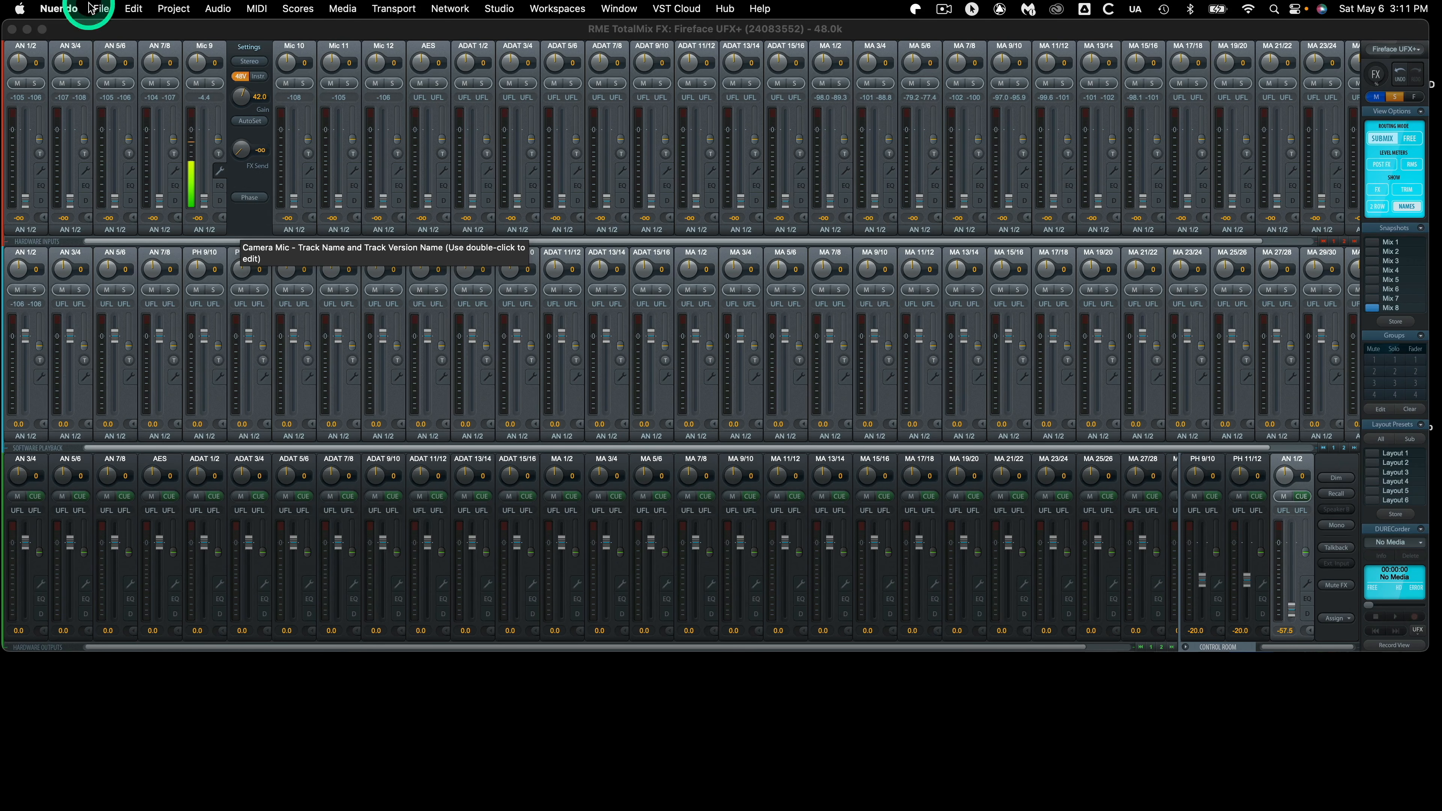
- Switch to TotalMix FX and show the Reset Mix options, including Total Reset
{"action": "left_click", "coordinate": [117, 28]}
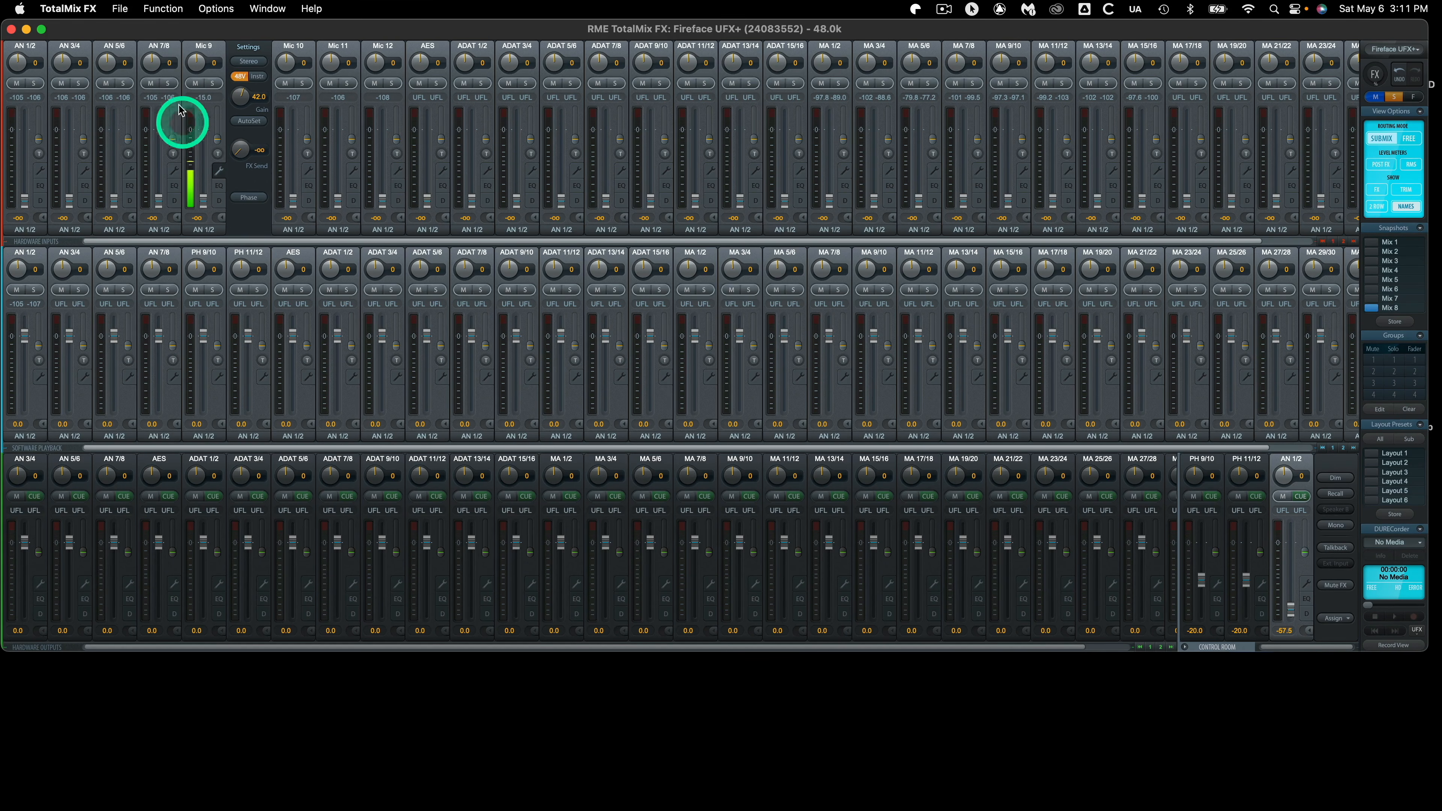
{"action": "left_click", "coordinate": [216, 8]}
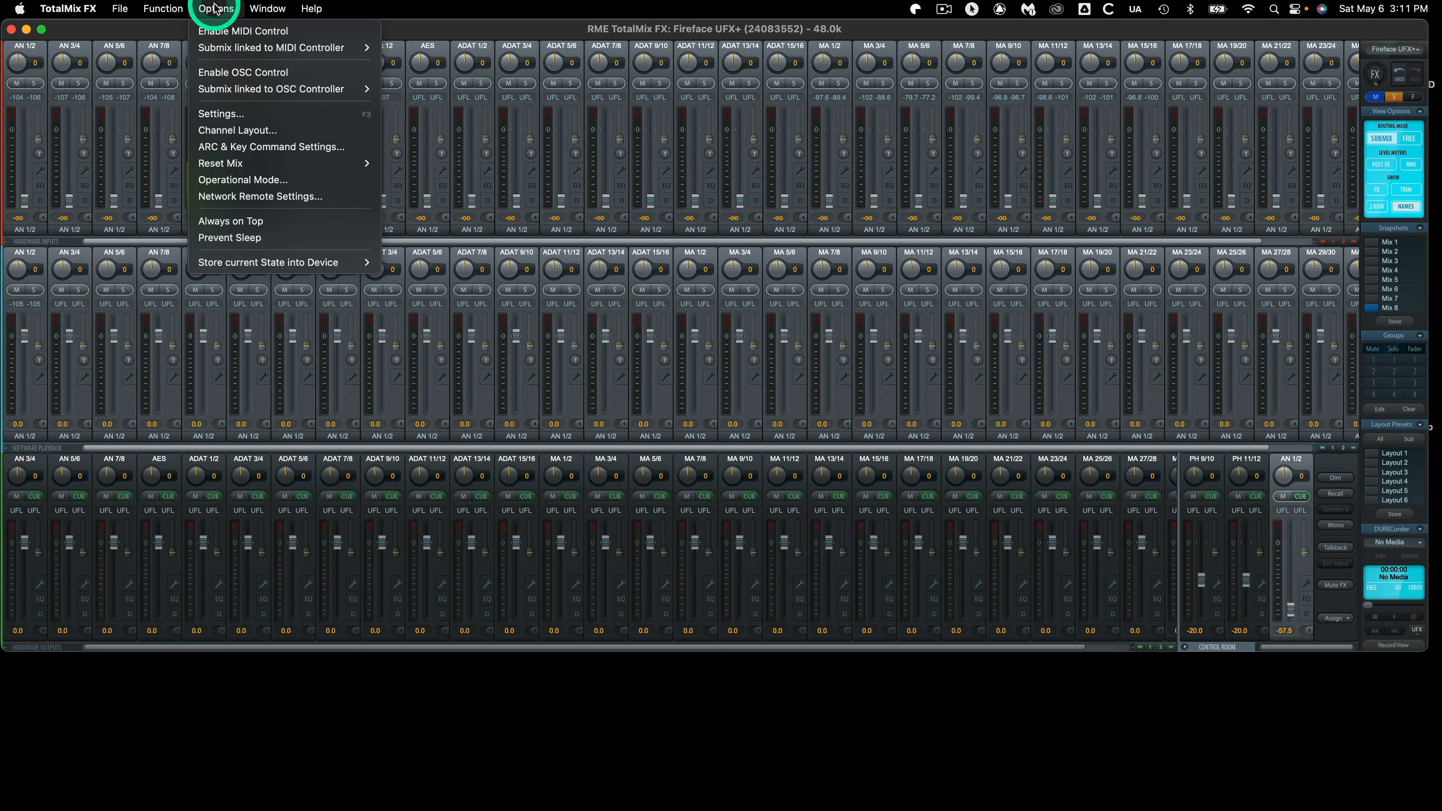
{"action": "mouse_move", "coordinate": [239, 169]}
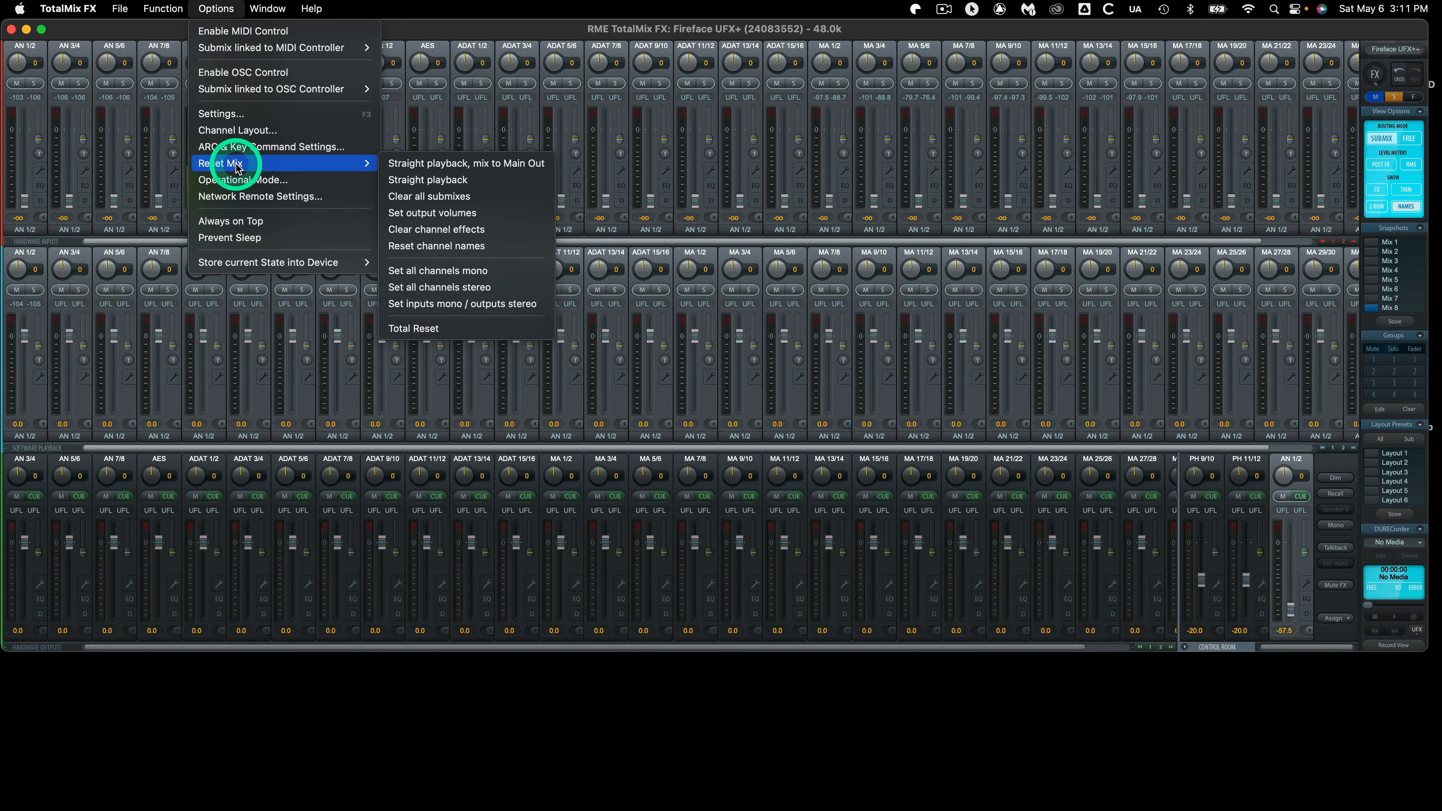
{"action": "left_click", "coordinate": [413, 329]}
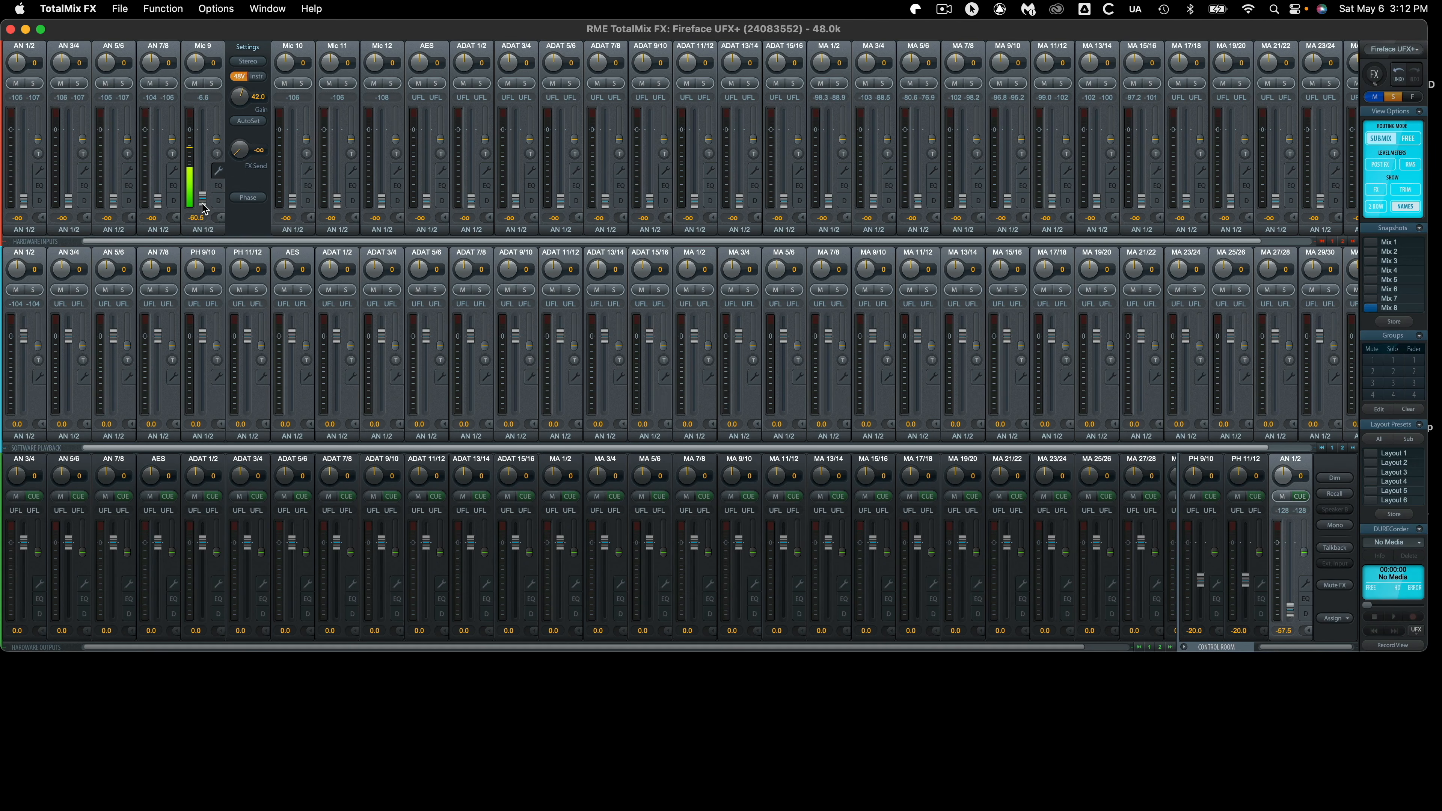
- Raise the Mic 9 fader to about -3.3 dB in the AN 1/2 submix and bring the AN 1/2 output fader fully down
{"action": "left_click", "coordinate": [203, 199]}
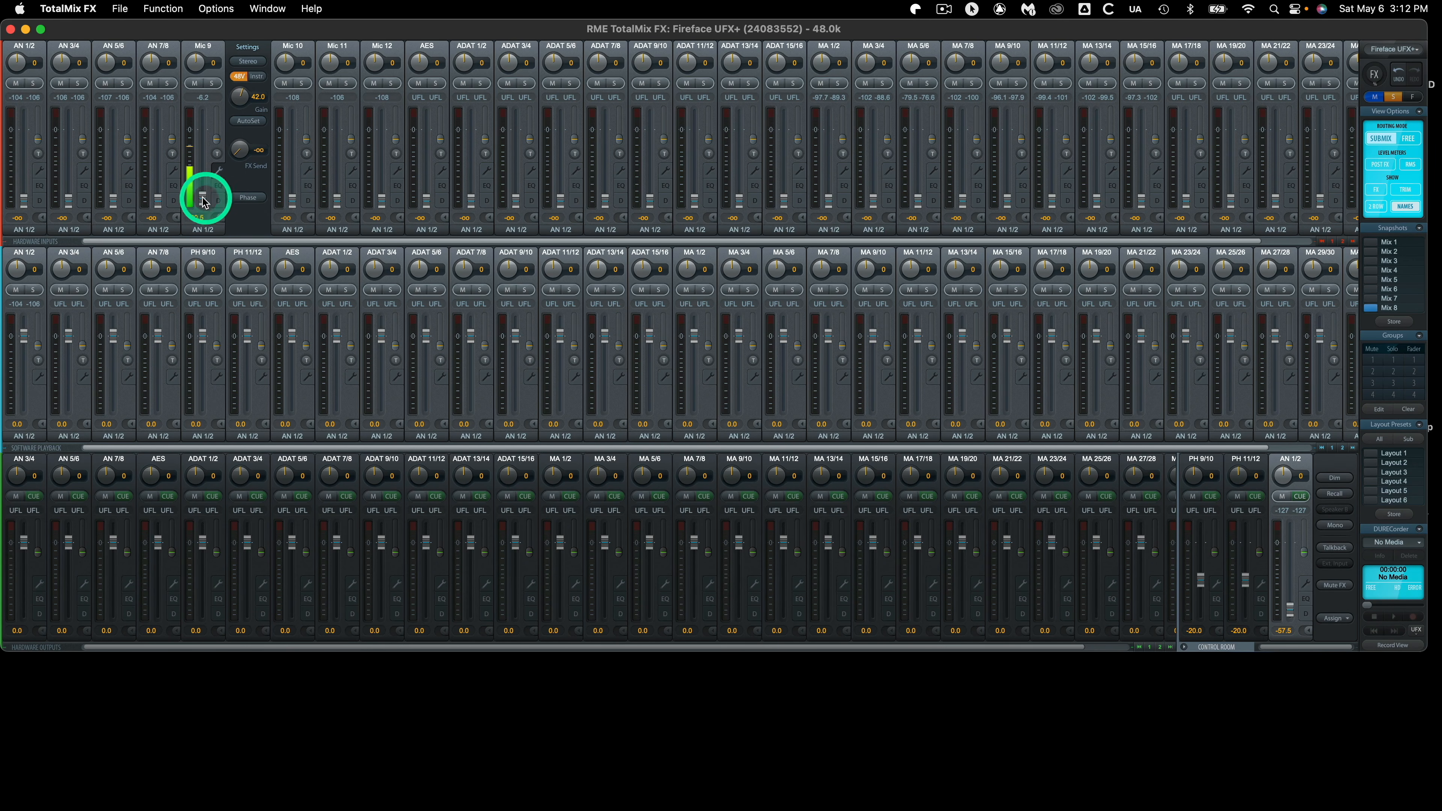
{"action": "left_click_drag", "start_coordinate": [205, 205], "coordinate": [214, 168]}
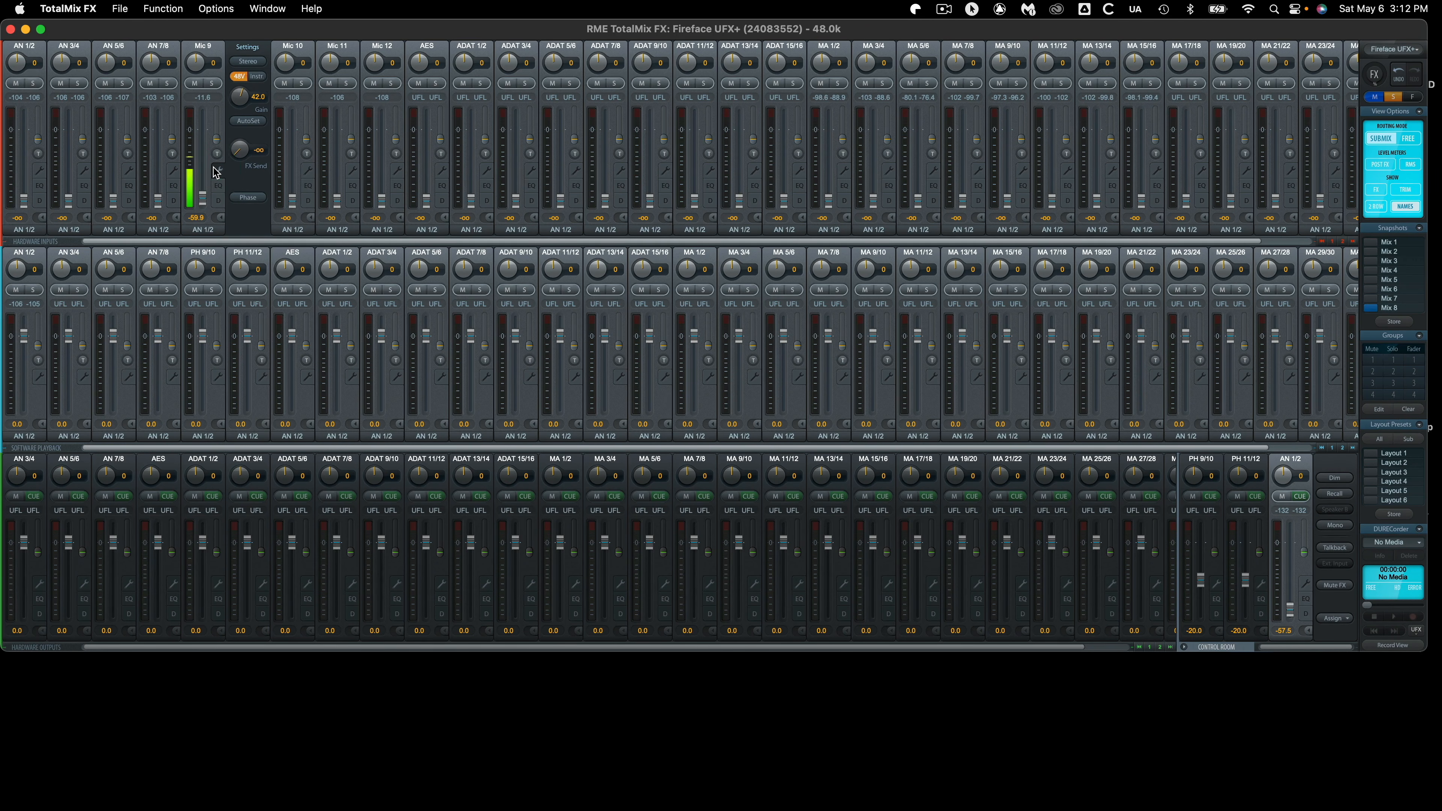
{"action": "left_click_drag", "start_coordinate": [221, 168], "coordinate": [200, 234]}
{"action": "left_click", "coordinate": [1291, 621]}
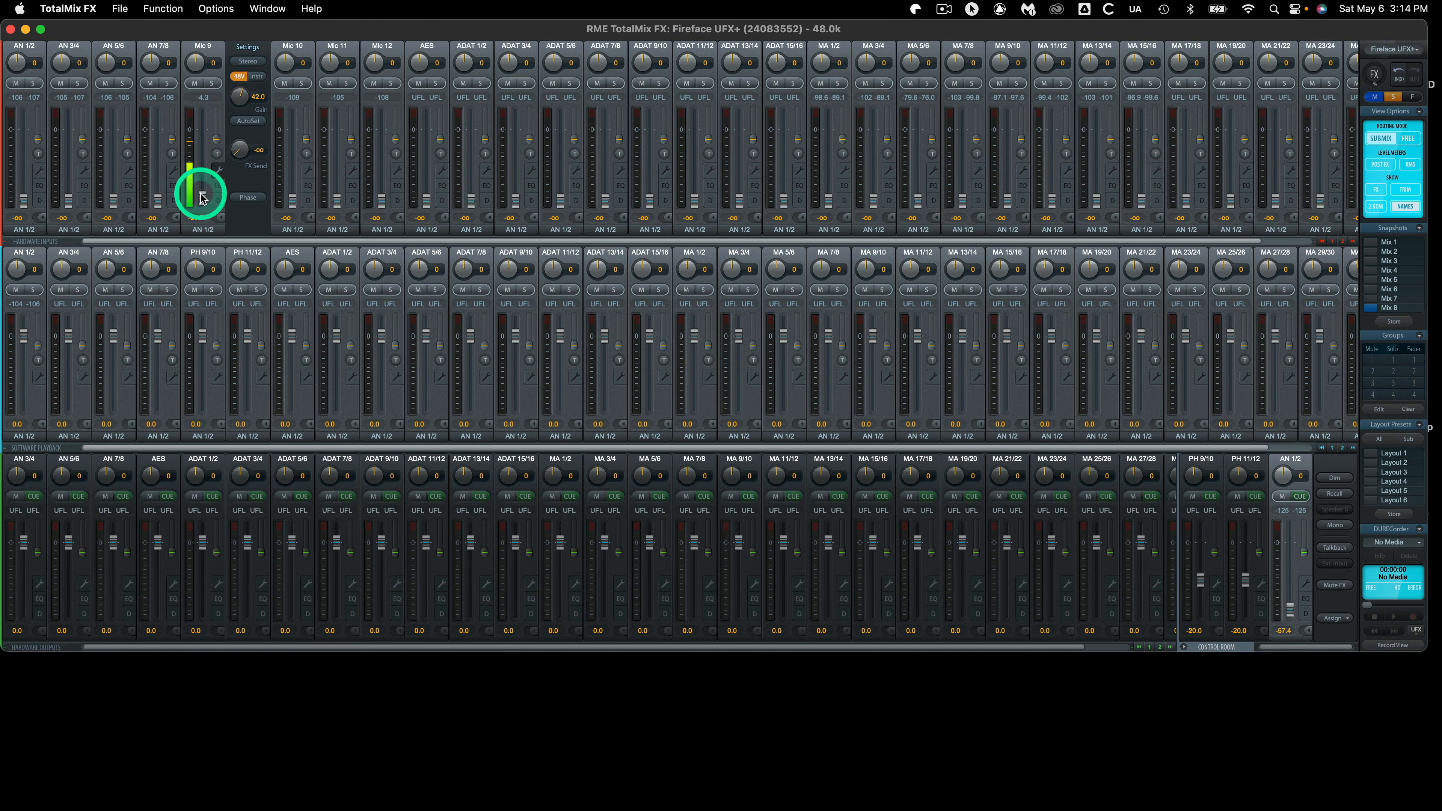
{"action": "left_click_drag", "start_coordinate": [203, 202], "coordinate": [203, 143]}
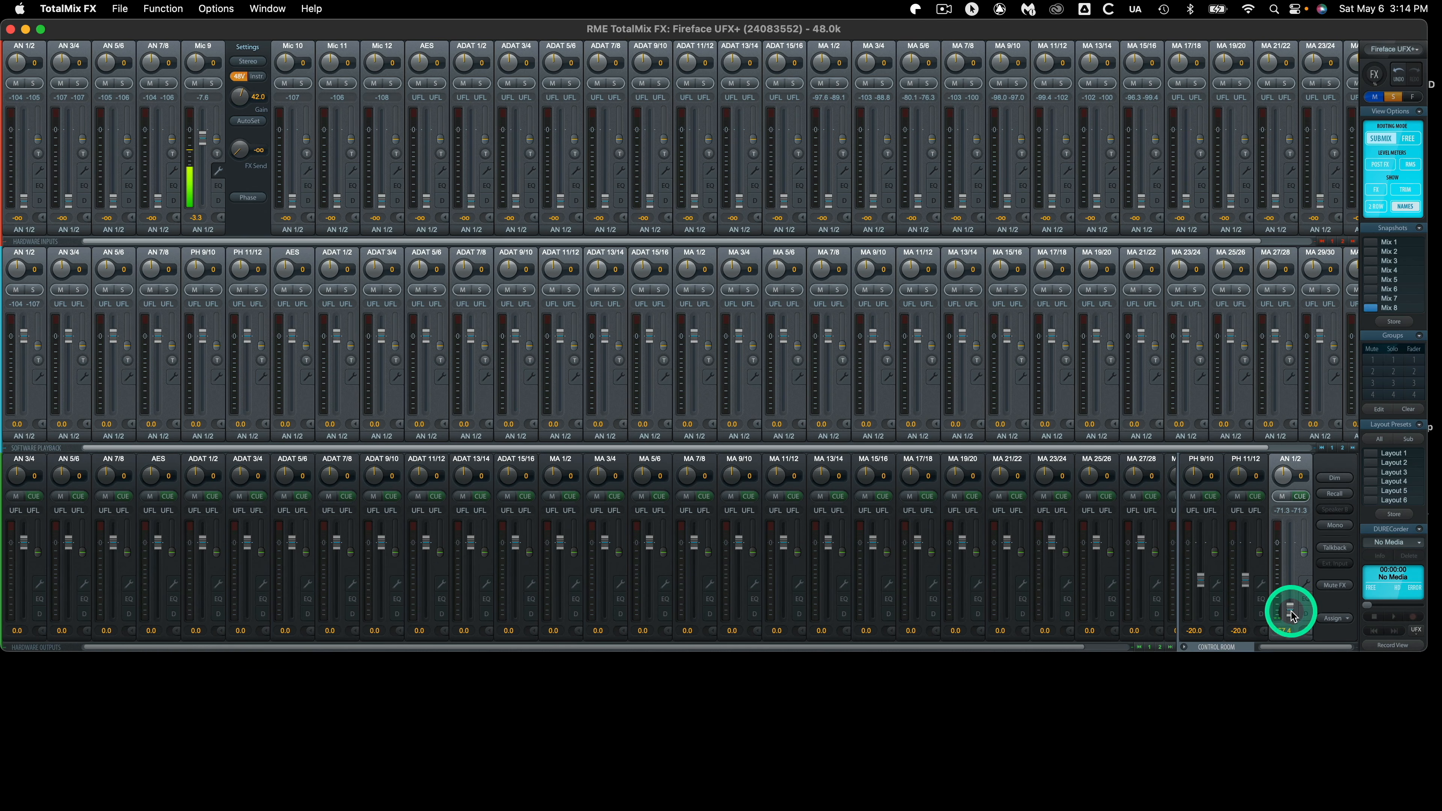
{"action": "left_click_drag", "start_coordinate": [1290, 612], "coordinate": [1287, 657]}
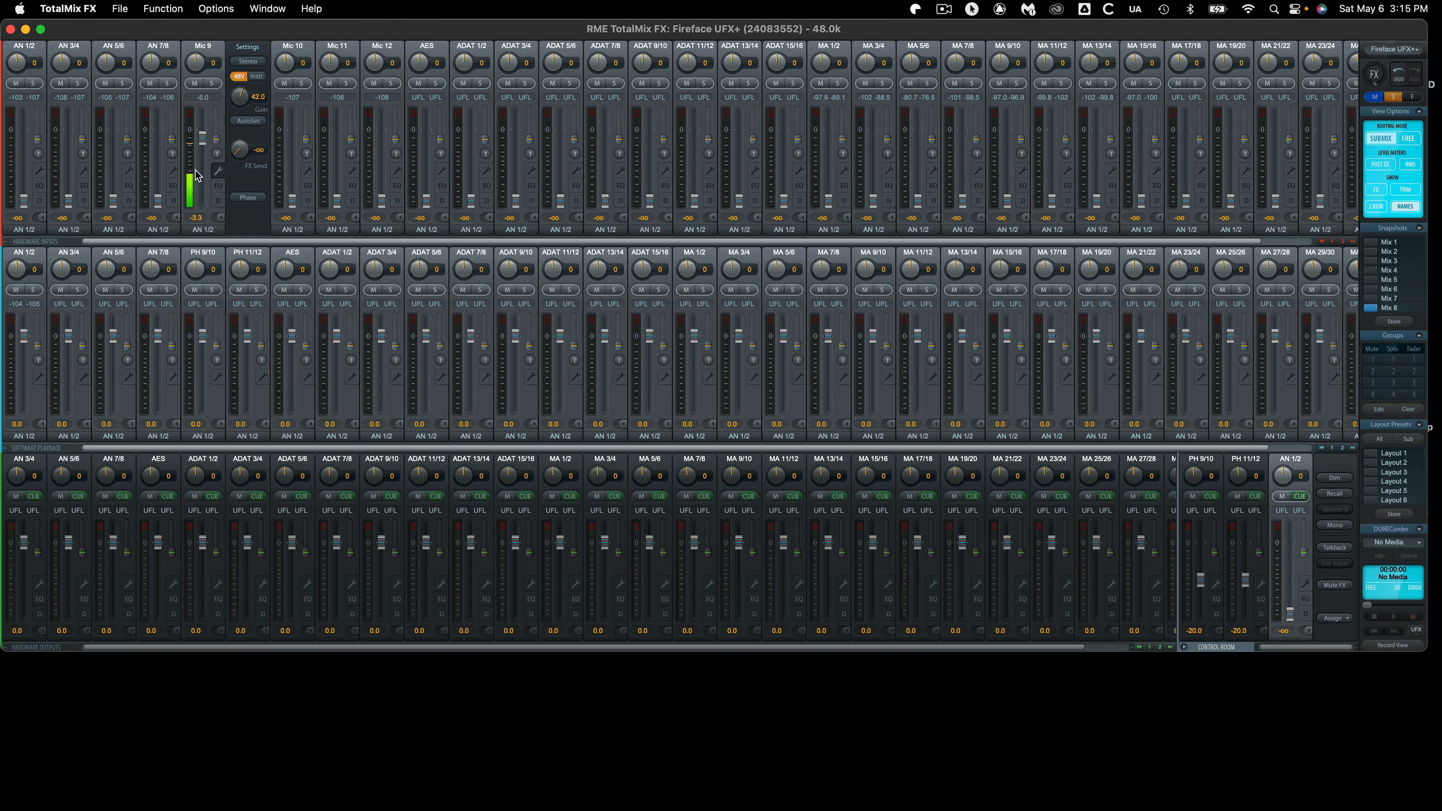
- Switch Mic 9's submix to the PH 9/10 headphone output and set its fader to about -32.4 dB
{"action": "left_click", "coordinate": [204, 231]}
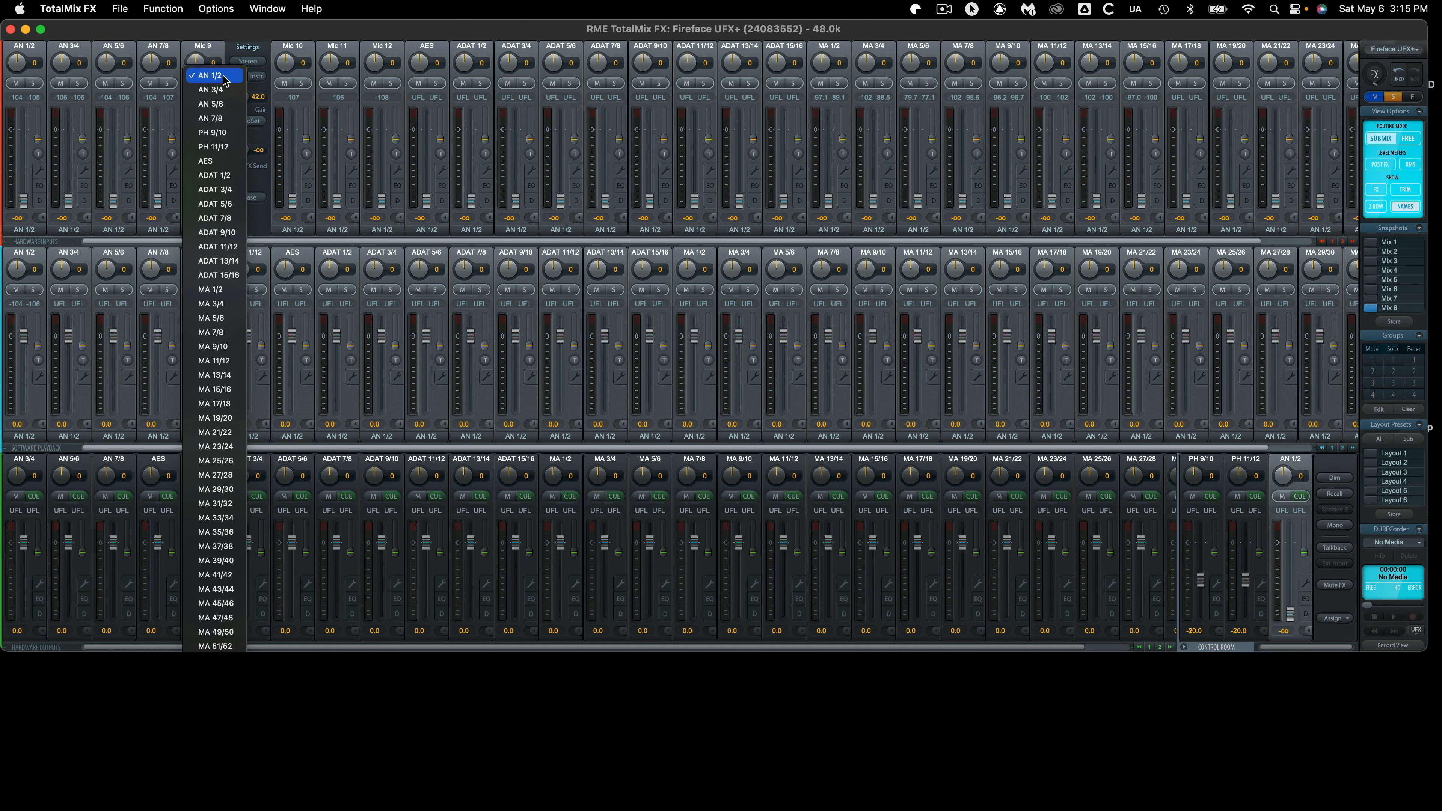
{"action": "left_click", "coordinate": [212, 132]}
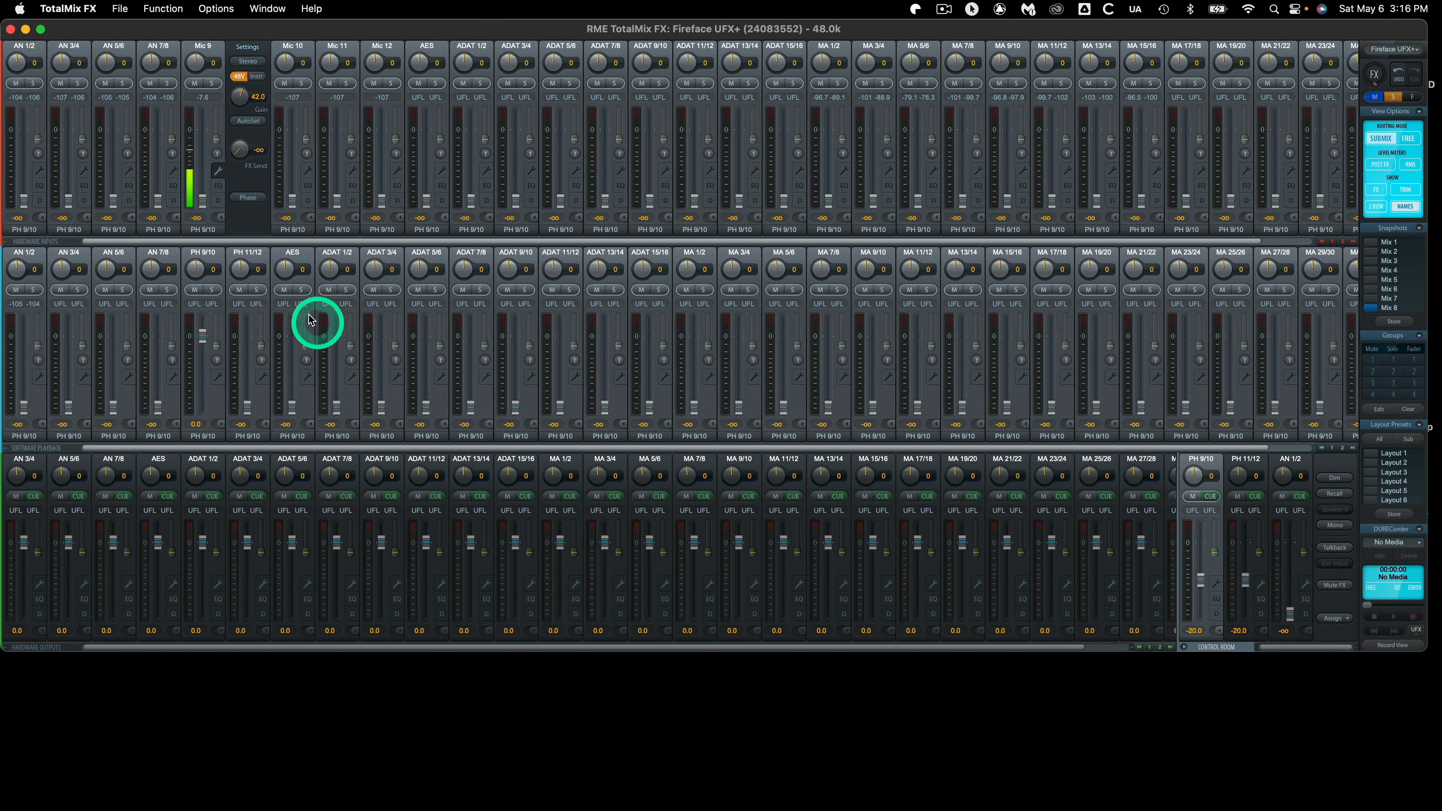
{"action": "left_click_drag", "start_coordinate": [203, 200], "coordinate": [202, 138]}
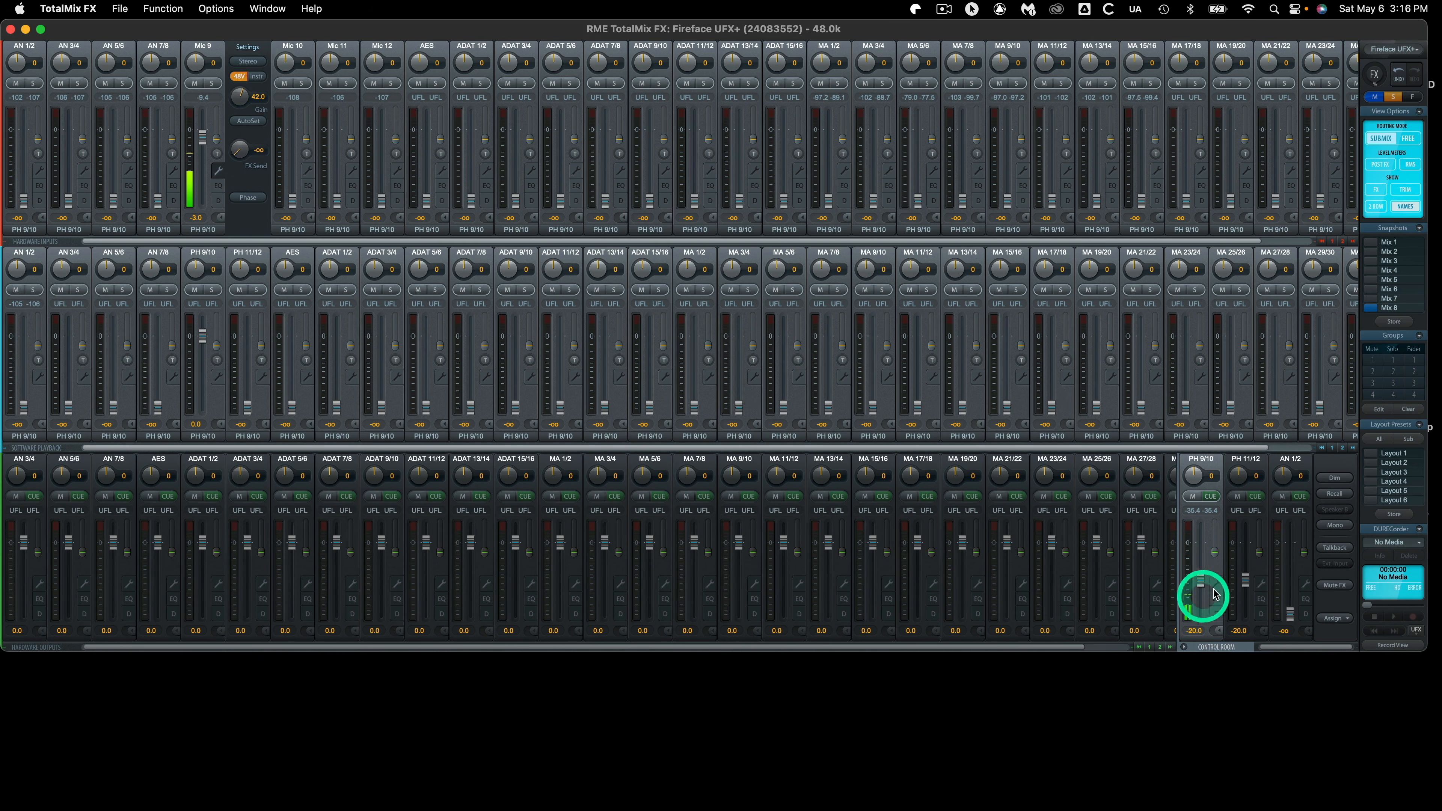
{"action": "mouse_move", "coordinate": [203, 133]}
{"action": "left_mouse_down"}
{"action": "mouse_move", "coordinate": [202, 199]}
{"action": "mouse_move", "coordinate": [203, 148]}
{"action": "left_mouse_up"}
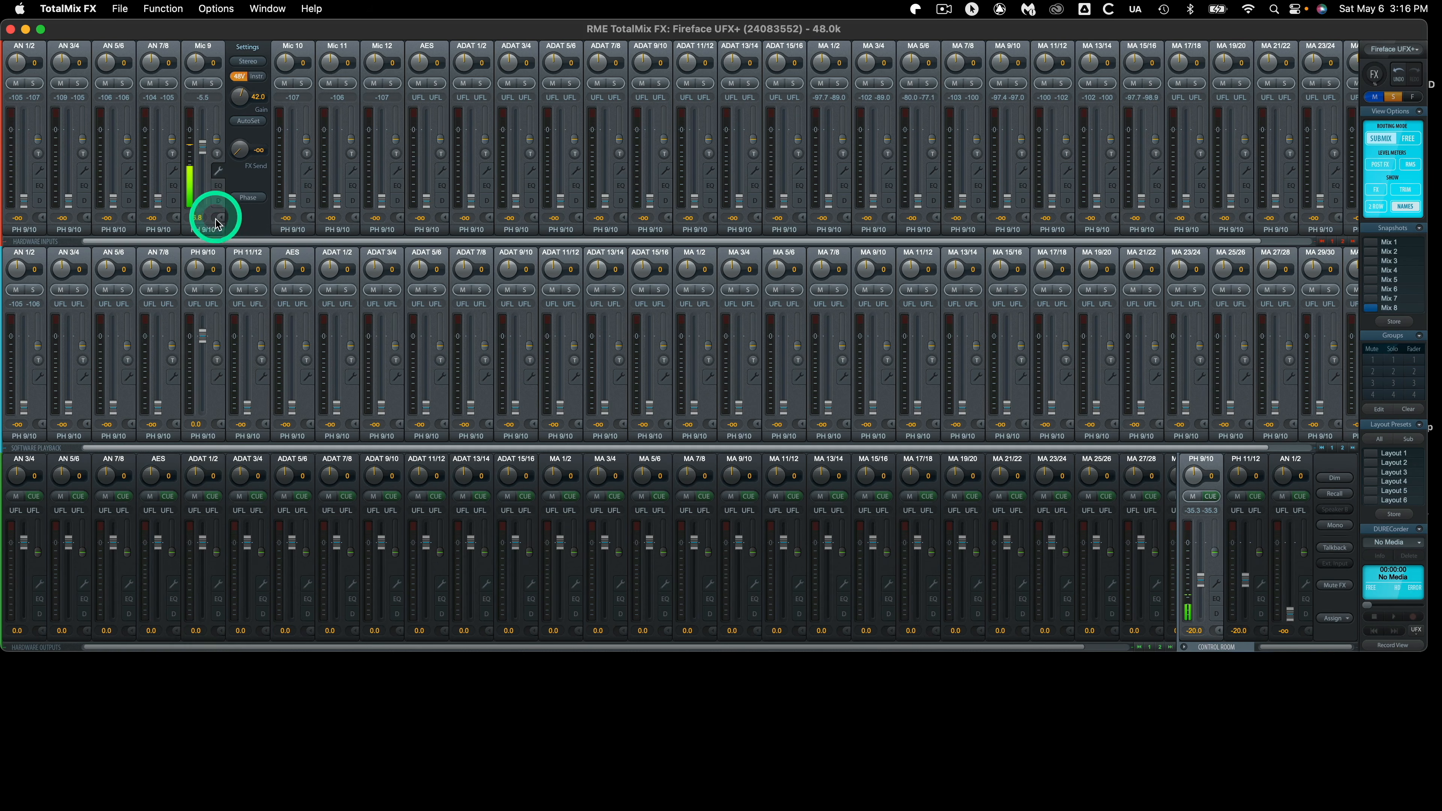
{"action": "left_click", "coordinate": [213, 228]}
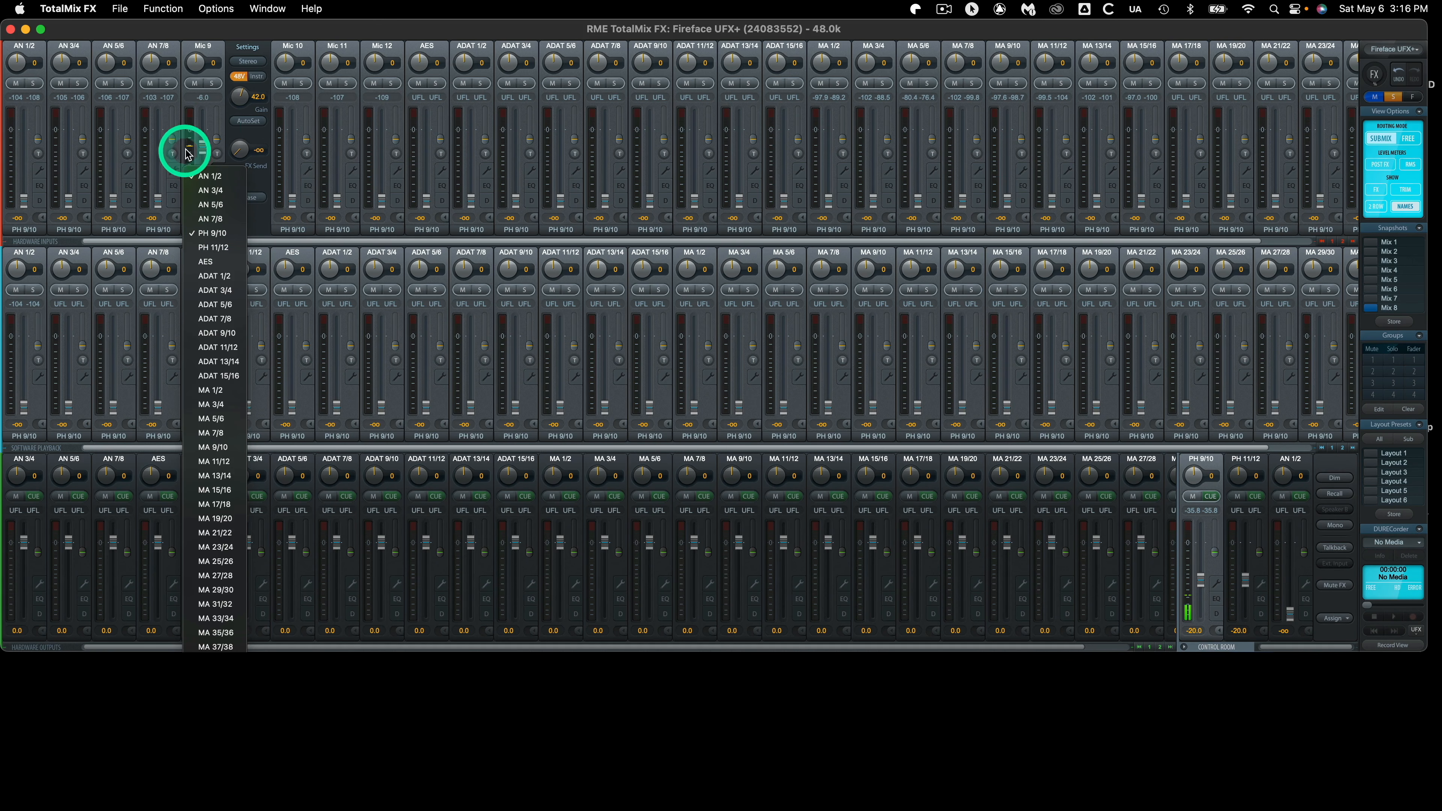
{"action": "left_click", "coordinate": [213, 131]}
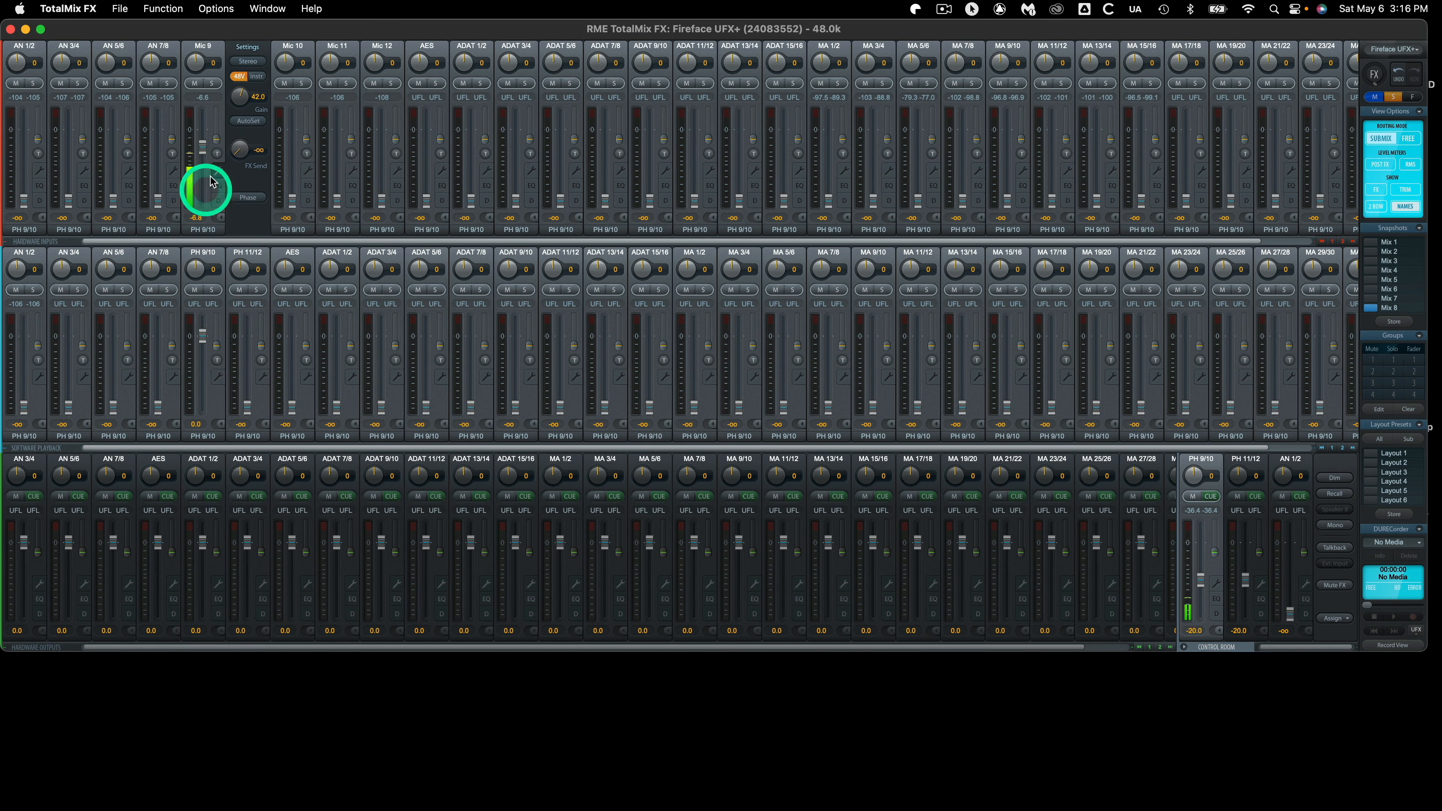
{"action": "left_click_drag", "start_coordinate": [201, 146], "coordinate": [198, 181]}
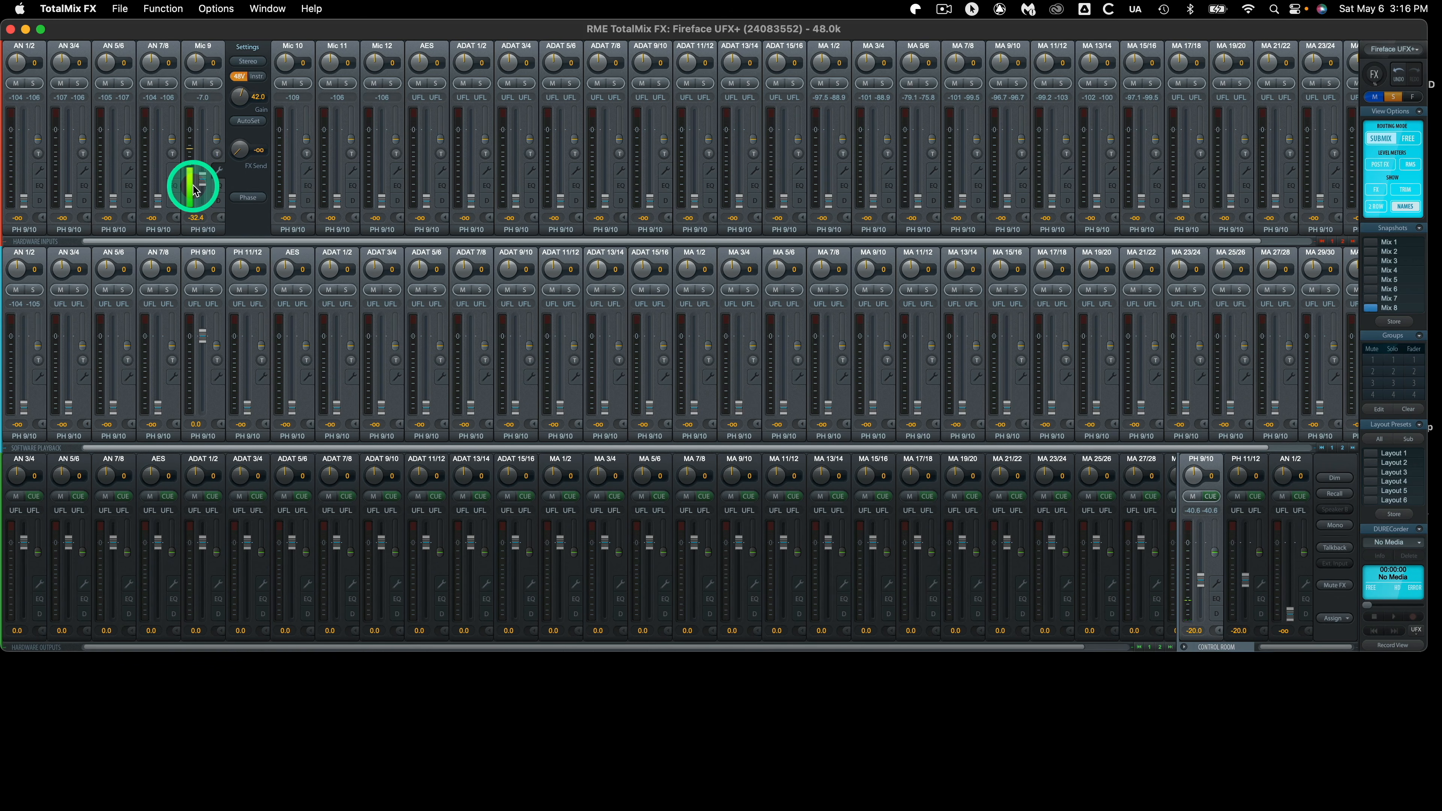
- Show the AN 1/2 submix to compare Mic 9's fader level, and return to the PH 9/10 submix
{"action": "left_click", "coordinate": [203, 229]}
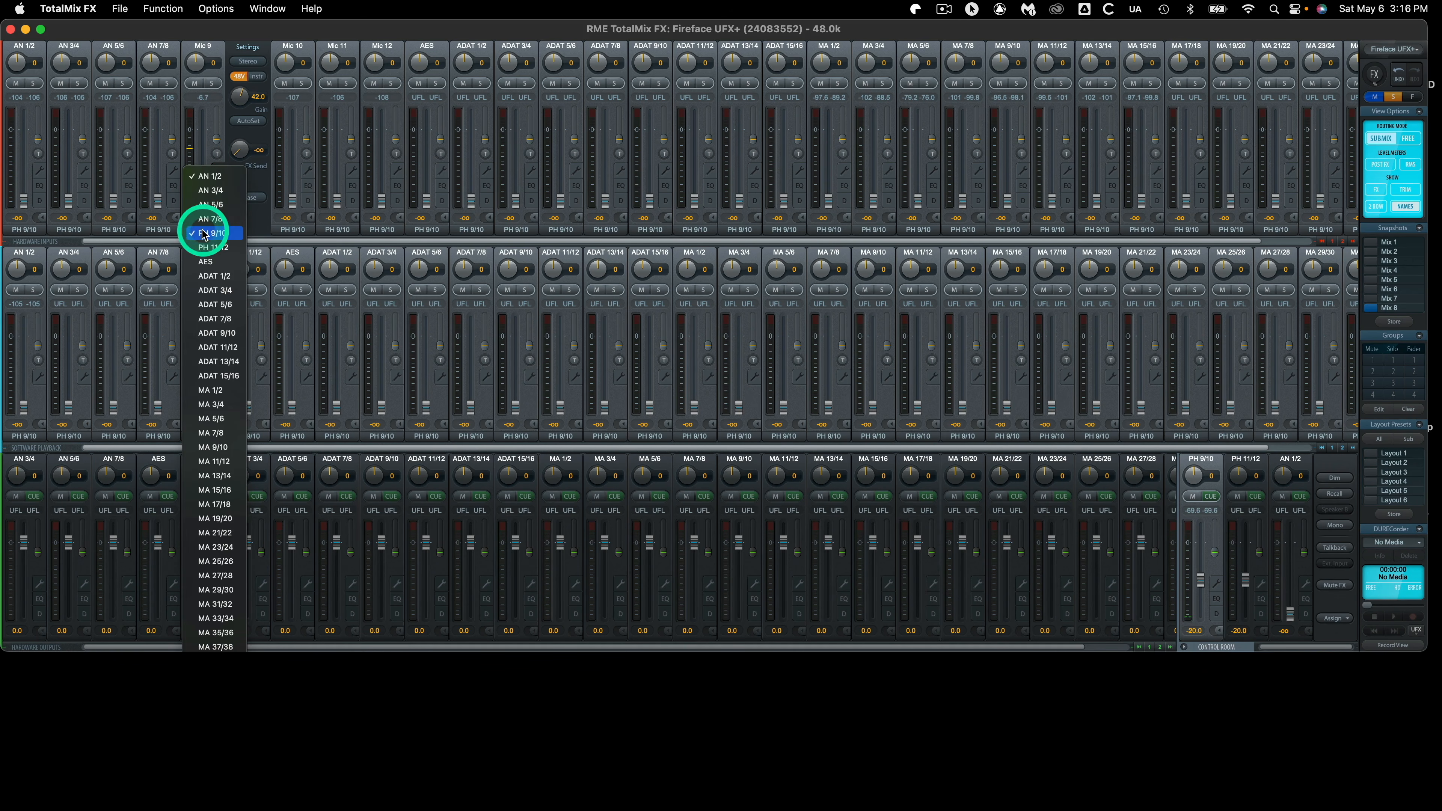
{"action": "left_click", "coordinate": [213, 177]}
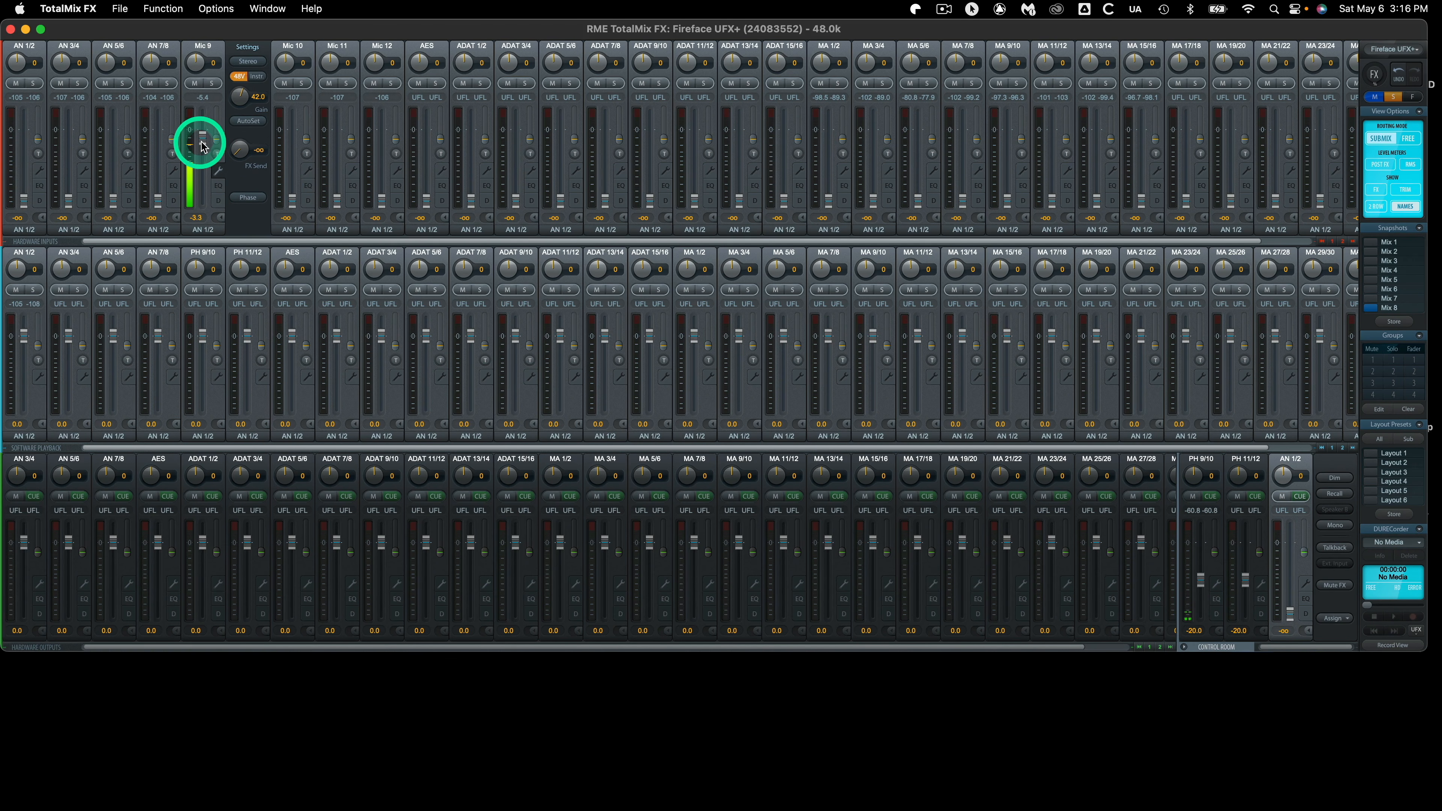
{"action": "left_click", "coordinate": [203, 229]}
{"action": "left_click", "coordinate": [221, 288]}
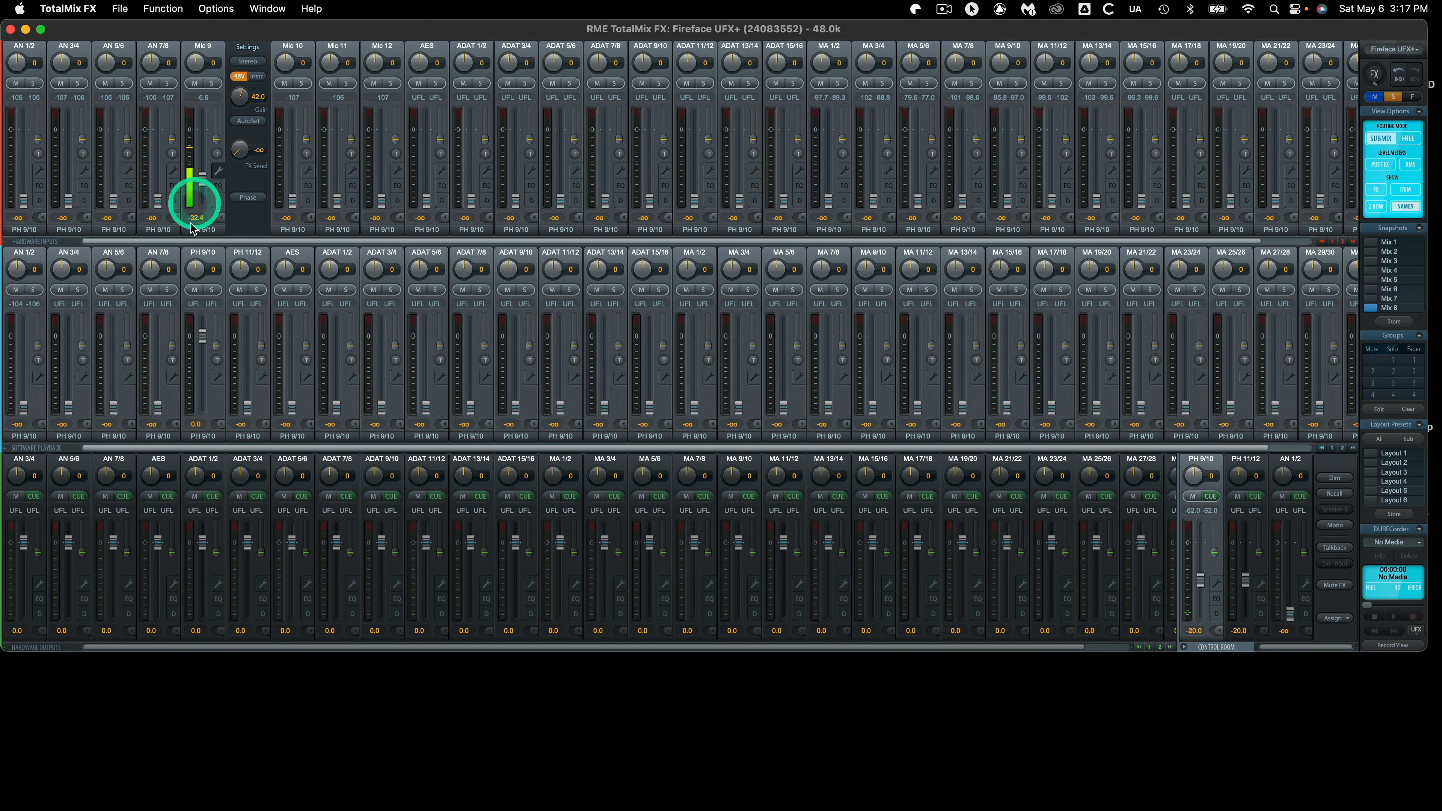
- Look through the list of output destinations available for Mic 9 without changing its routing
{"action": "left_click", "coordinate": [215, 236]}
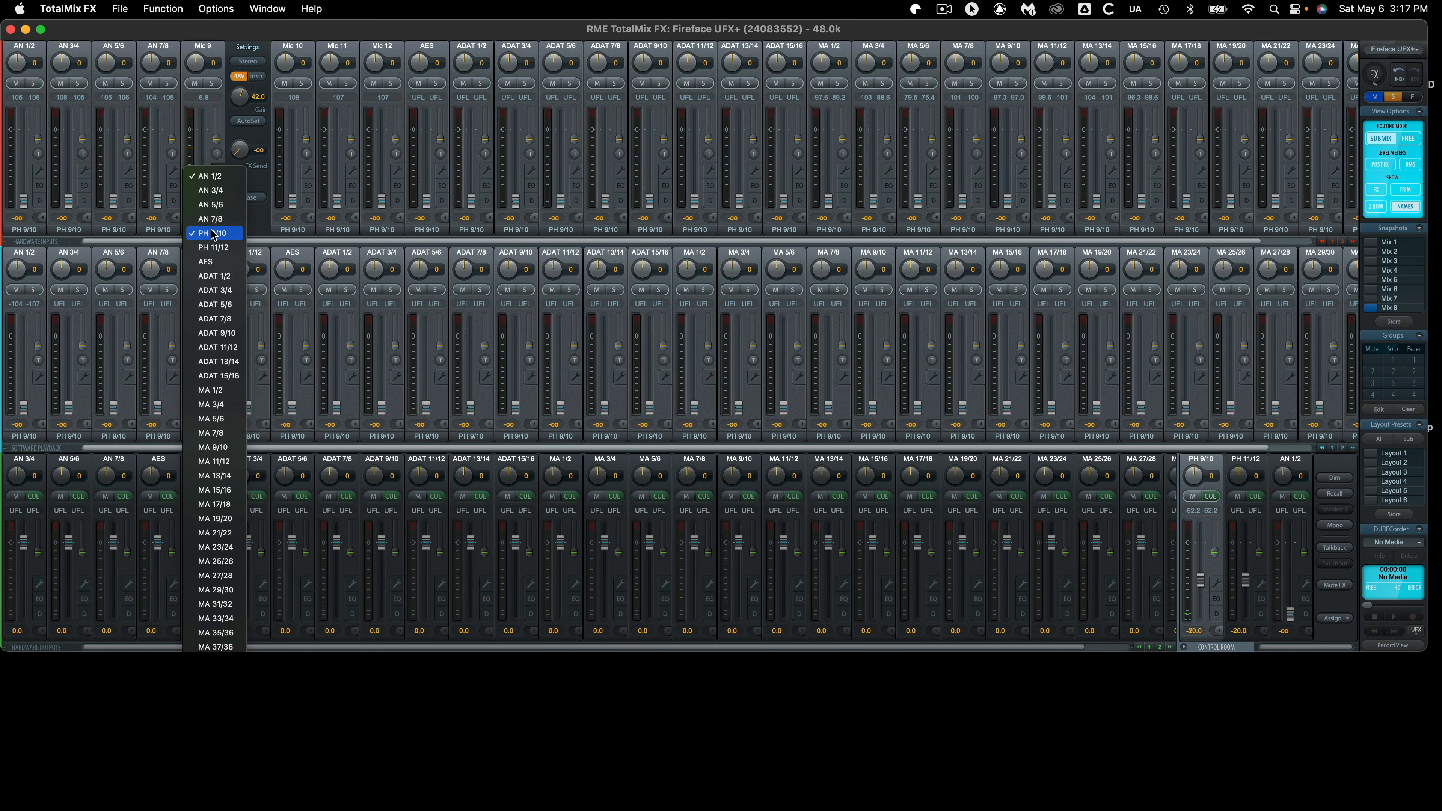
{"action": "mouse_move", "coordinate": [216, 648]}
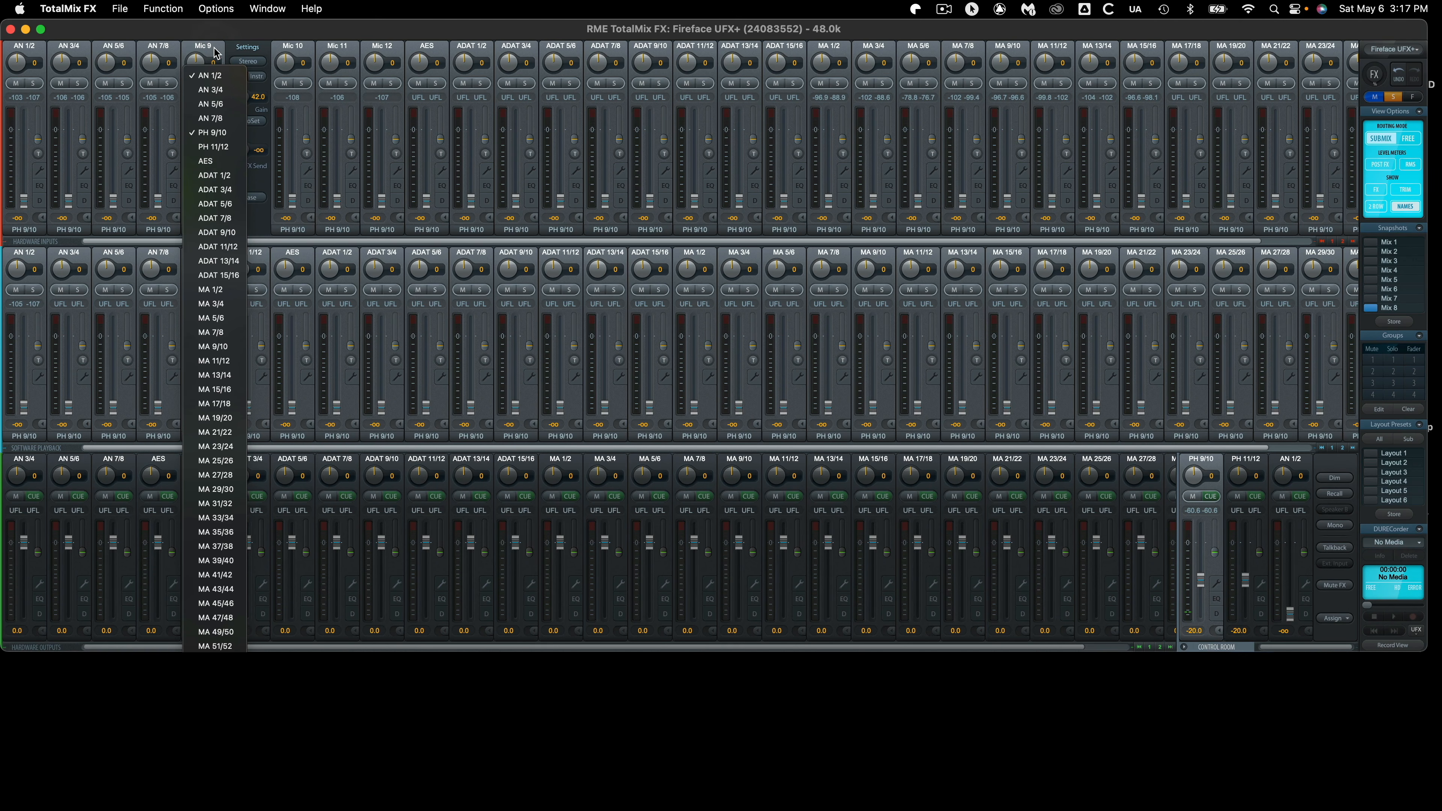
{"action": "mouse_move", "coordinate": [212, 67]}
{"action": "left_mouse_down"}
{"action": "mouse_move", "coordinate": [188, 57]}
{"action": "mouse_move", "coordinate": [199, 44]}
{"action": "left_mouse_up"}
{"action": "left_click", "coordinate": [208, 227]}
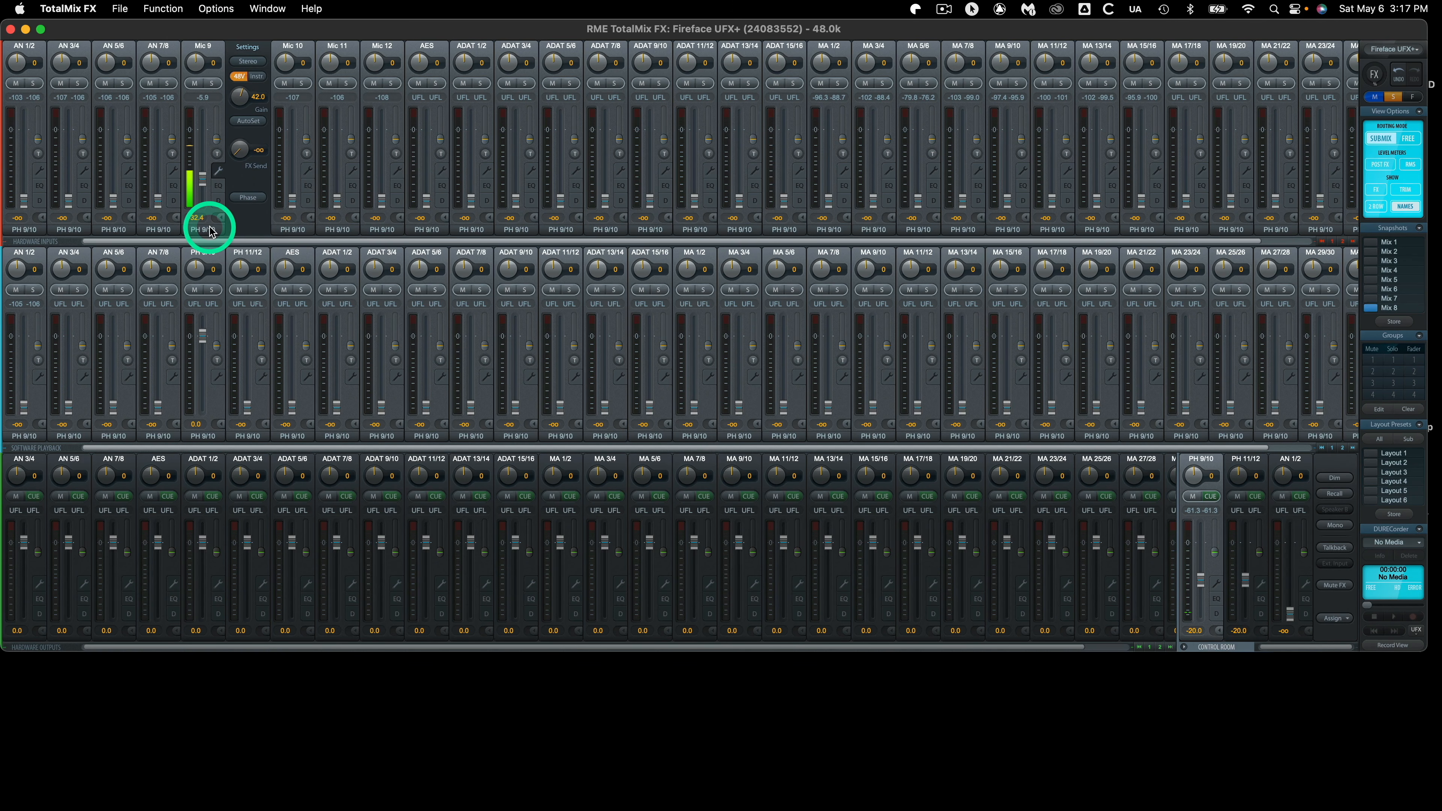
{"action": "left_click", "coordinate": [209, 227]}
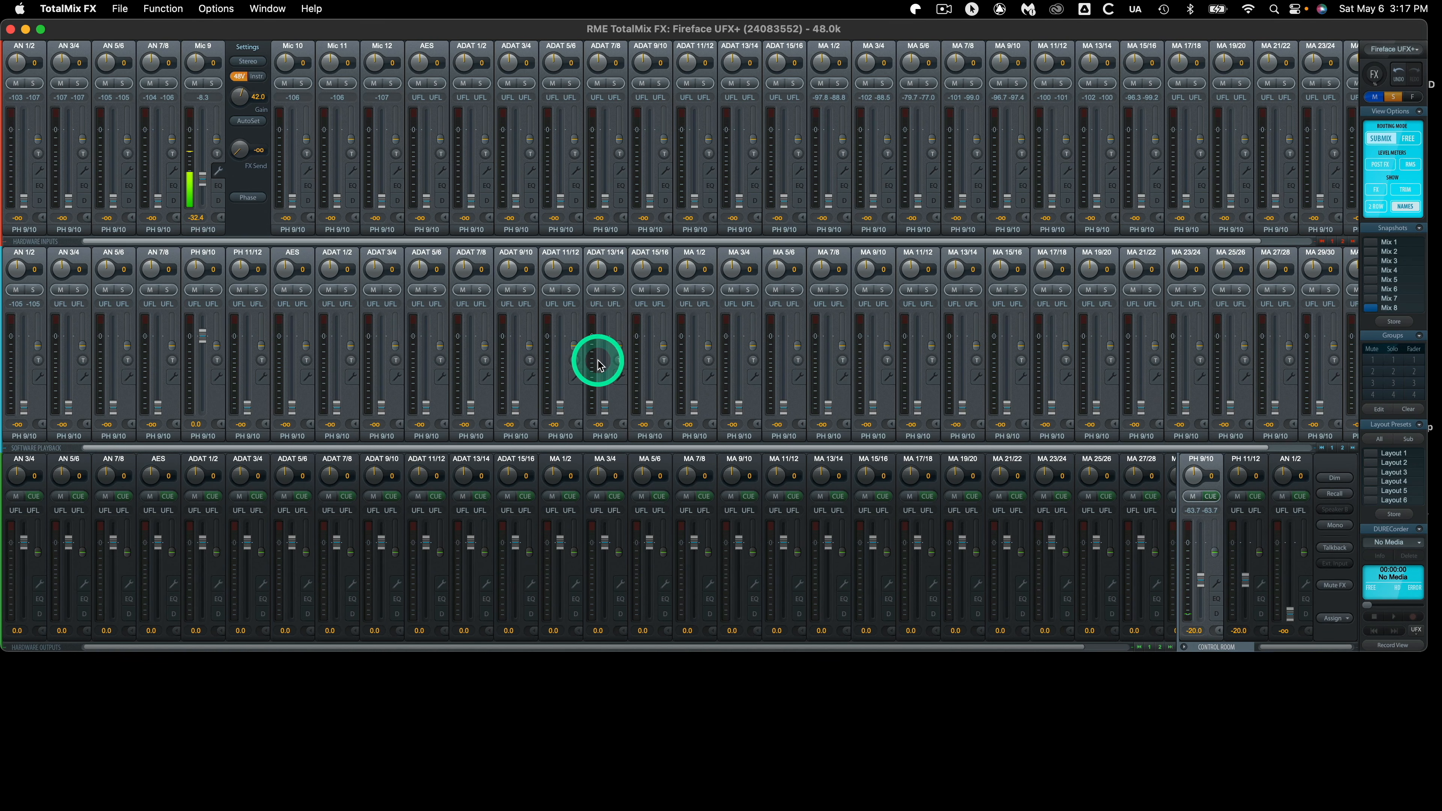
- Switch to Matrix View and examine the routing grid across inputs, playback channels and hardware outputs, including the Phones outputs
{"action": "left_click", "coordinate": [168, 16]}
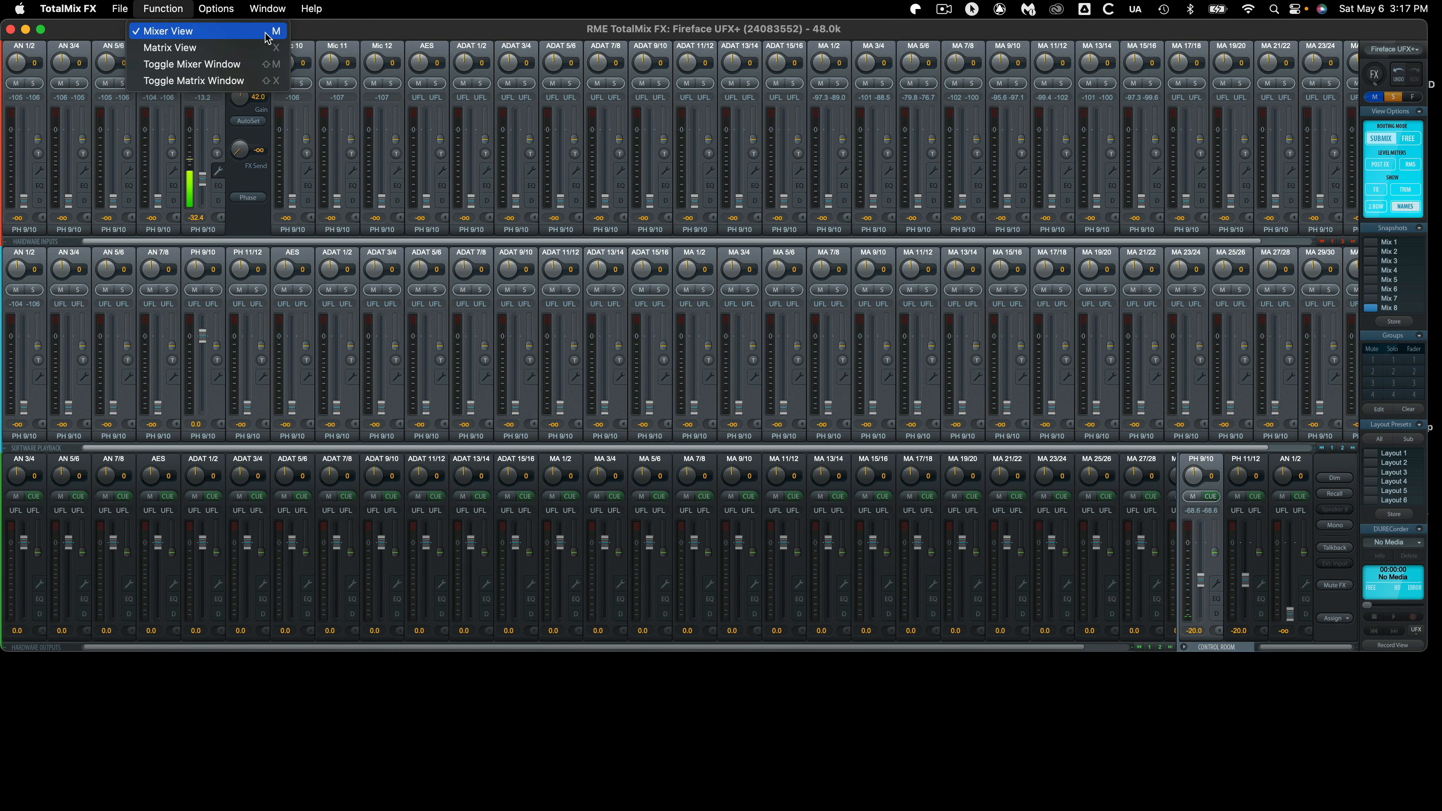
{"action": "left_click", "coordinate": [233, 48]}
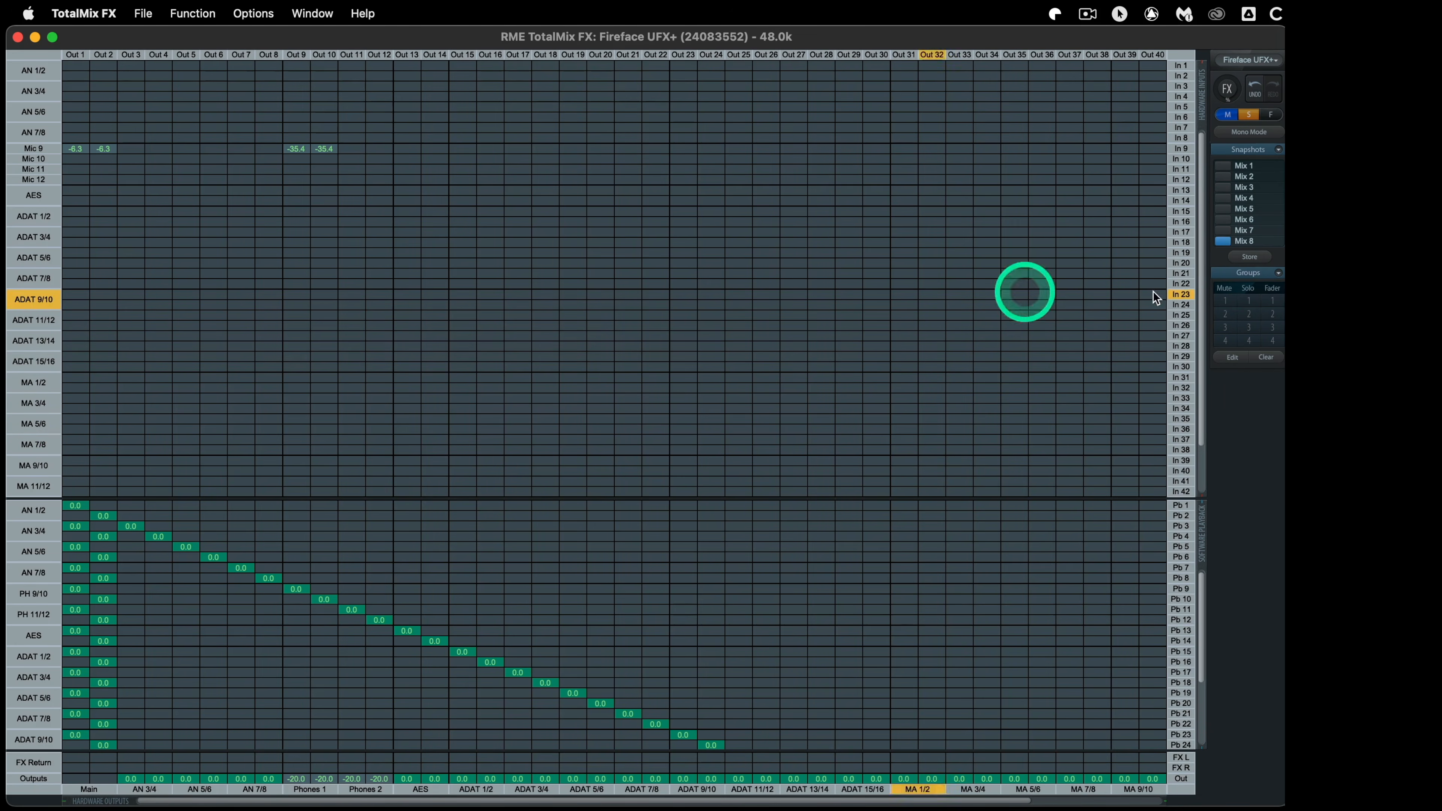
{"action": "left_click_drag", "start_coordinate": [1198, 306], "coordinate": [1204, 249]}
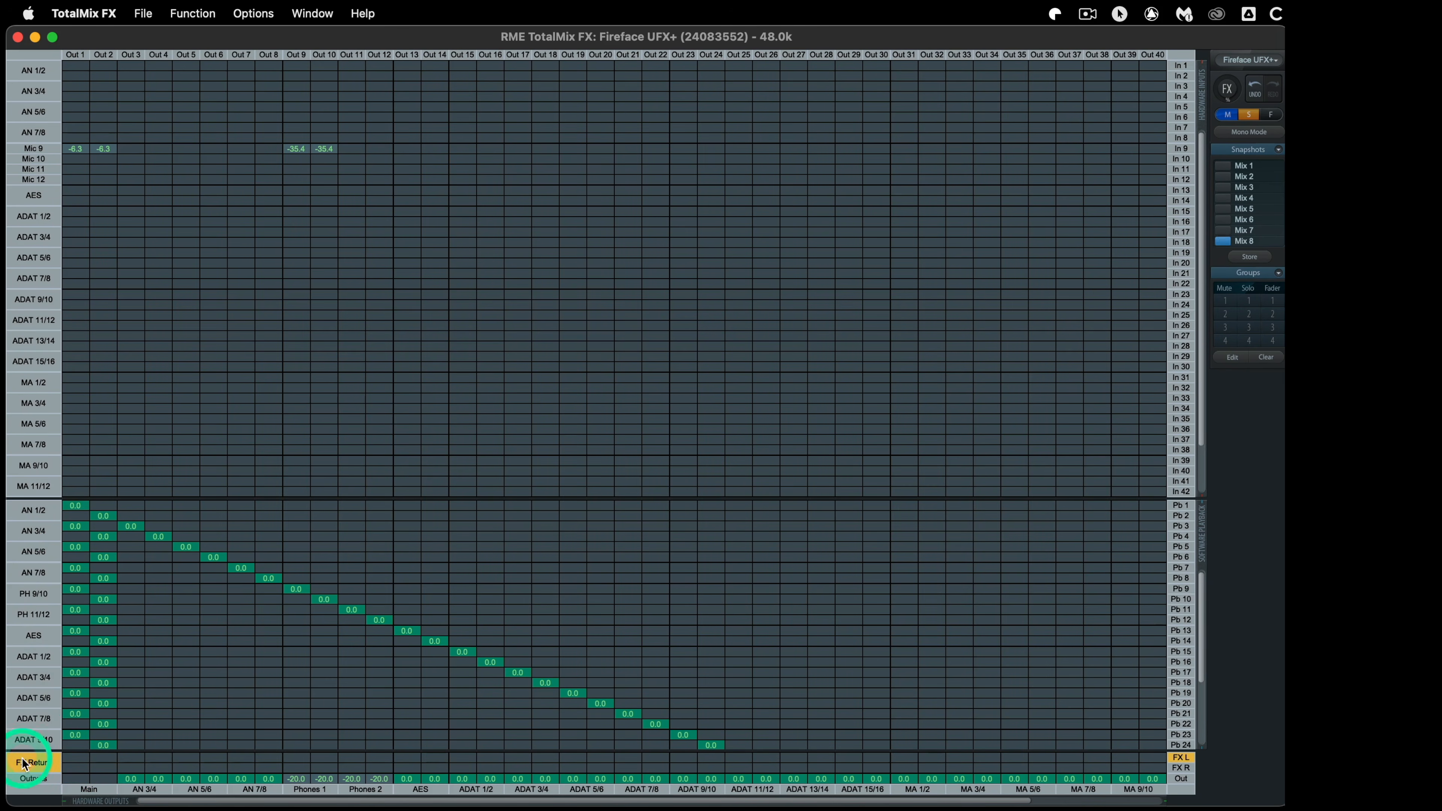
{"action": "left_click_drag", "start_coordinate": [351, 804], "coordinate": [406, 804]}
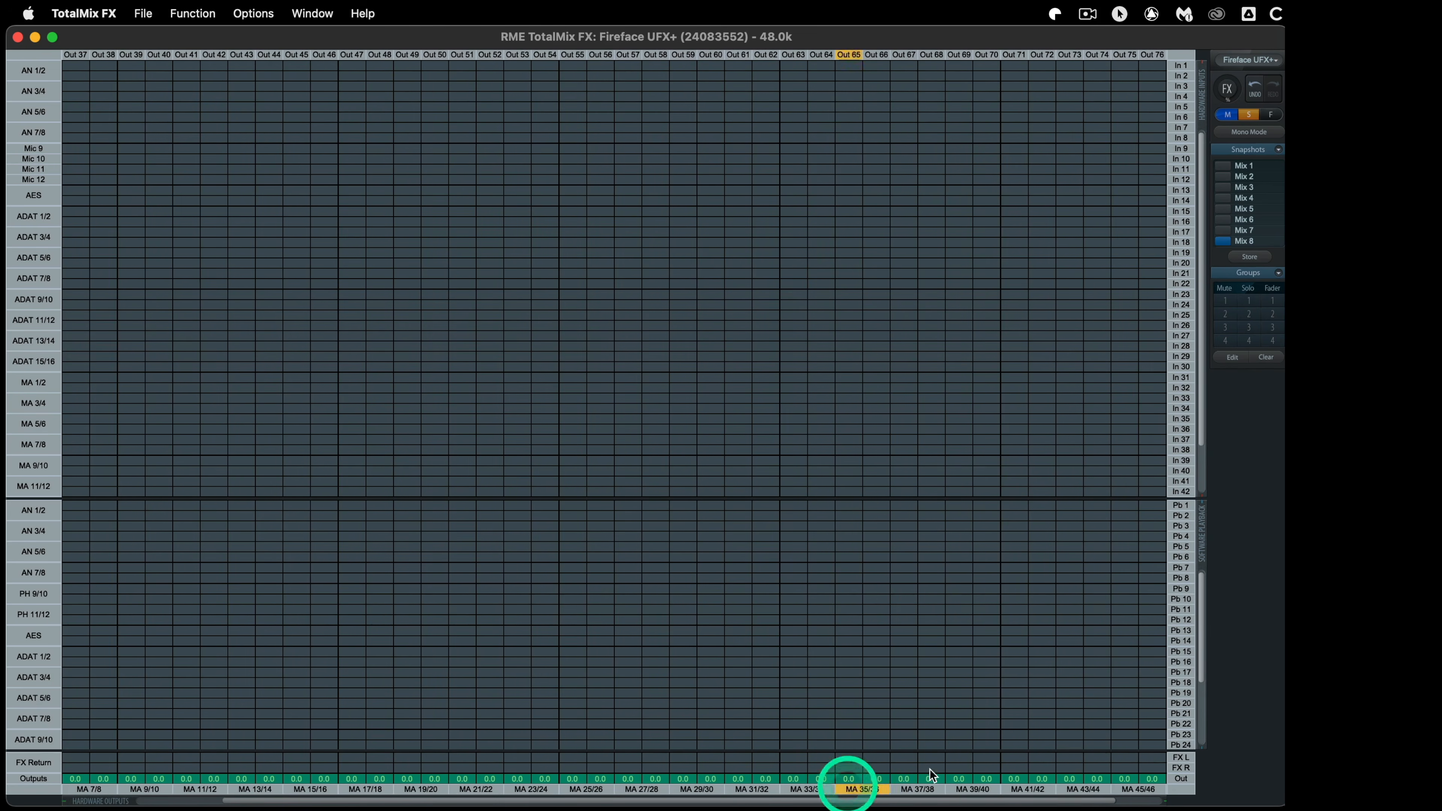
{"action": "left_click_drag", "start_coordinate": [1204, 667], "coordinate": [1213, 624]}
{"action": "left_click_drag", "start_coordinate": [665, 804], "coordinate": [94, 139]}
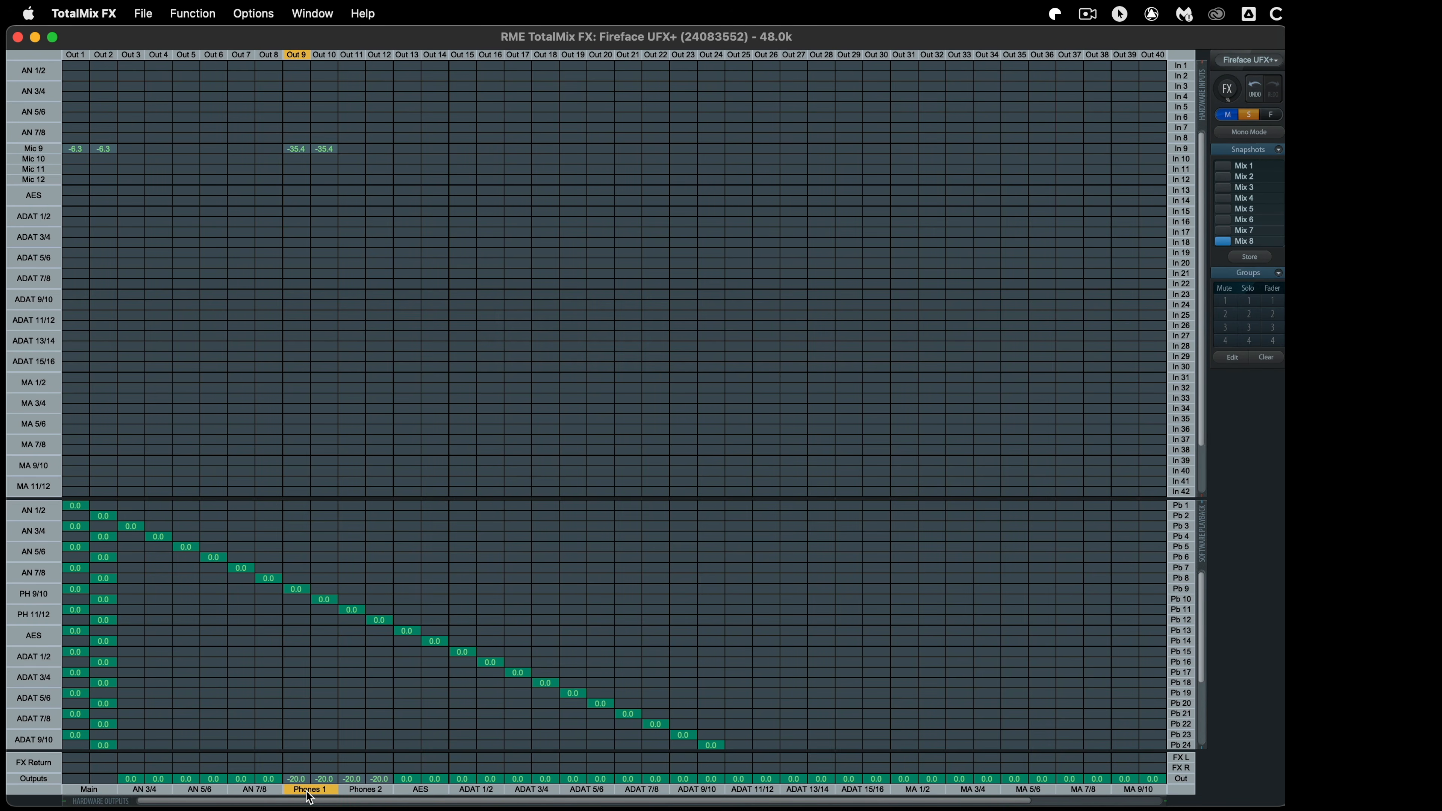
{"action": "left_click", "coordinate": [343, 789]}
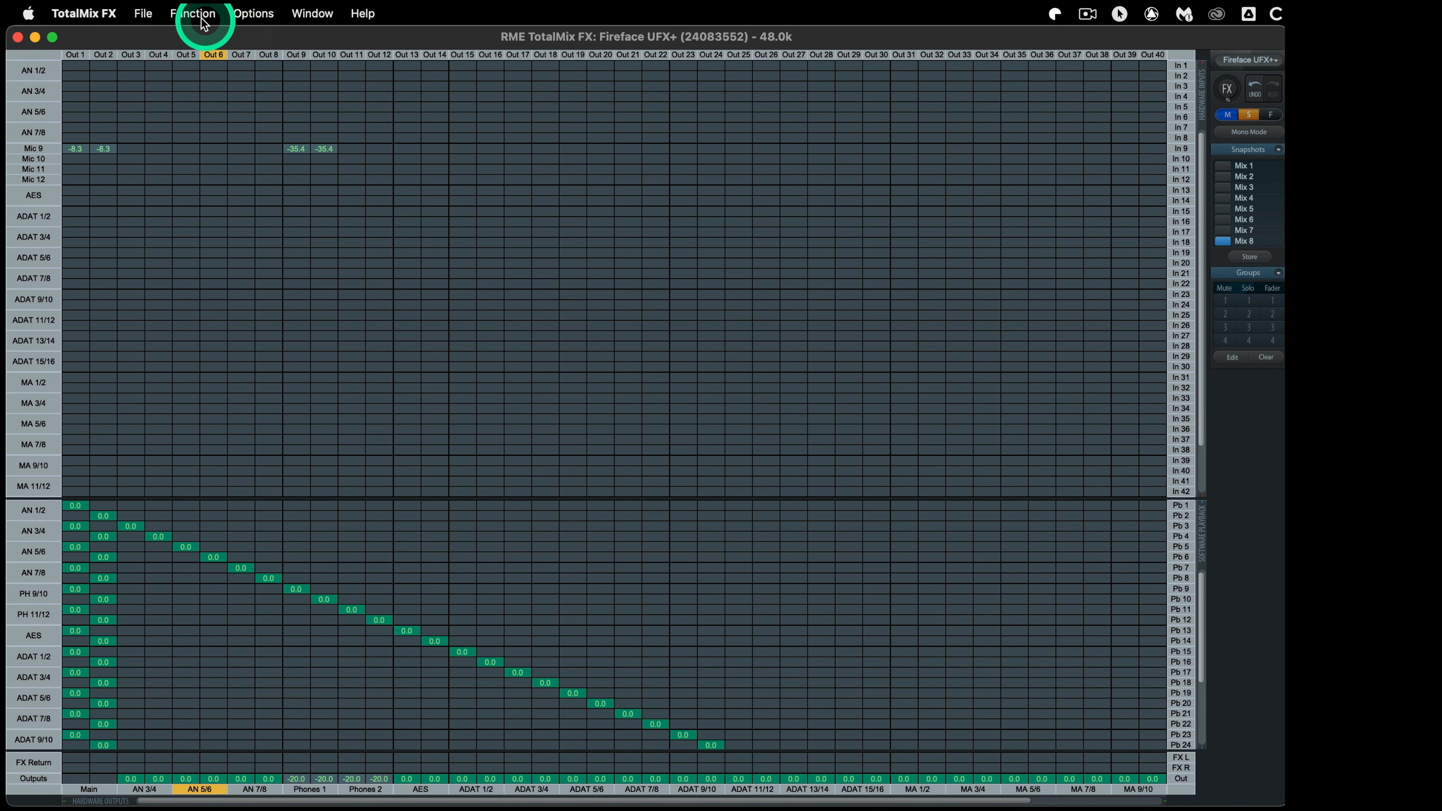
- Return to Mixer View and switch Mic 9's submix to AN 1/2
{"action": "left_click", "coordinate": [189, 21]}
{"action": "left_click", "coordinate": [198, 39]}
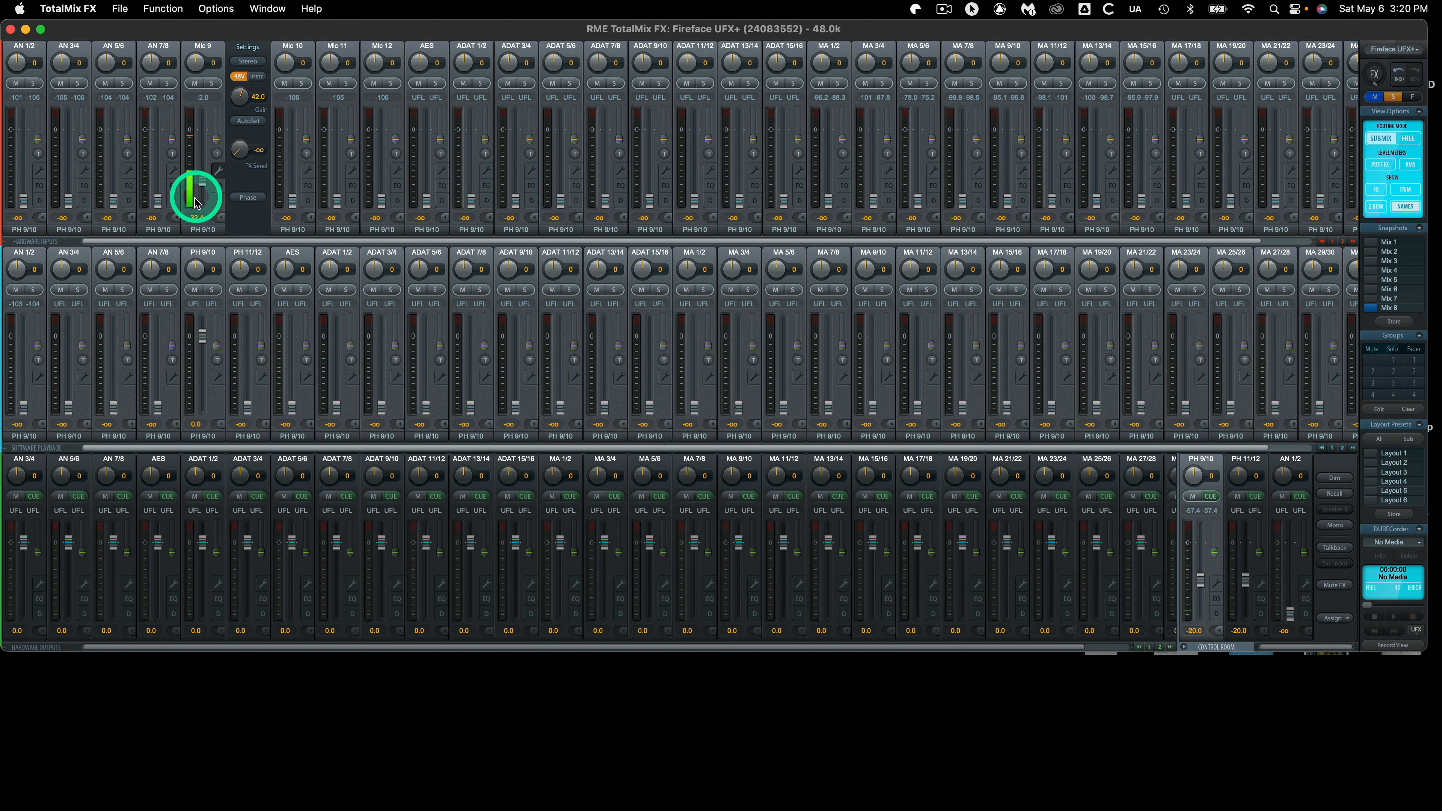
{"action": "left_click", "coordinate": [209, 227]}
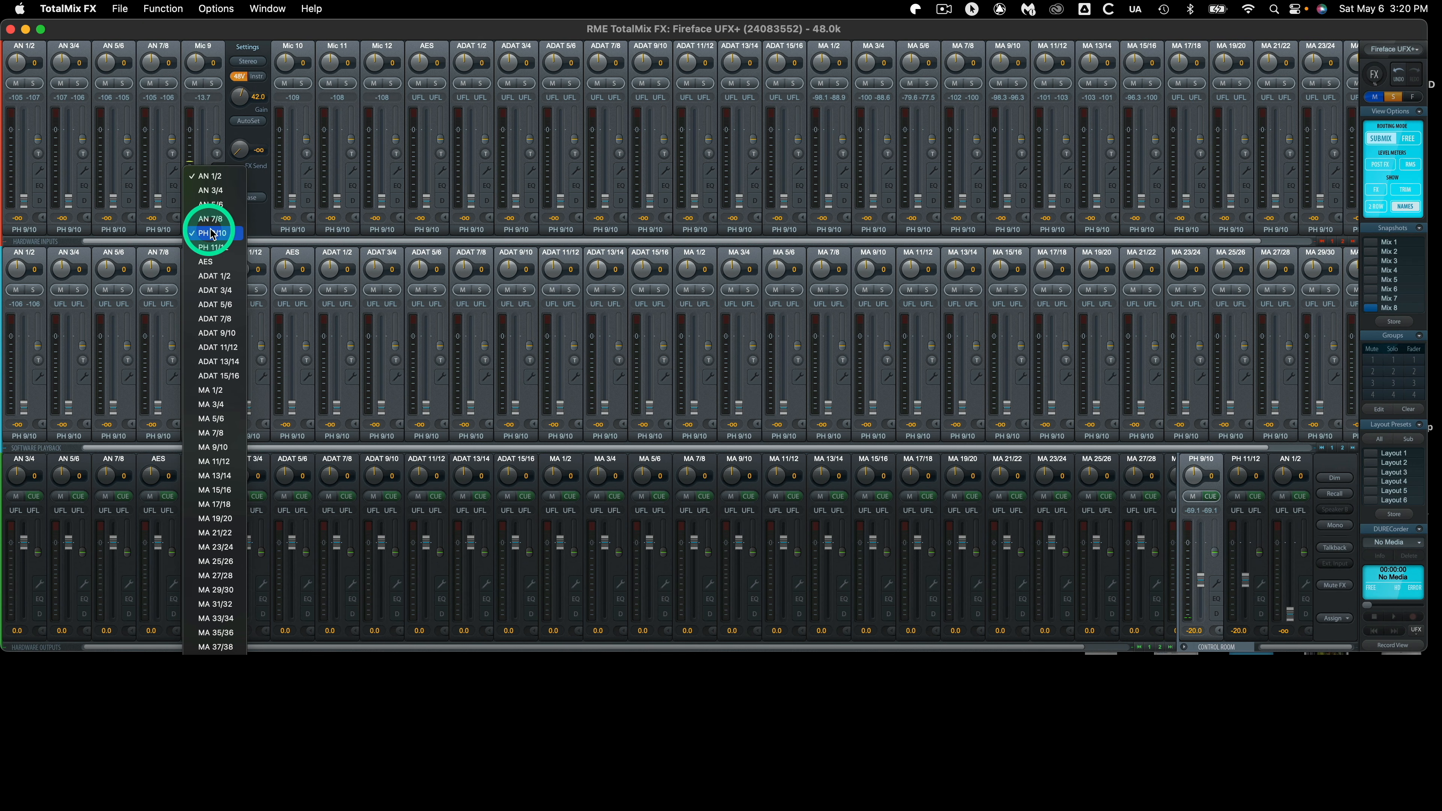
{"action": "left_click", "coordinate": [216, 176]}
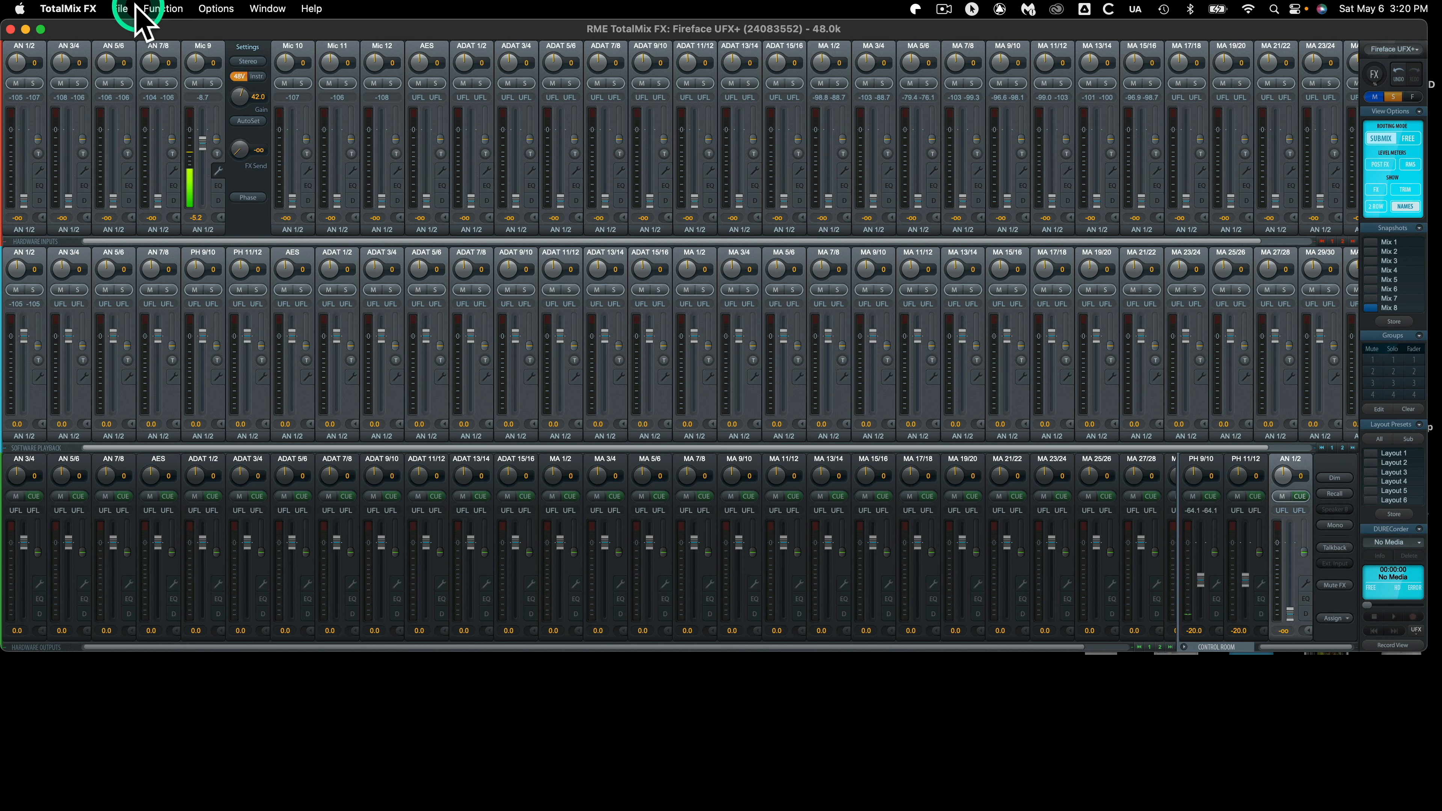
- Check Mic 9's routing level to the main outputs in Matrix View, and go back to Mixer View
{"action": "left_click", "coordinate": [162, 8]}
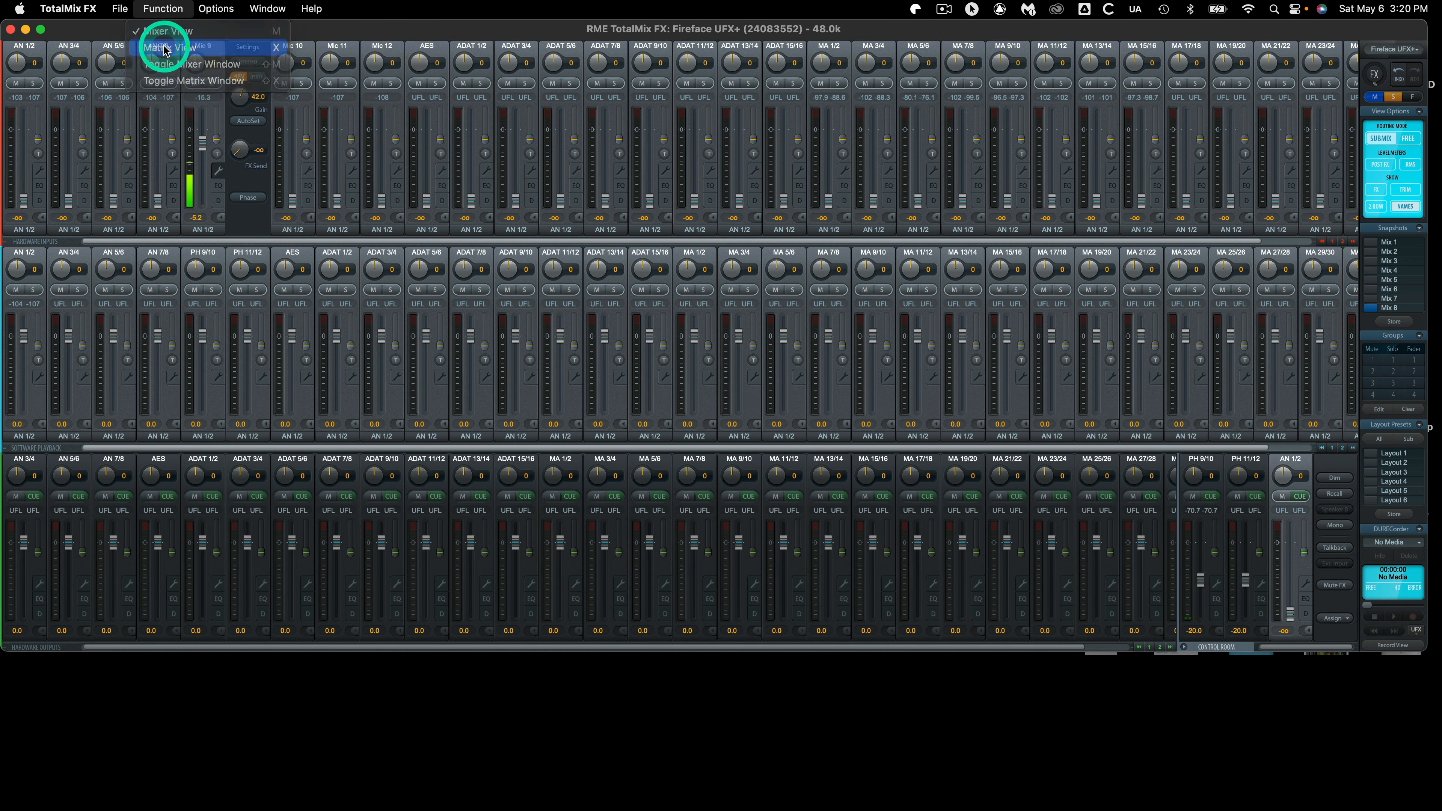
{"action": "left_click", "coordinate": [166, 49]}
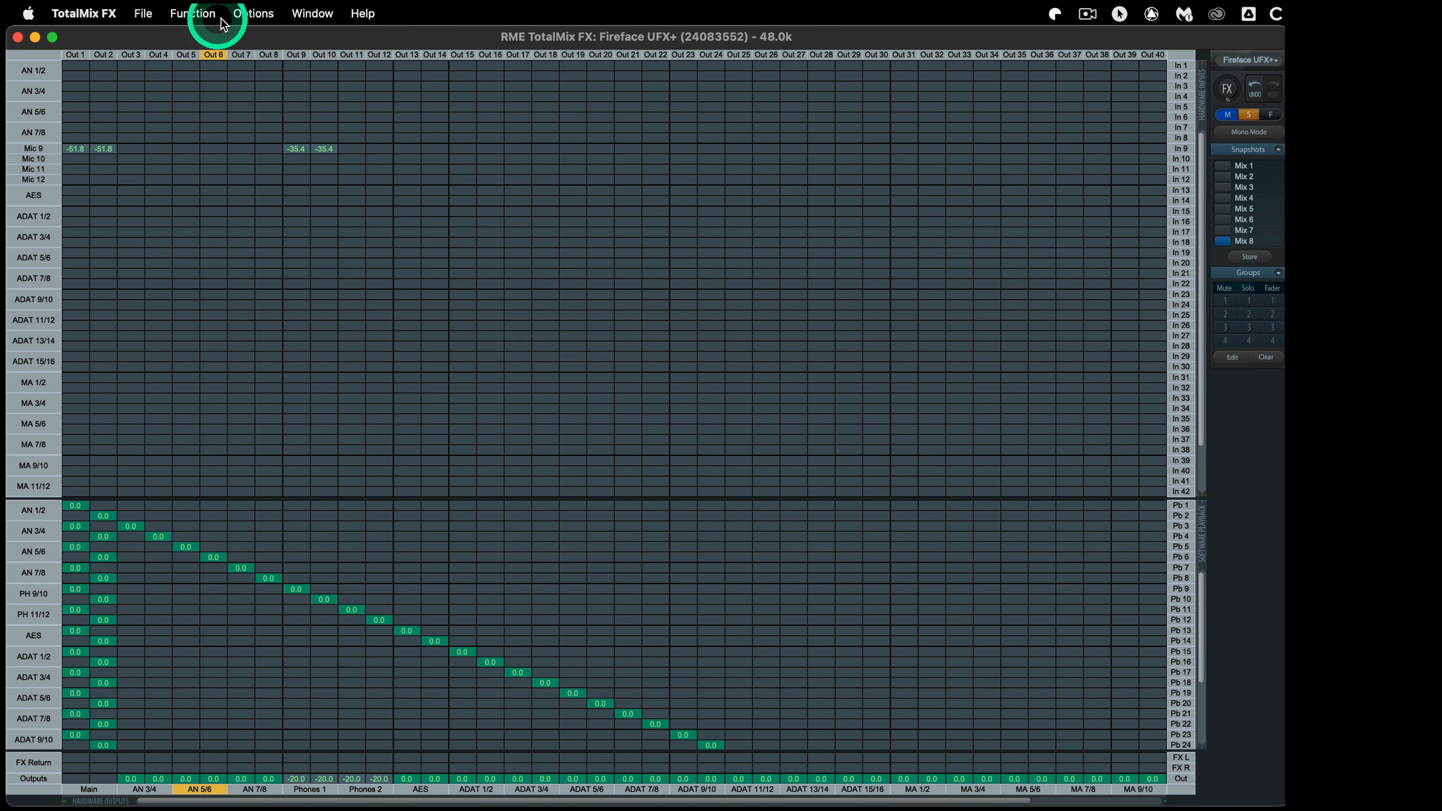
{"action": "left_click", "coordinate": [199, 23]}
{"action": "left_click", "coordinate": [193, 39]}
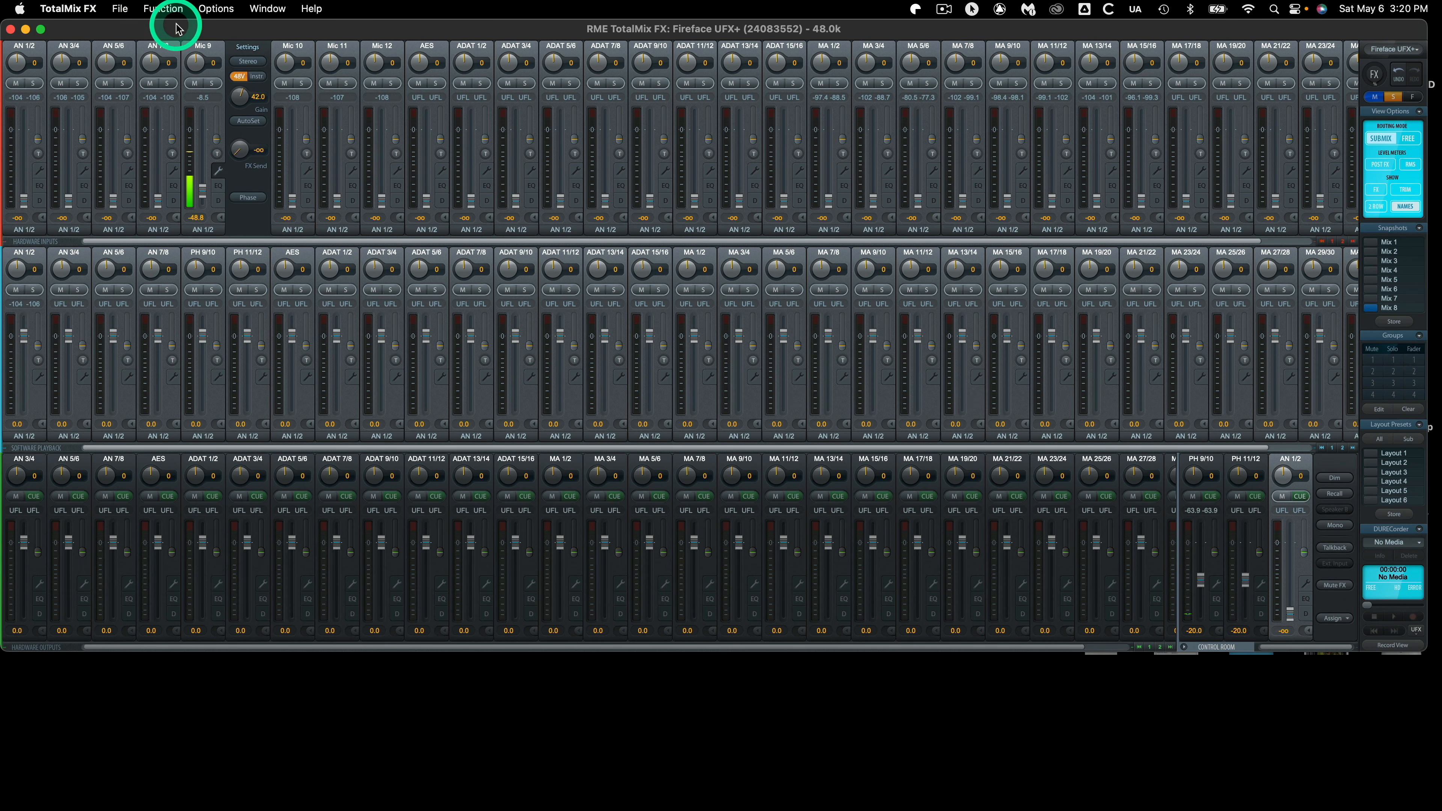
- Check Mic 9's routing to Phones 1 in Matrix View, then look at its output destinations in Mixer View without changing them
{"action": "left_click", "coordinate": [164, 9]}
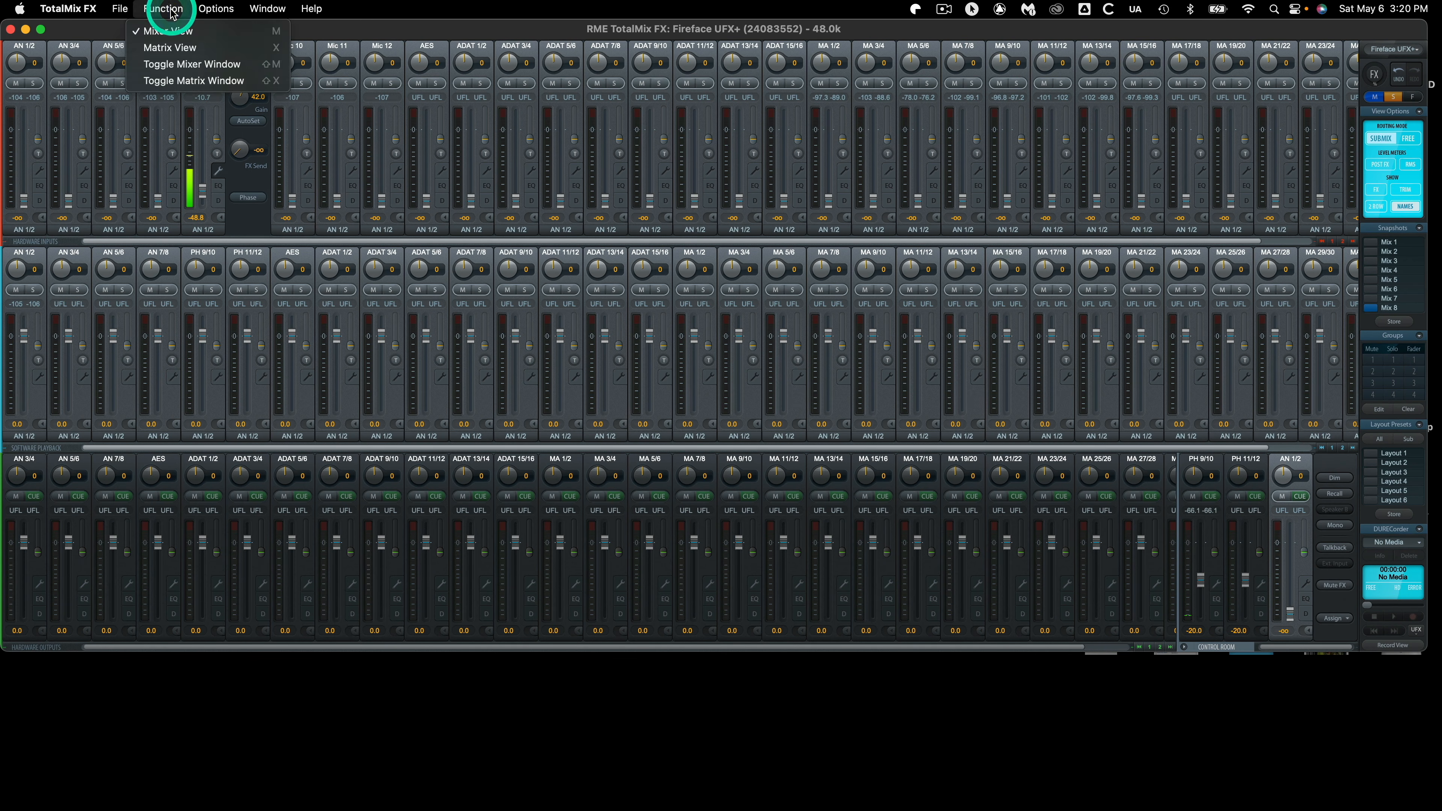
{"action": "left_click", "coordinate": [173, 47]}
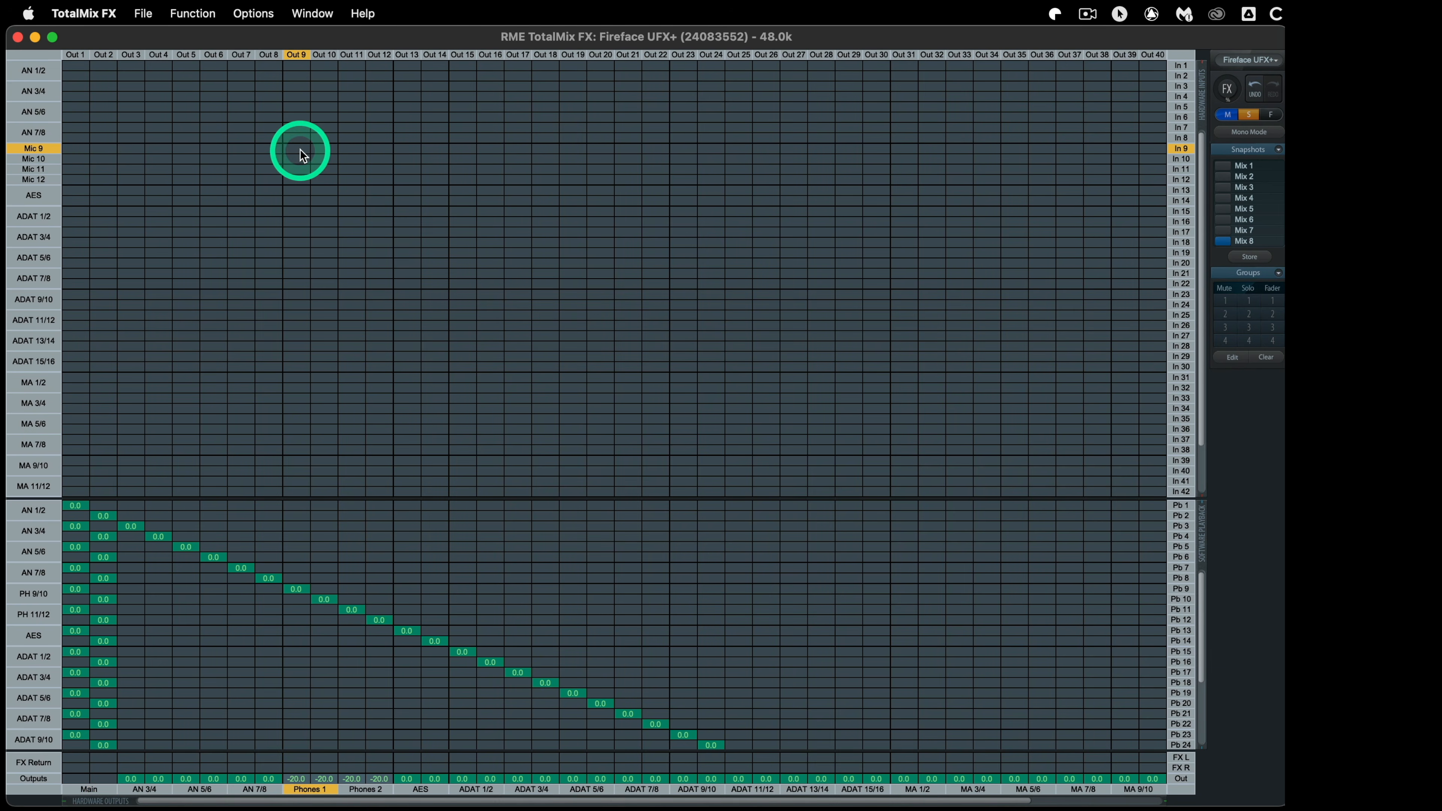
{"action": "left_click", "coordinate": [182, 14]}
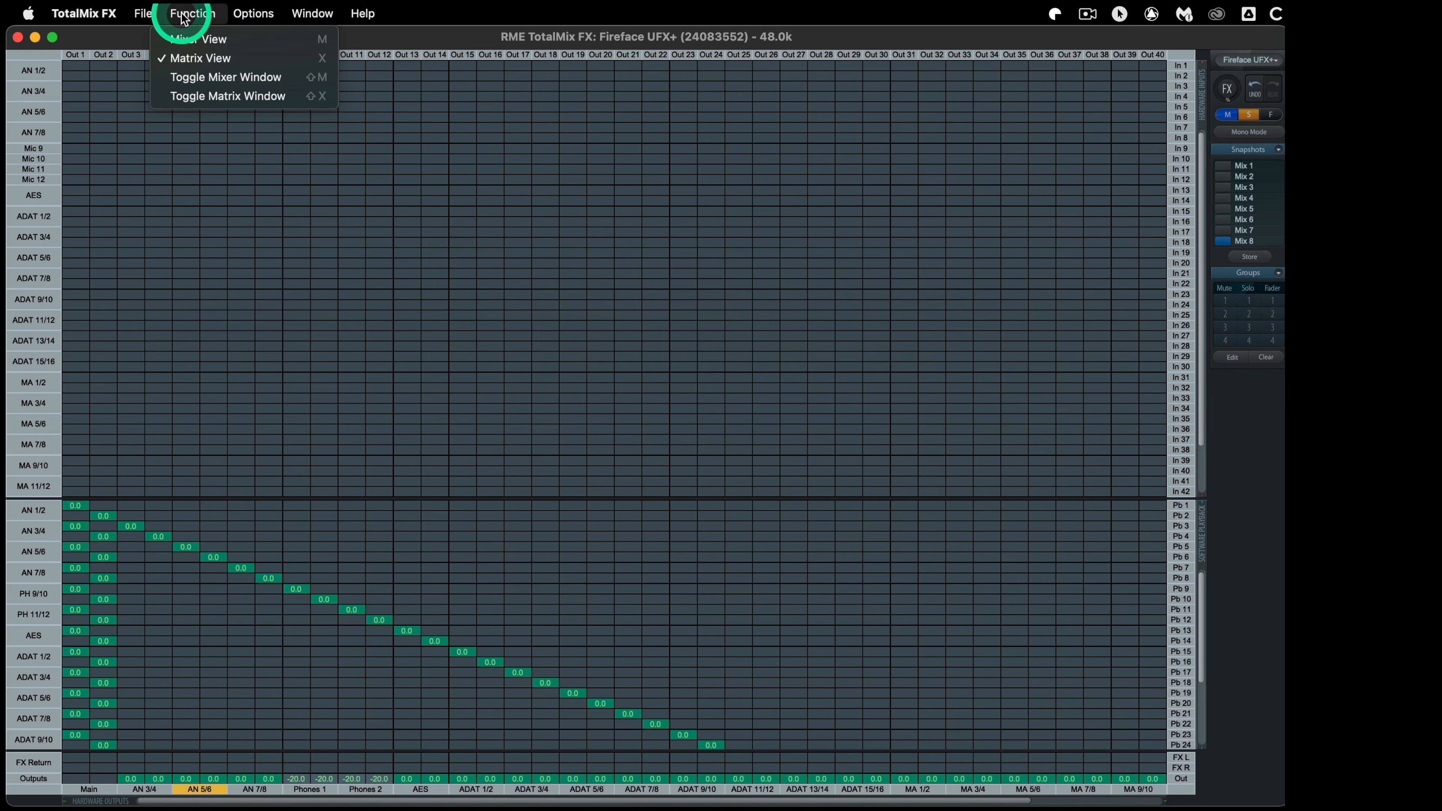
{"action": "left_click", "coordinate": [187, 38]}
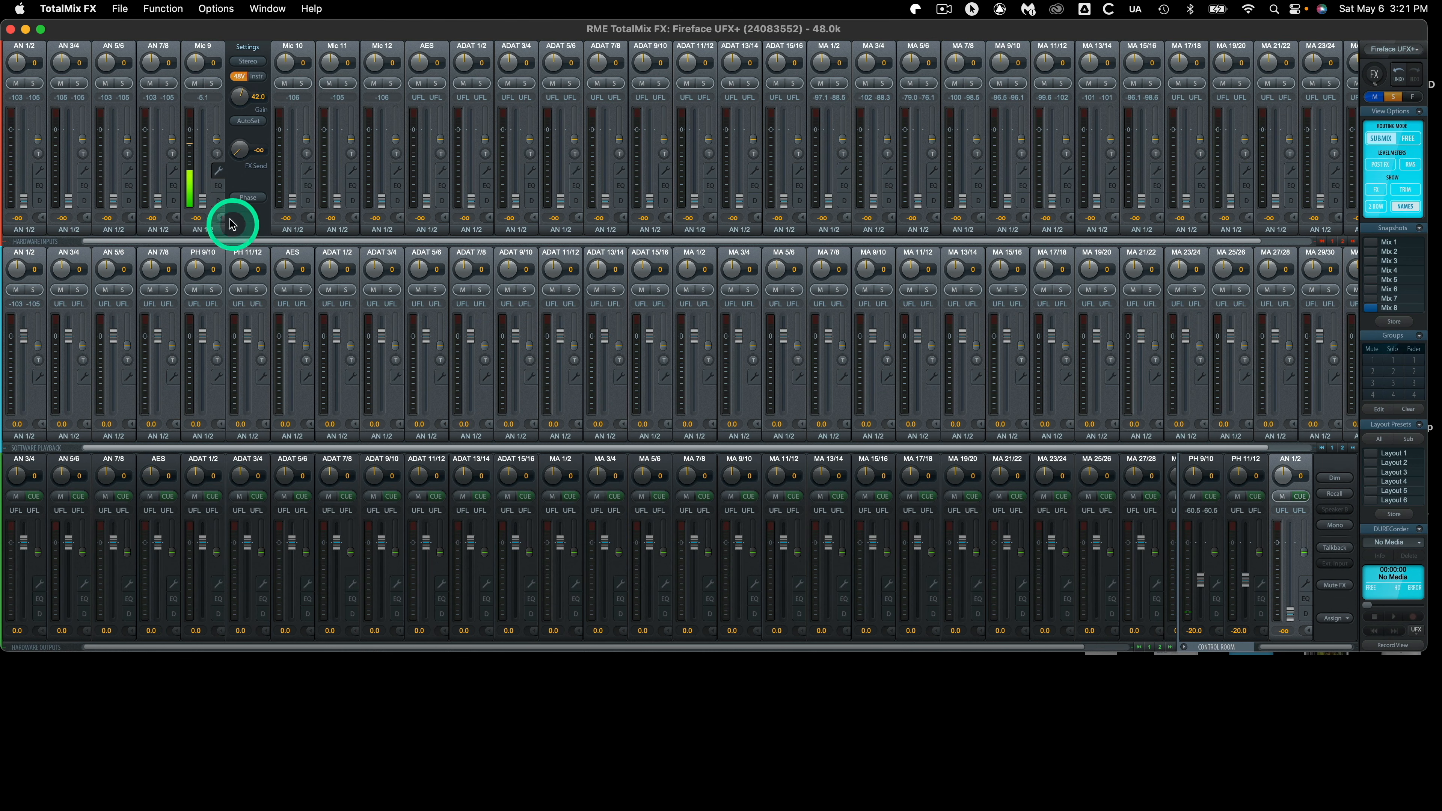
{"action": "left_click", "coordinate": [202, 230]}
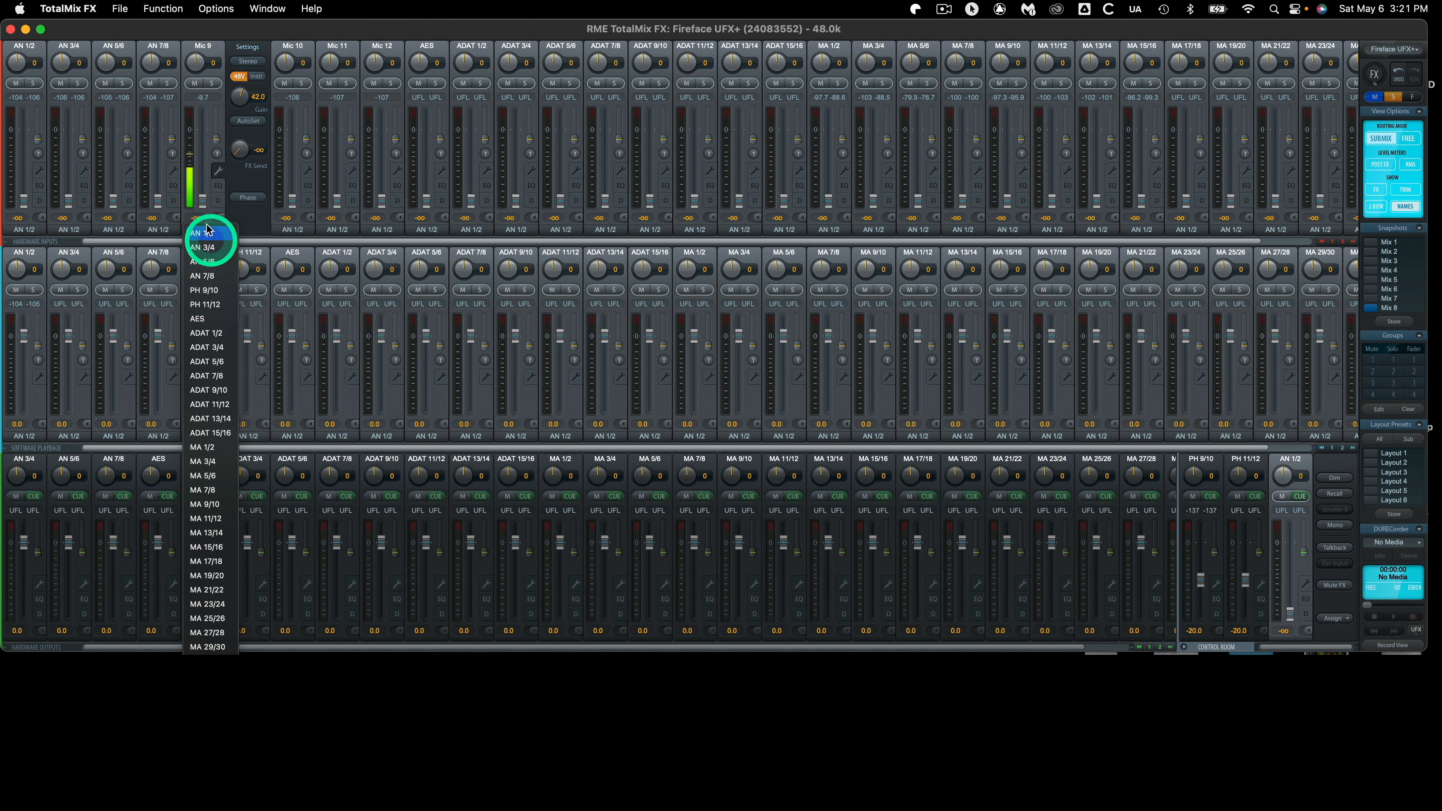
{"action": "left_click", "coordinate": [196, 29]}
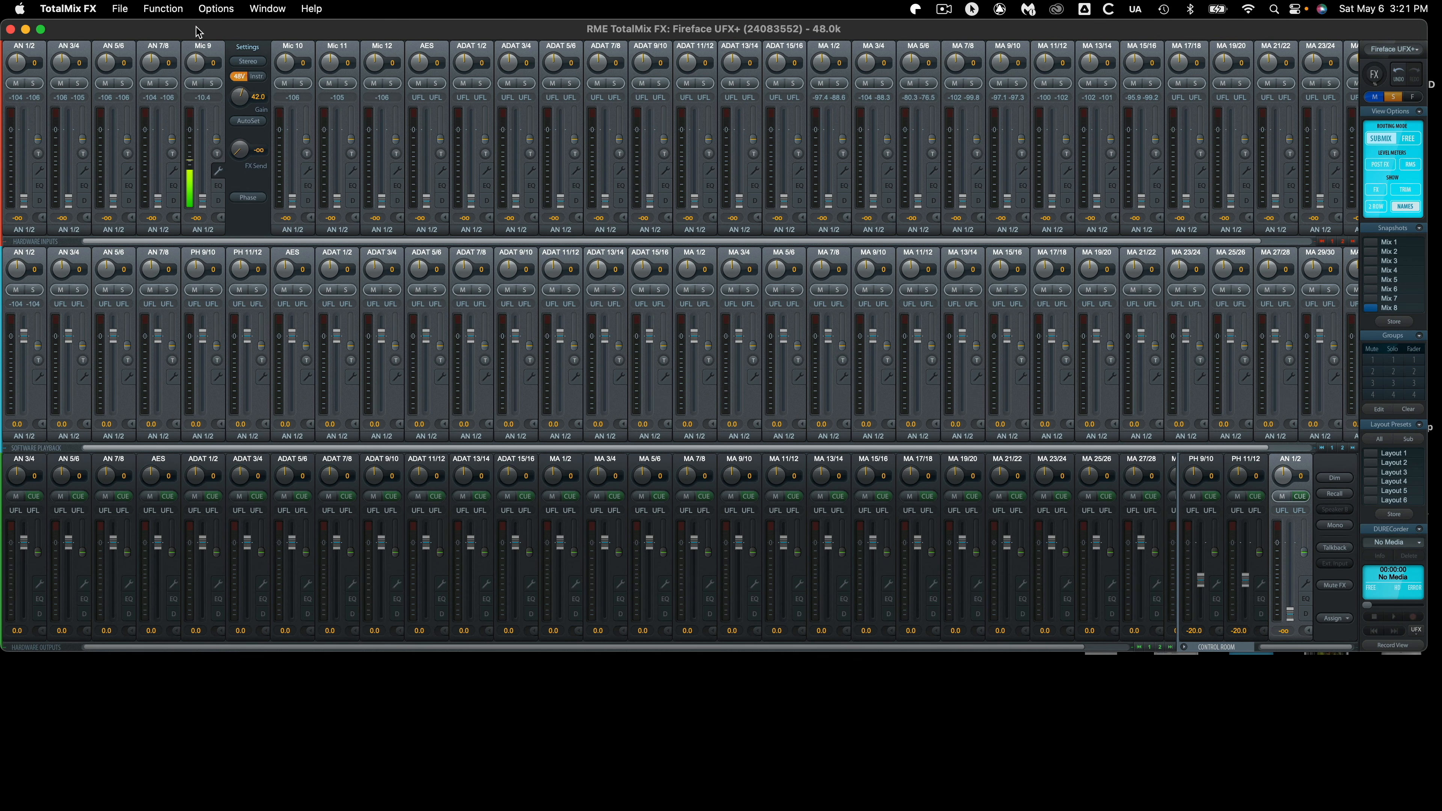
- Examine the Matrix View grid across the hardware inputs, software playback rows and outputs, and return to Mixer View
{"action": "left_click", "coordinate": [161, 9]}
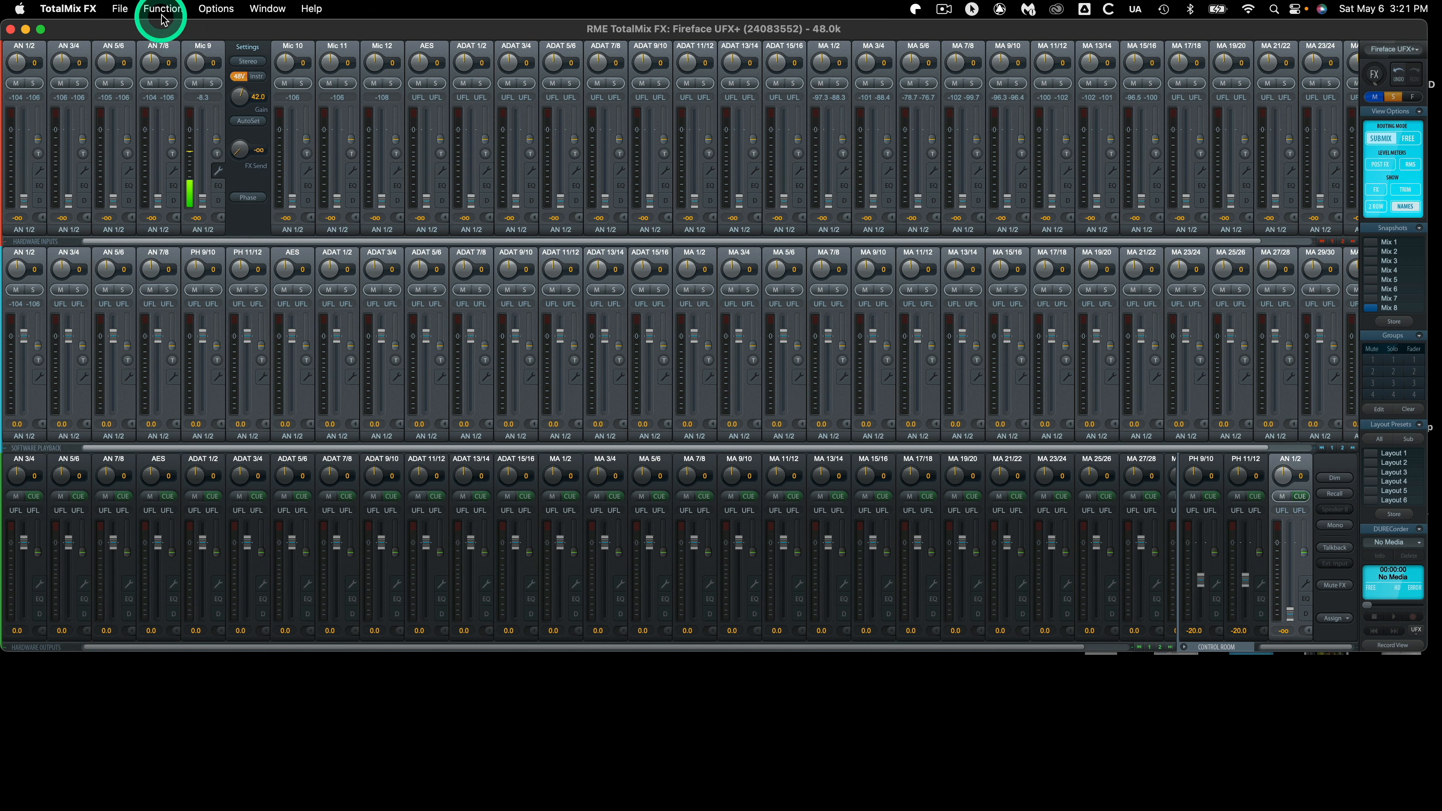
{"action": "left_click", "coordinate": [164, 47]}
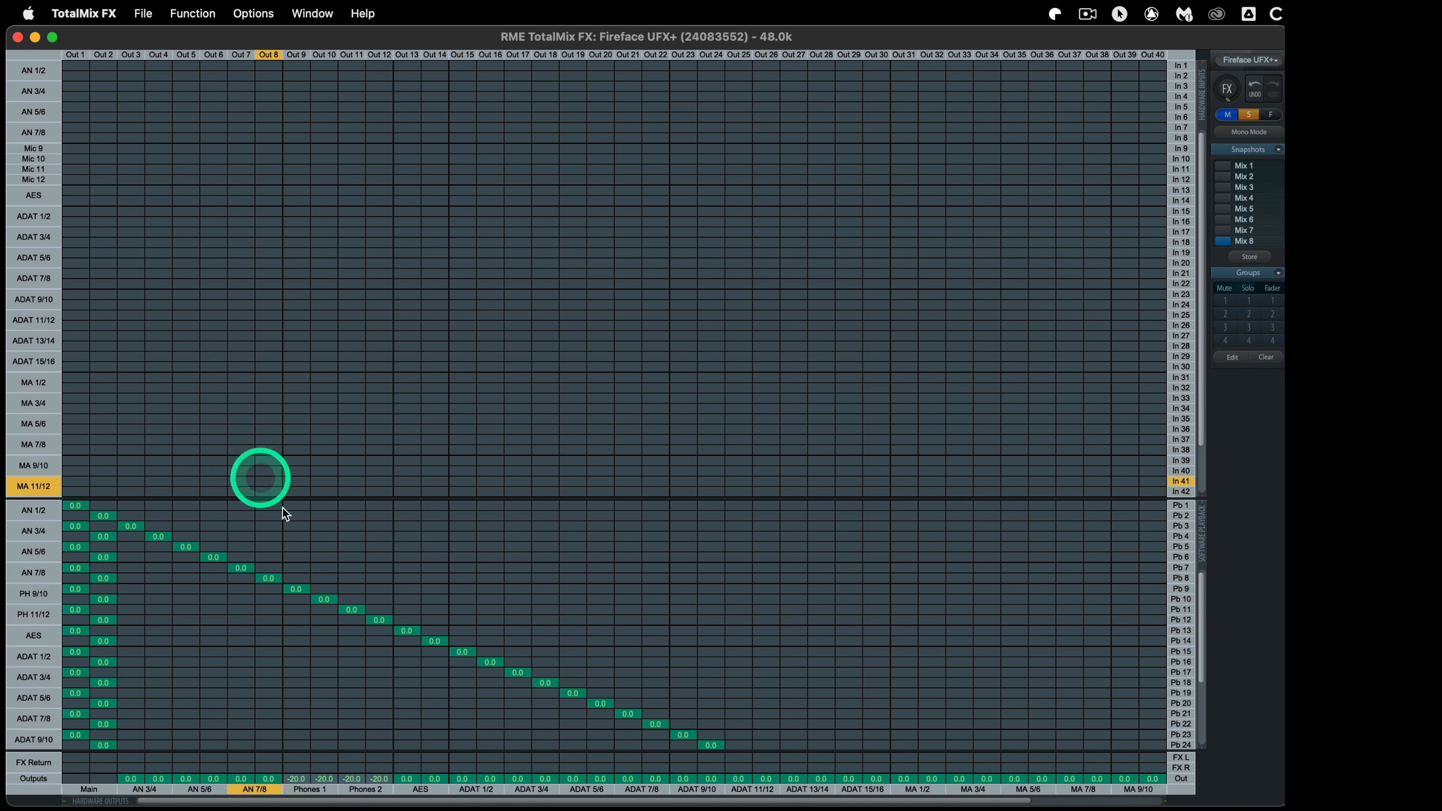
{"action": "mouse_move", "coordinate": [1202, 600]}
{"action": "left_mouse_down"}
{"action": "mouse_move", "coordinate": [1199, 650]}
{"action": "mouse_move", "coordinate": [1208, 586]}
{"action": "left_mouse_up"}
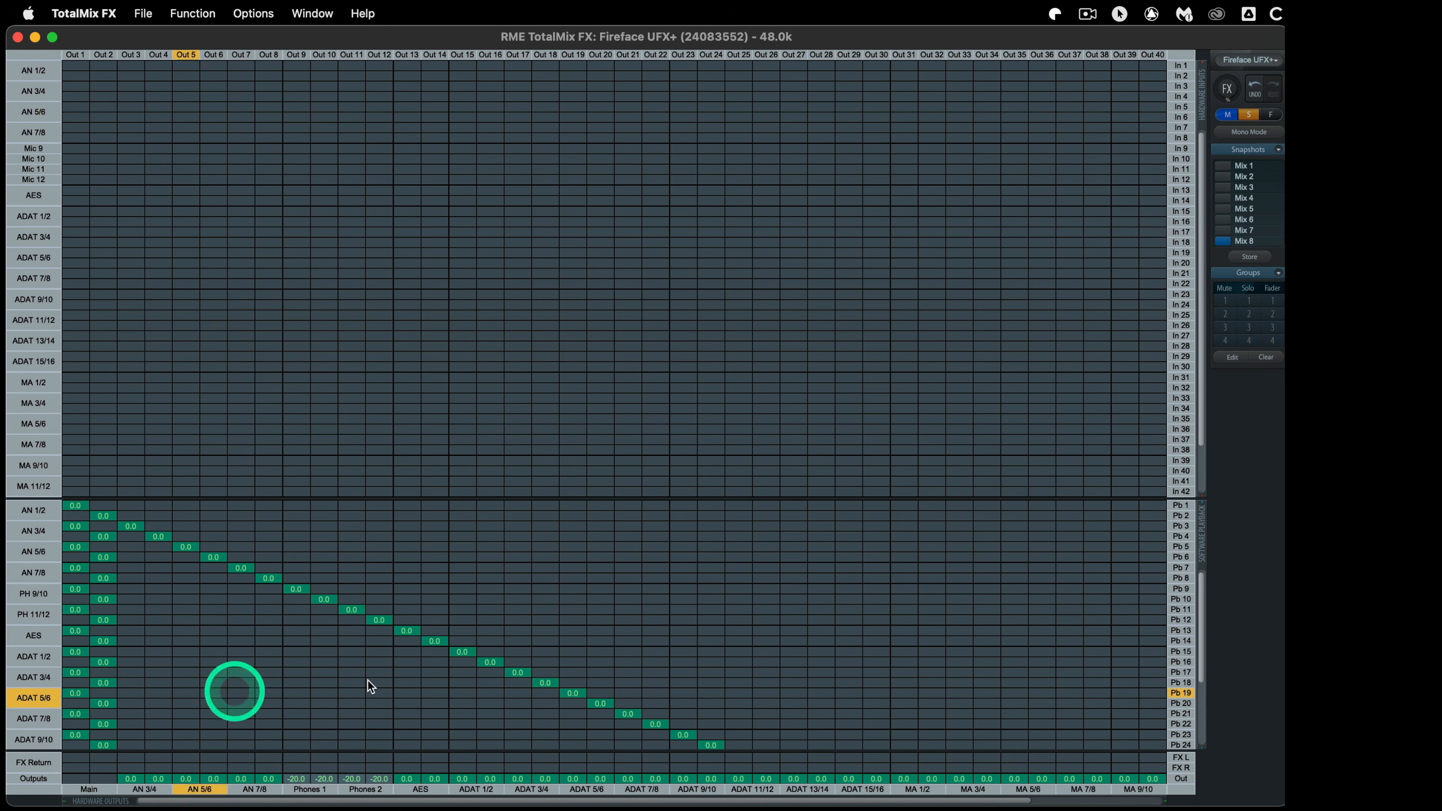
{"action": "left_click_drag", "start_coordinate": [1200, 658], "coordinate": [1202, 683]}
{"action": "left_click_drag", "start_coordinate": [875, 799], "coordinate": [782, 801]}
{"action": "left_click_drag", "start_coordinate": [1202, 677], "coordinate": [1203, 640]}
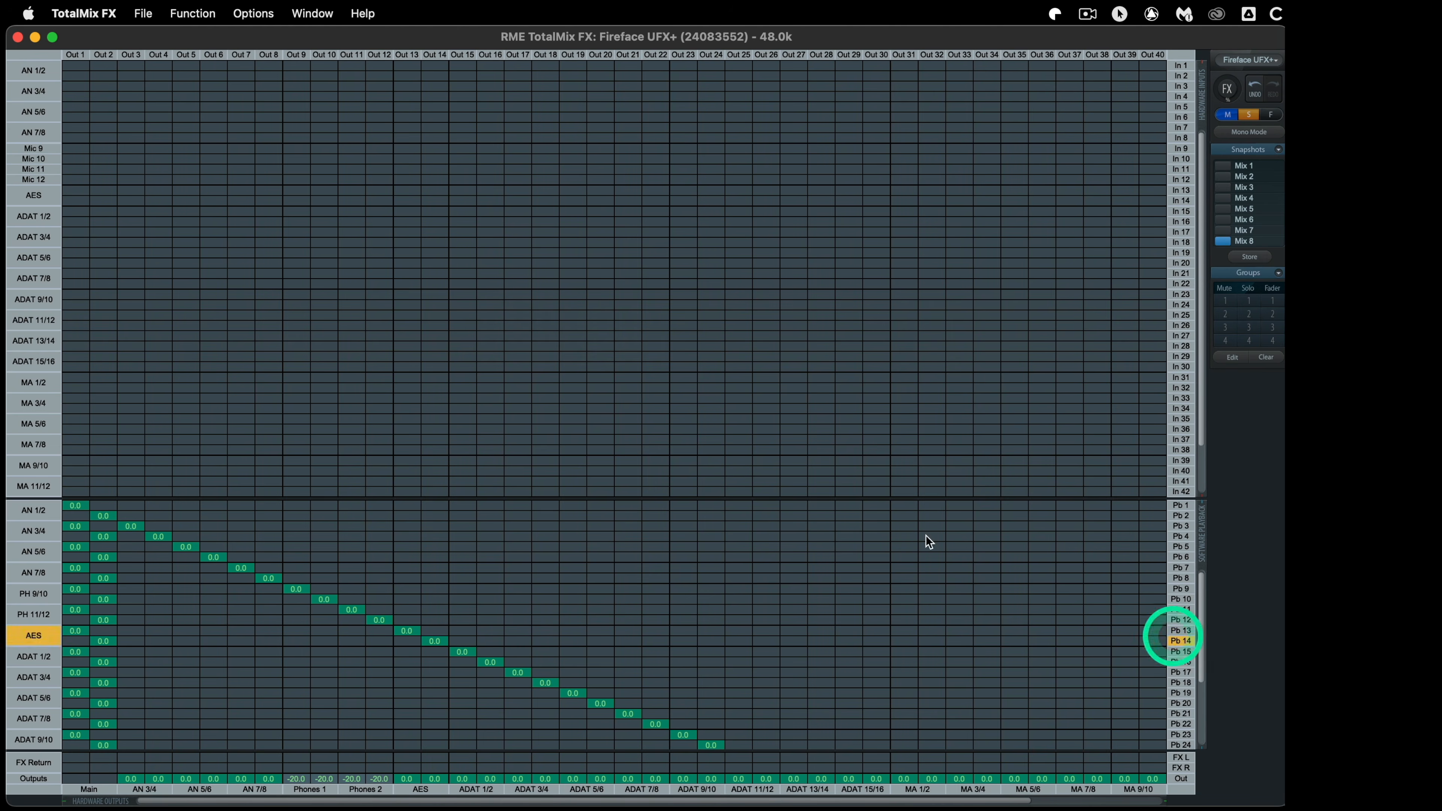
{"action": "left_click", "coordinate": [175, 16]}
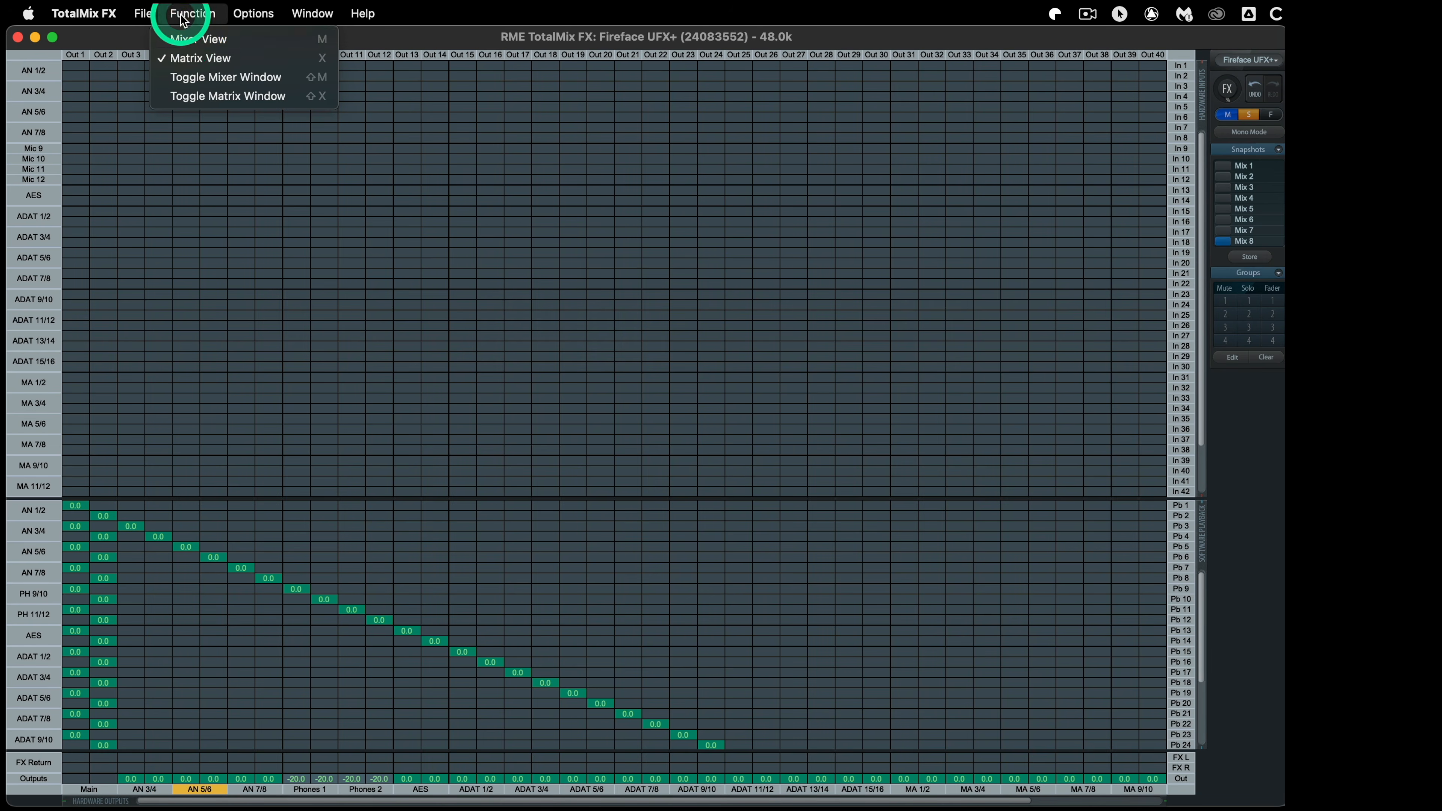
{"action": "left_click", "coordinate": [189, 39]}
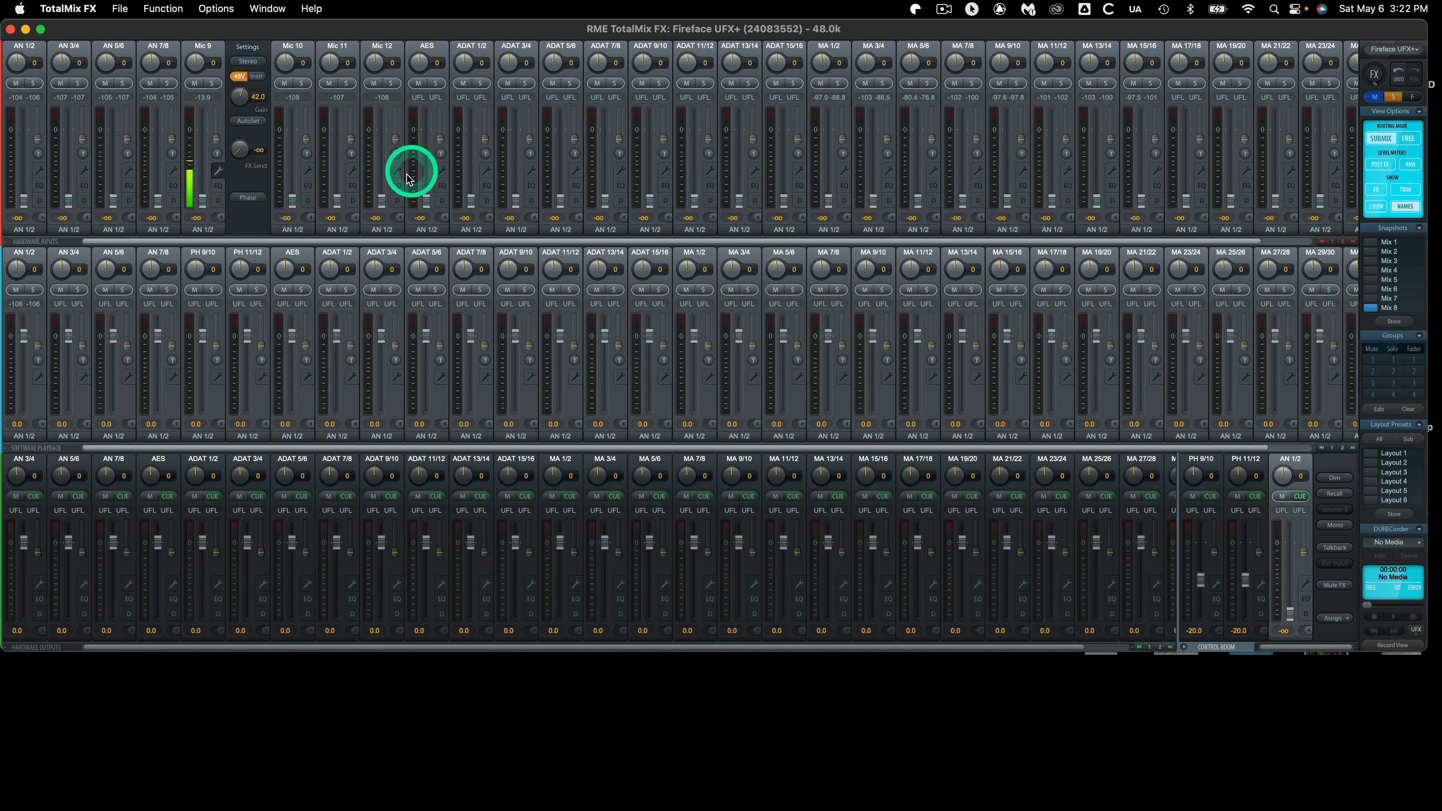
- In the AN 1/2 submix, raise Mic 12 to about -26.9 dB, ADAT 5/6 to -18.8, ADAT 9/10 to -5.6 and ADAT 11/12 to -3.3
{"action": "left_click_drag", "start_coordinate": [383, 202], "coordinate": [384, 175]}
{"action": "left_click_drag", "start_coordinate": [561, 202], "coordinate": [562, 167]}
{"action": "left_click_drag", "start_coordinate": [649, 201], "coordinate": [650, 141]}
{"action": "left_click_drag", "start_coordinate": [693, 201], "coordinate": [694, 136]}
- Select the ADAT 9/10 submix and raise inputs ADAT 5/6 to about -6.4 dB, ADAT 7/8 to -8.1 and AES to -0.1
{"action": "left_click", "coordinate": [650, 230]}
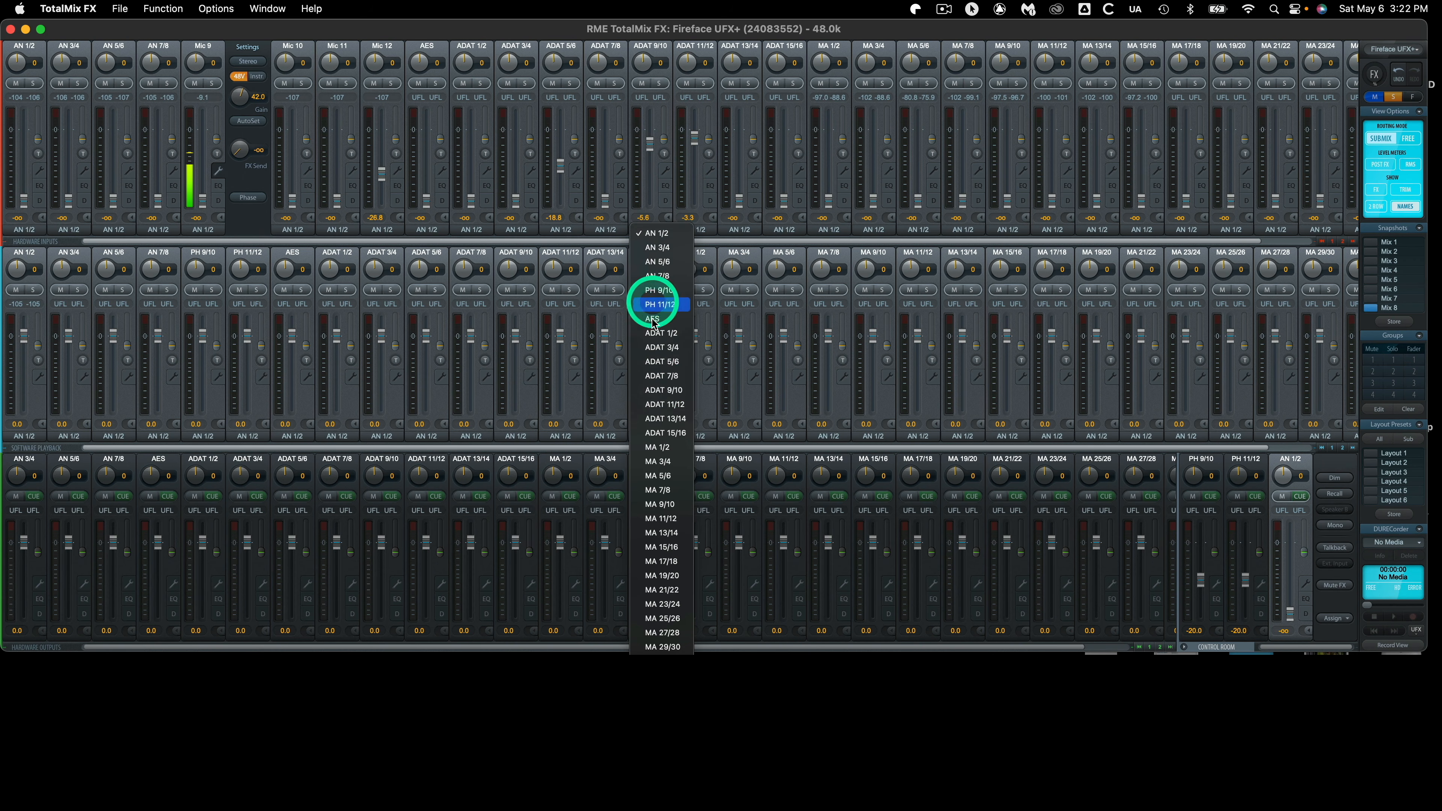
{"action": "left_click", "coordinate": [665, 391]}
{"action": "left_click_drag", "start_coordinate": [600, 200], "coordinate": [559, 145]}
{"action": "left_click_drag", "start_coordinate": [426, 199], "coordinate": [428, 129]}
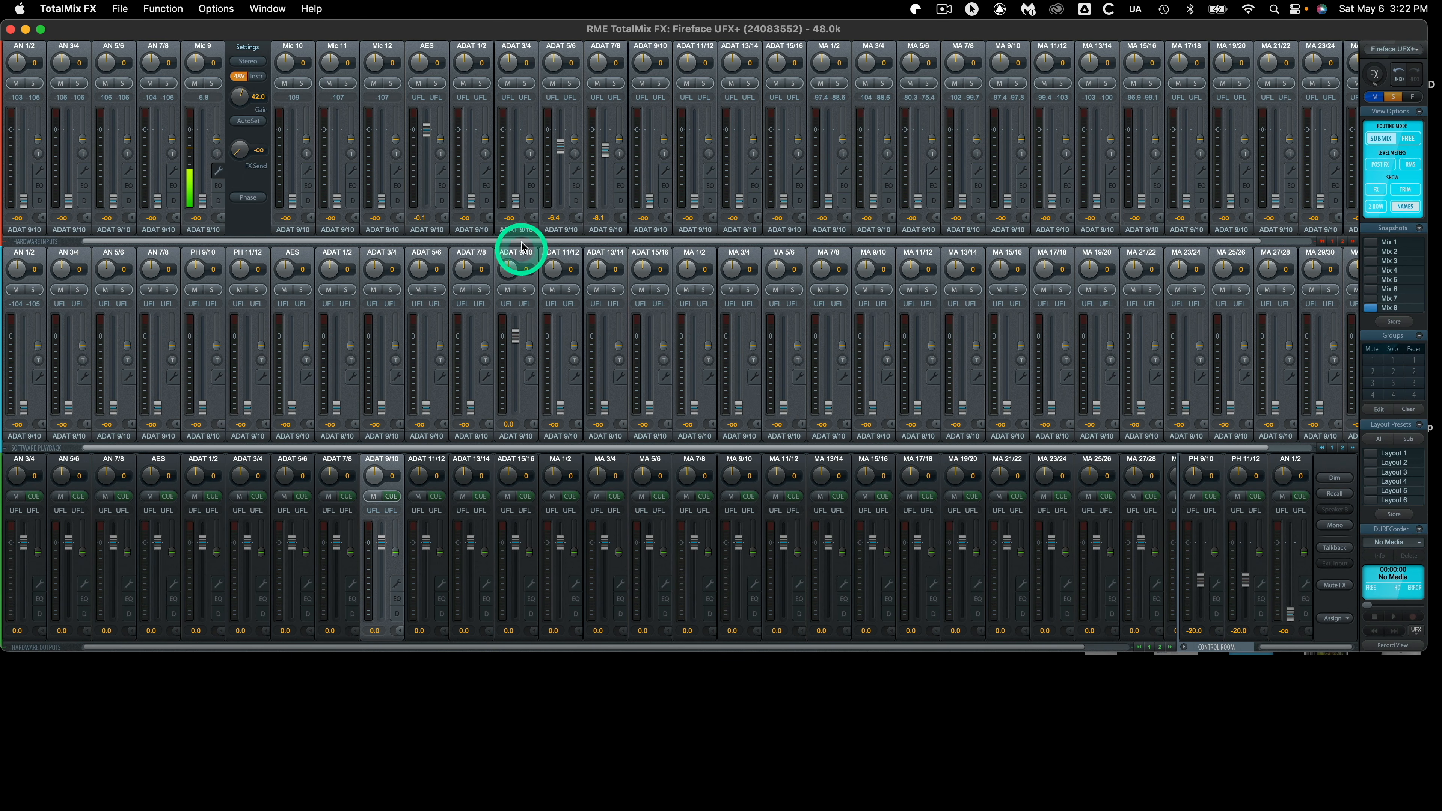
- Select the MA 9/10 submix and raise inputs ADAT 7/8 to about -8.1 dB and ADAT 9/10 to about -14.5 dB
{"action": "left_click", "coordinate": [520, 233]}
{"action": "left_click", "coordinate": [535, 339]}
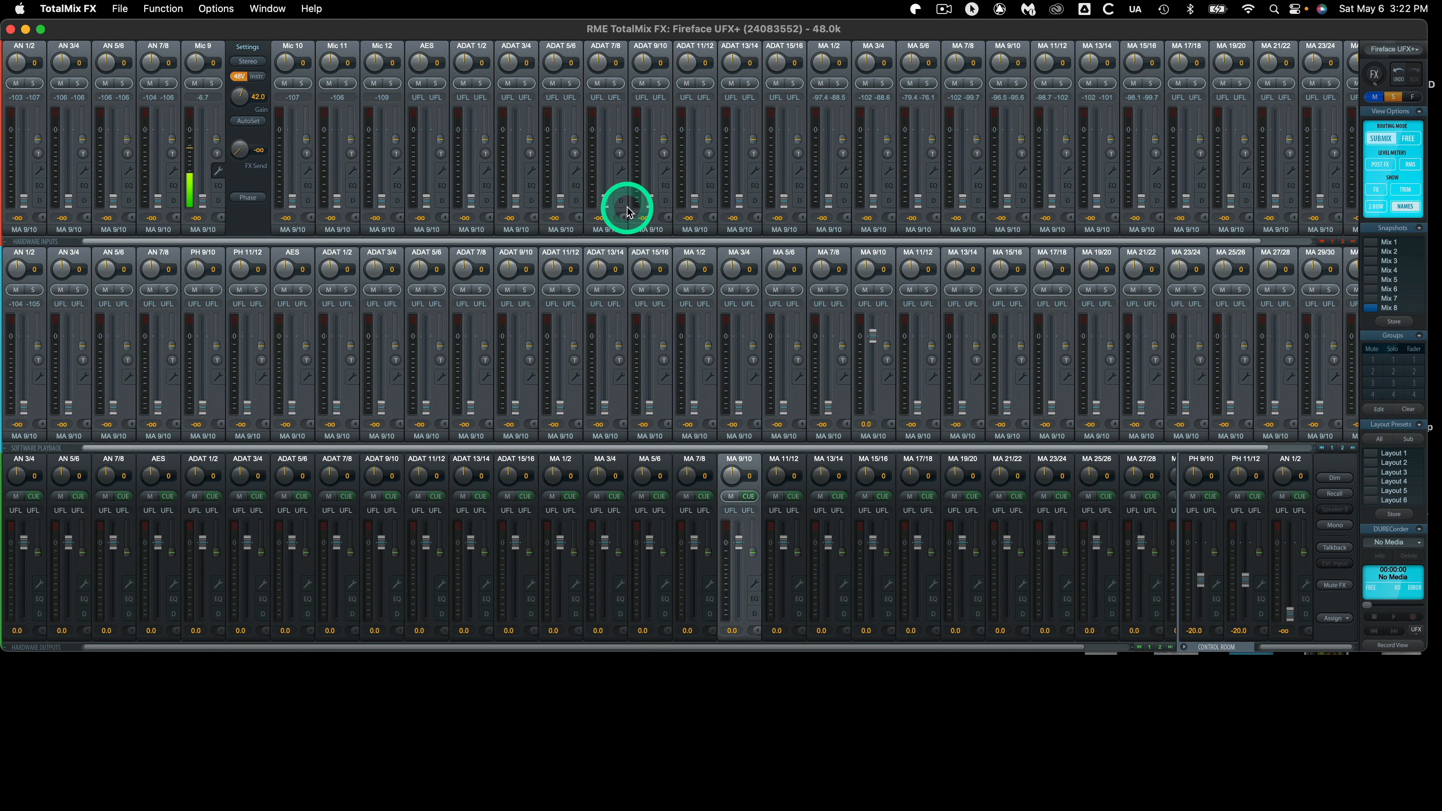
{"action": "left_click_drag", "start_coordinate": [600, 197], "coordinate": [615, 139]}
{"action": "left_click_drag", "start_coordinate": [652, 202], "coordinate": [663, 154]}
- In the MA 9/10 submix, raise the Mic 11 input to about -1.8 dB and Mic 10 to about -17.5 dB
{"action": "left_click", "coordinate": [348, 201]}
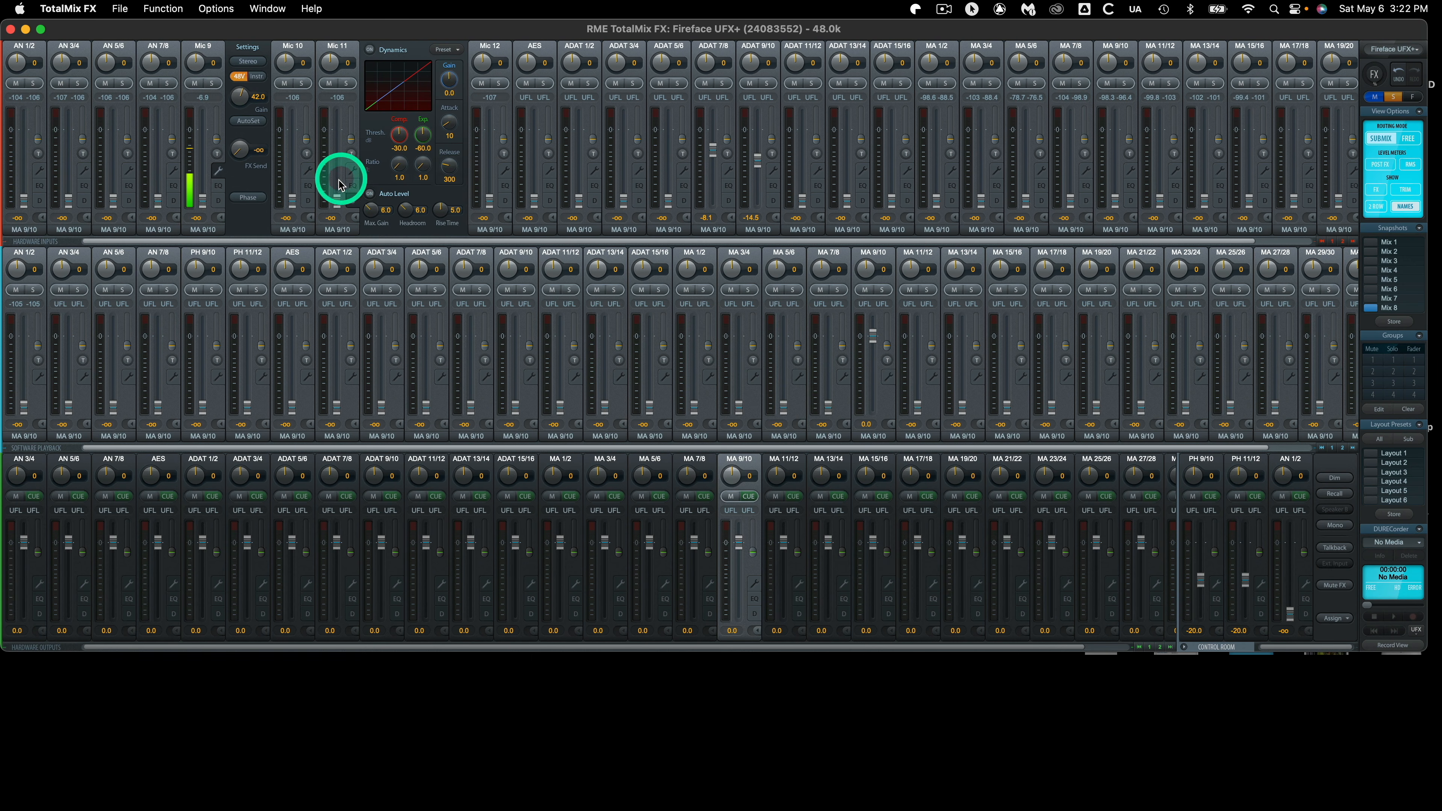
{"action": "left_click", "coordinate": [347, 204]}
{"action": "left_click_drag", "start_coordinate": [335, 200], "coordinate": [342, 152]}
{"action": "left_click_drag", "start_coordinate": [279, 199], "coordinate": [294, 165]}
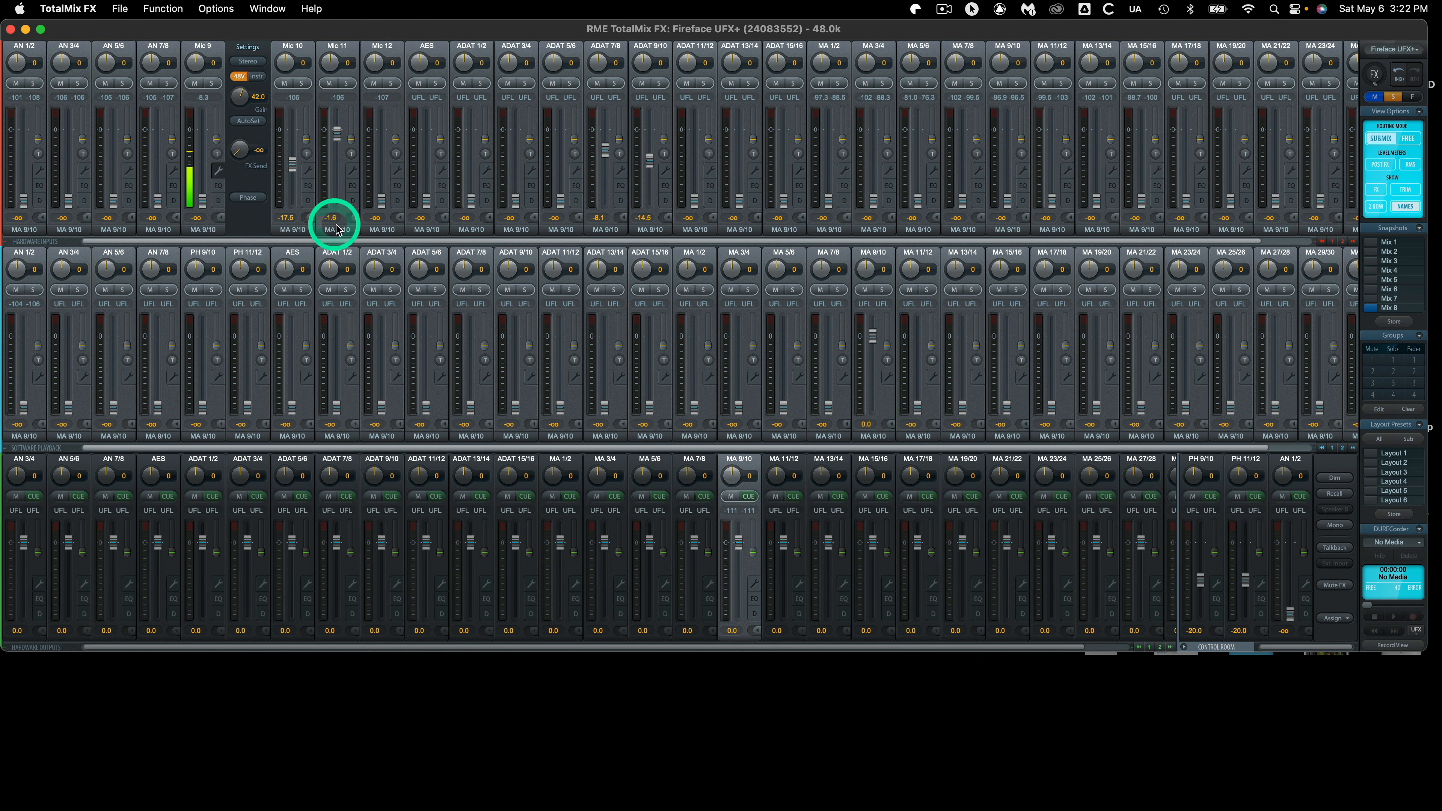
- Select the MA 31/32 submix and raise Mic 10 to about -13.4 dB and Mic 11 to about -6.8 dB
{"action": "left_click", "coordinate": [338, 231]}
{"action": "left_click", "coordinate": [350, 390]}
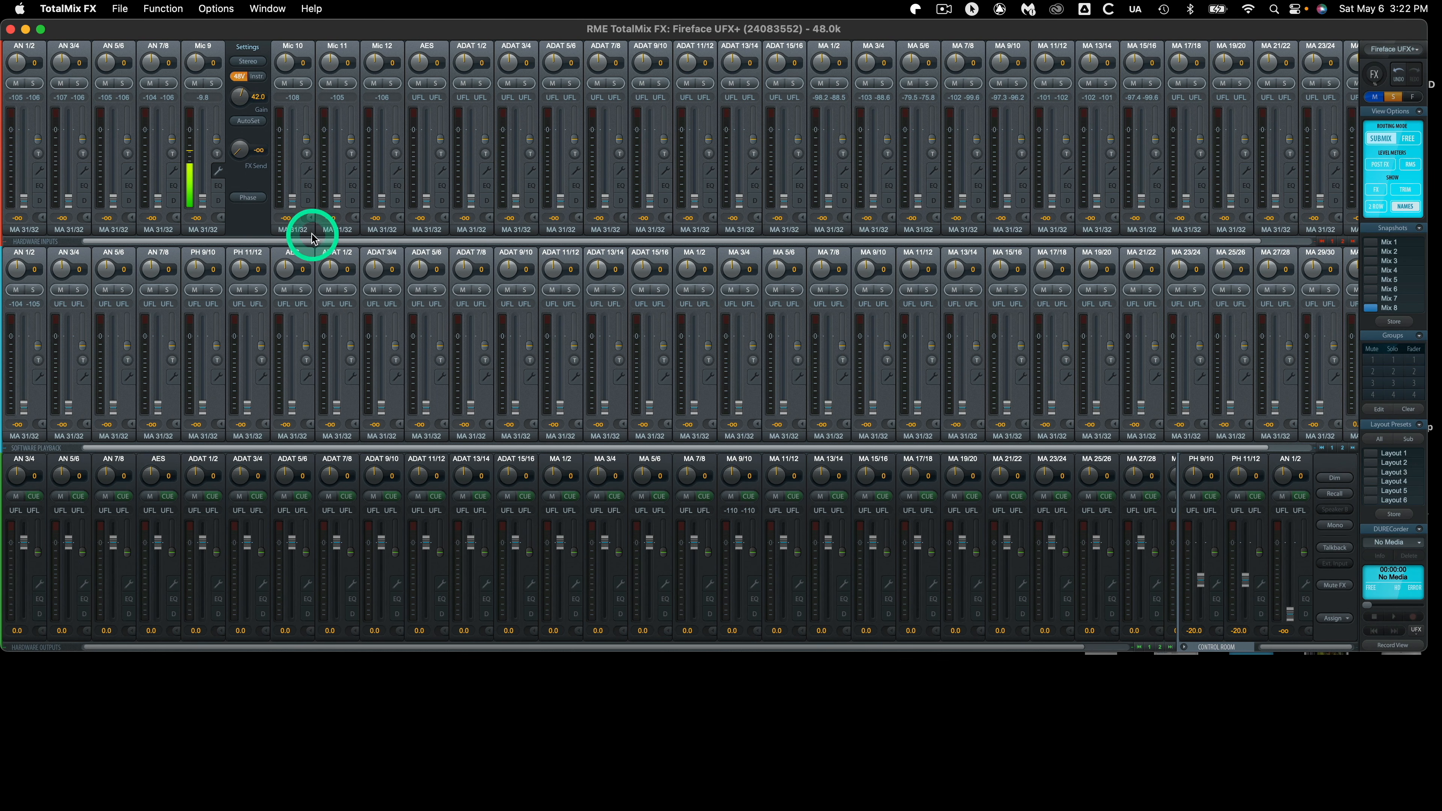
{"action": "left_click_drag", "start_coordinate": [296, 202], "coordinate": [354, 148]}
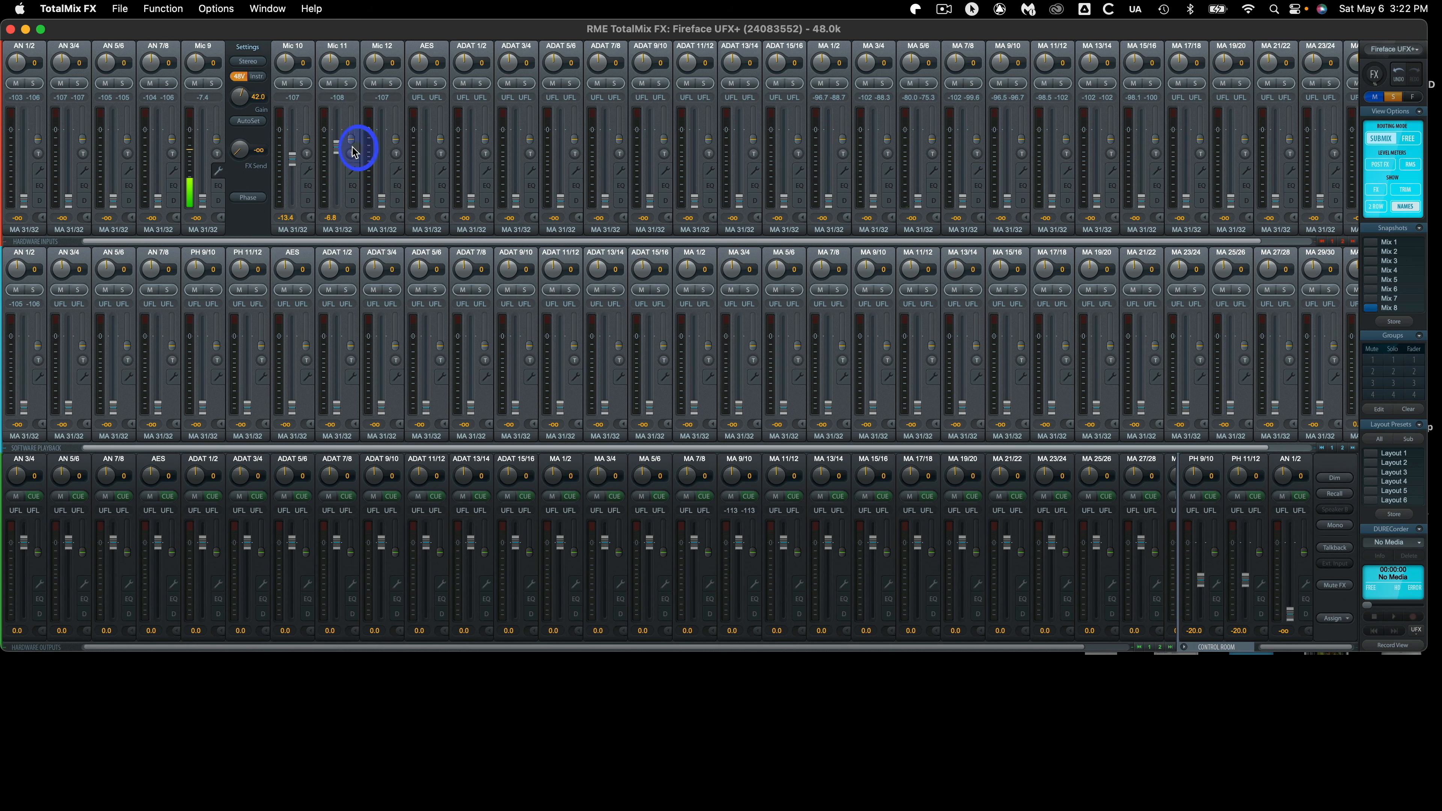
- Examine the input crosspoints for the Main, ADAT 9/10 and MA 9/10 outputs in Matrix View, and return to Mixer View
{"action": "left_click", "coordinate": [160, 11]}
{"action": "left_click", "coordinate": [161, 48]}
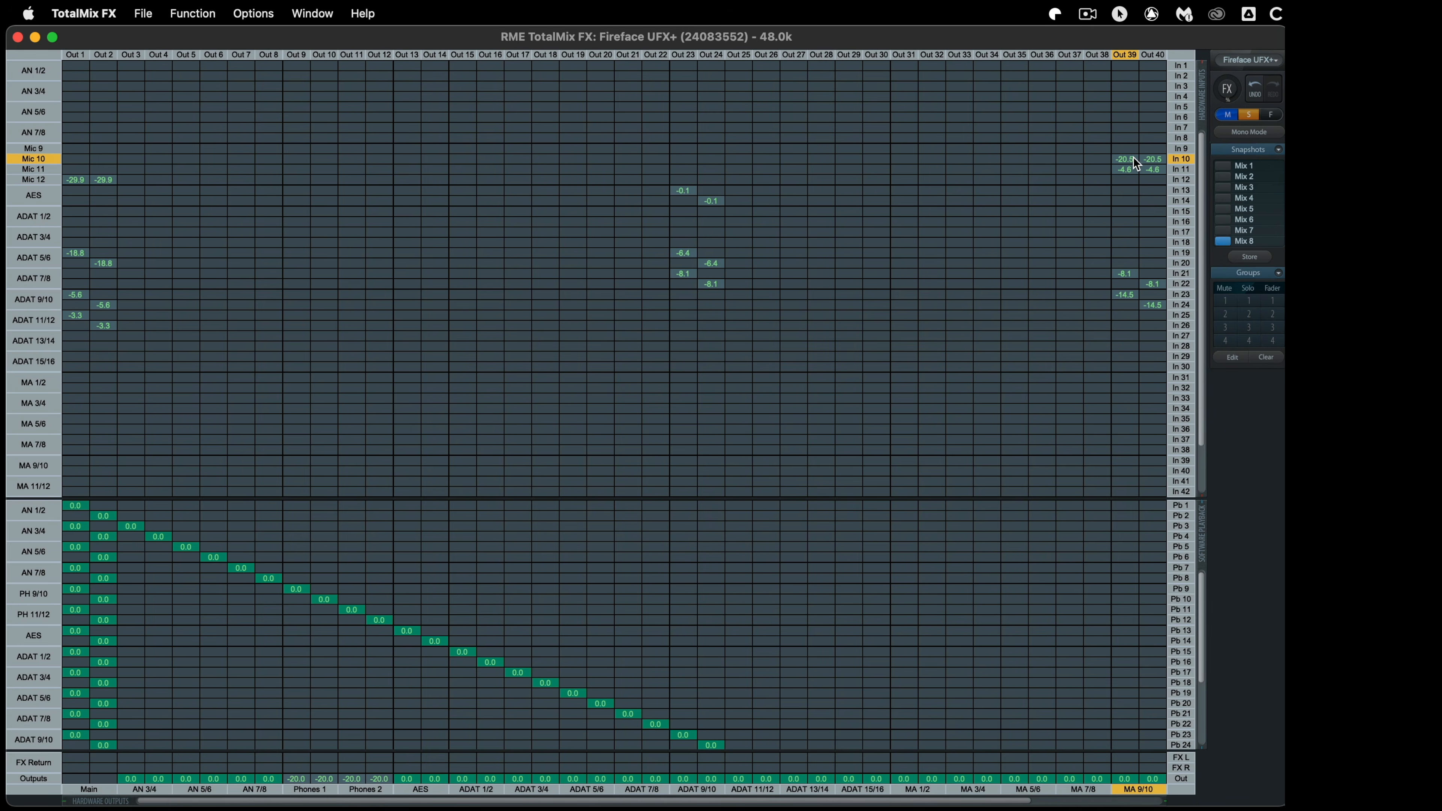
{"action": "left_click", "coordinate": [1131, 172]}
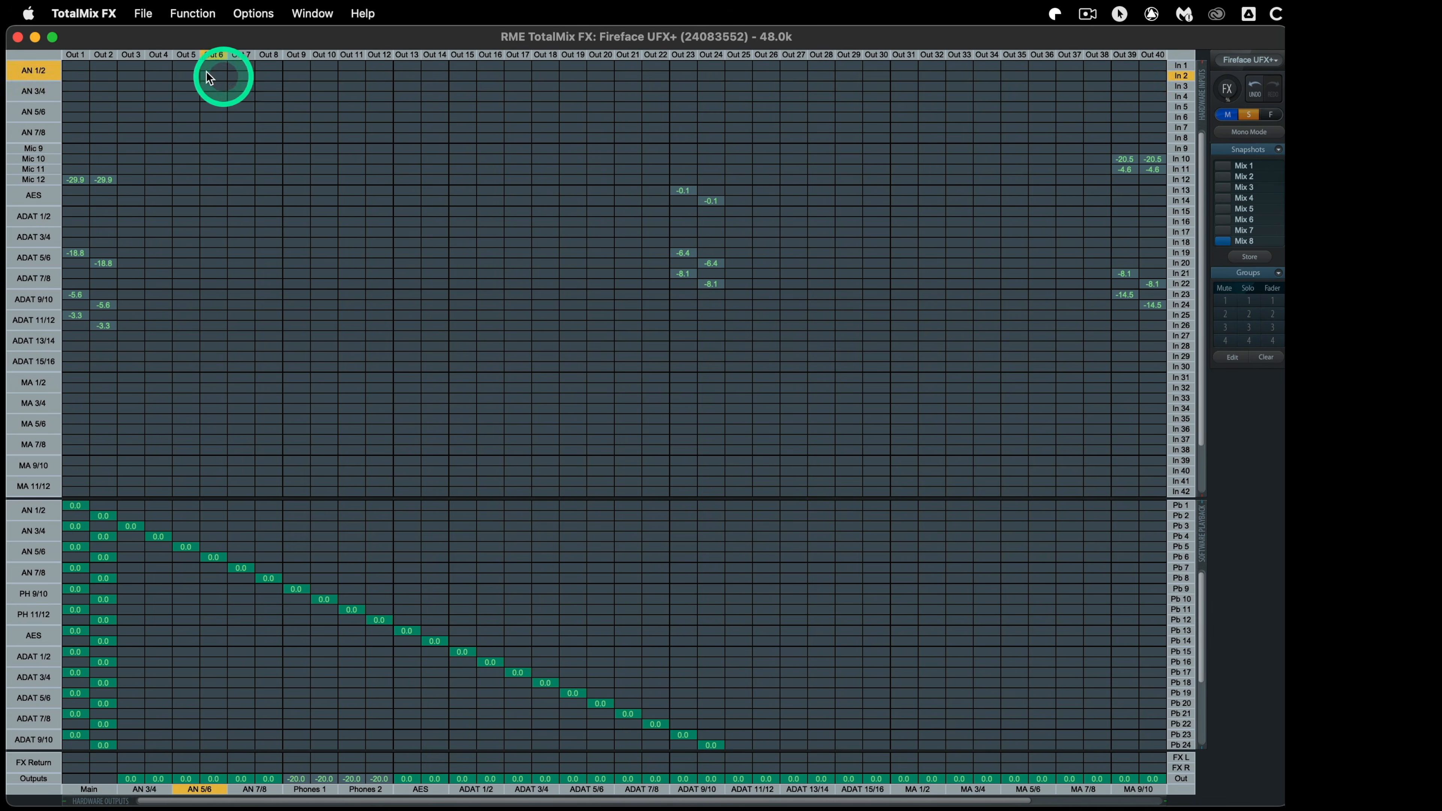
{"action": "left_click", "coordinate": [193, 15]}
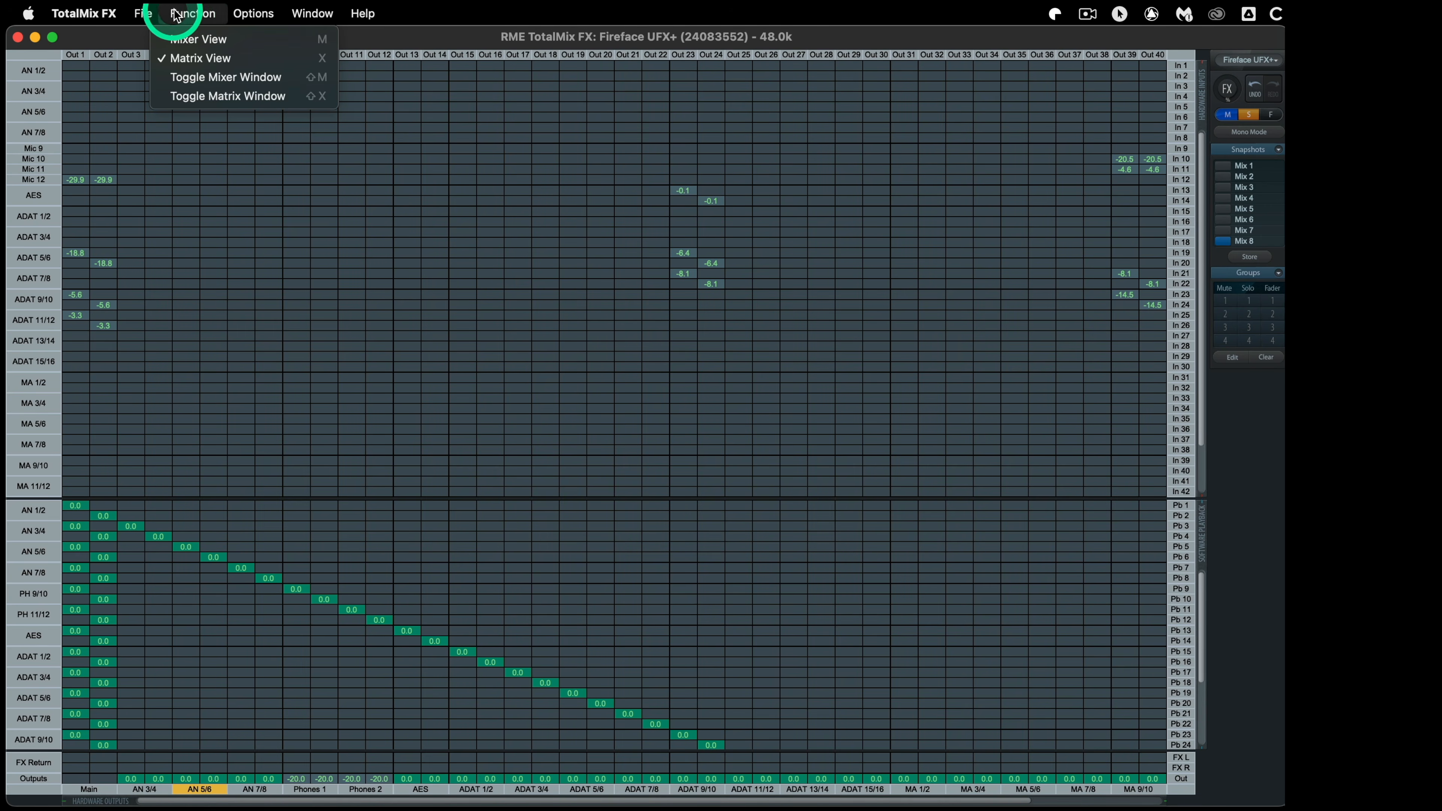
{"action": "mouse_move", "coordinate": [240, 13]}
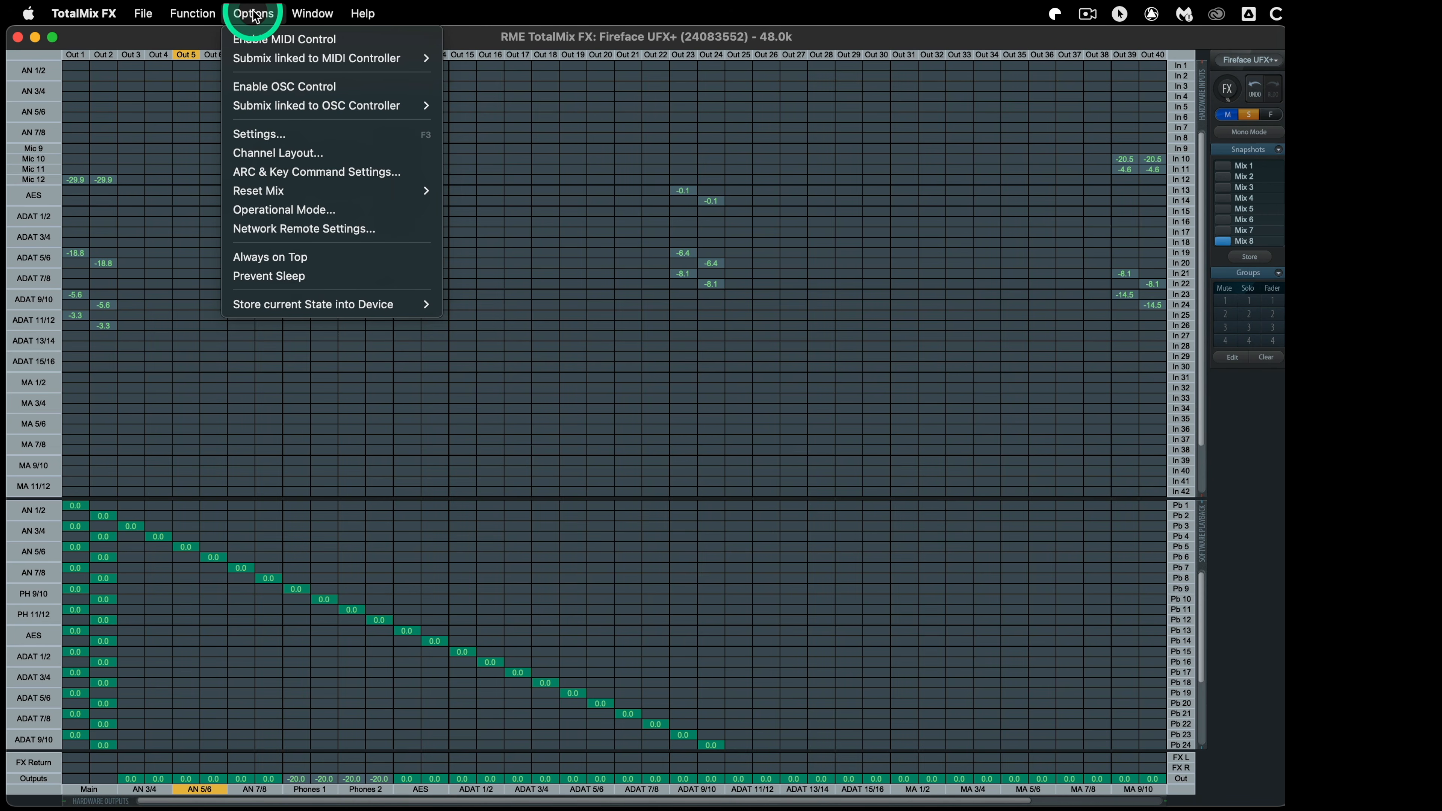
{"action": "left_click", "coordinate": [205, 39]}
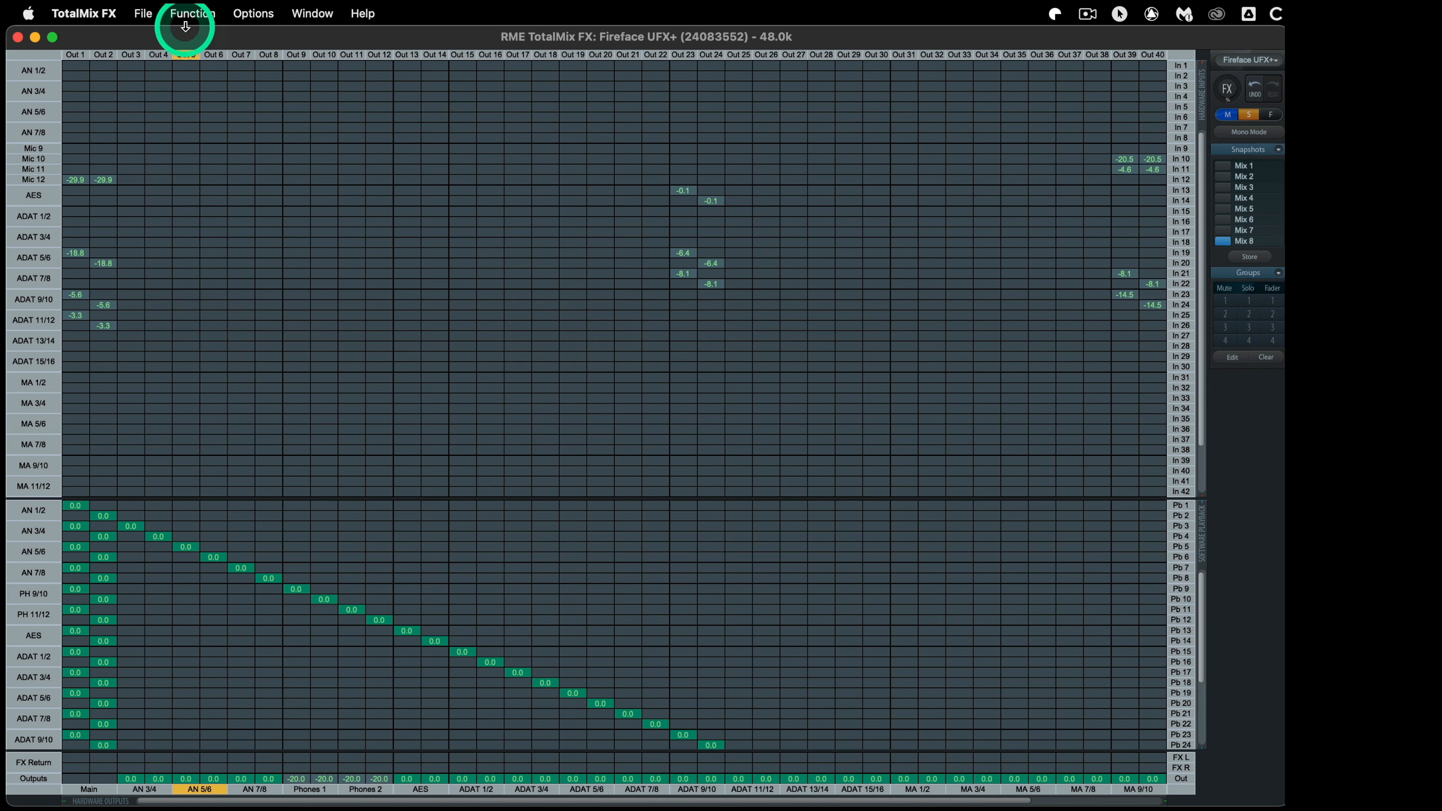
{"action": "left_click", "coordinate": [192, 14]}
{"action": "left_click", "coordinate": [197, 38]}
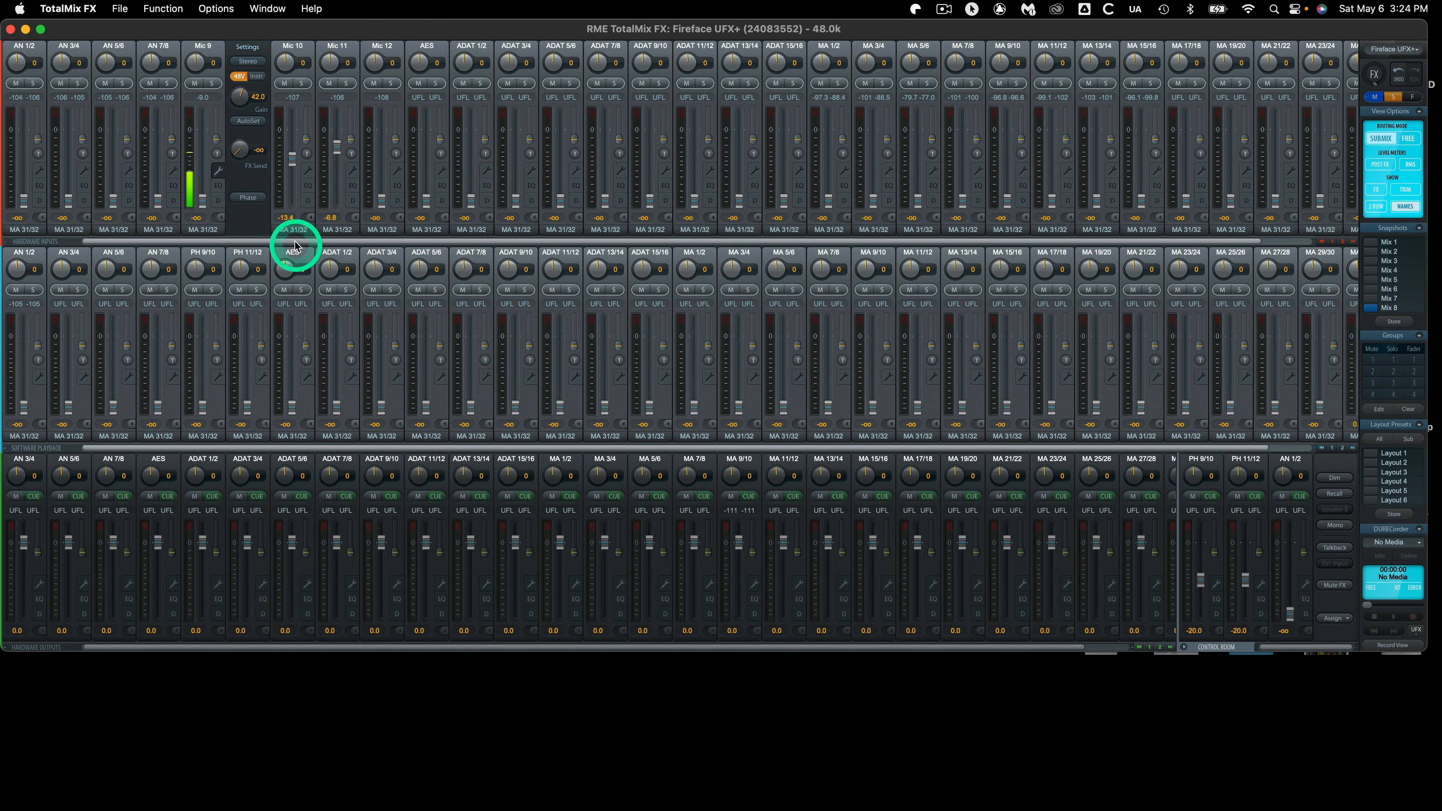
- Compare Mic 10's and Mic 11's crosspoints at MA 9/10 and MA 31/32 in Matrix View, and return to Mixer View
{"action": "left_click", "coordinate": [476, 230]}
{"action": "left_click", "coordinate": [162, 8]}
{"action": "left_click", "coordinate": [163, 48]}
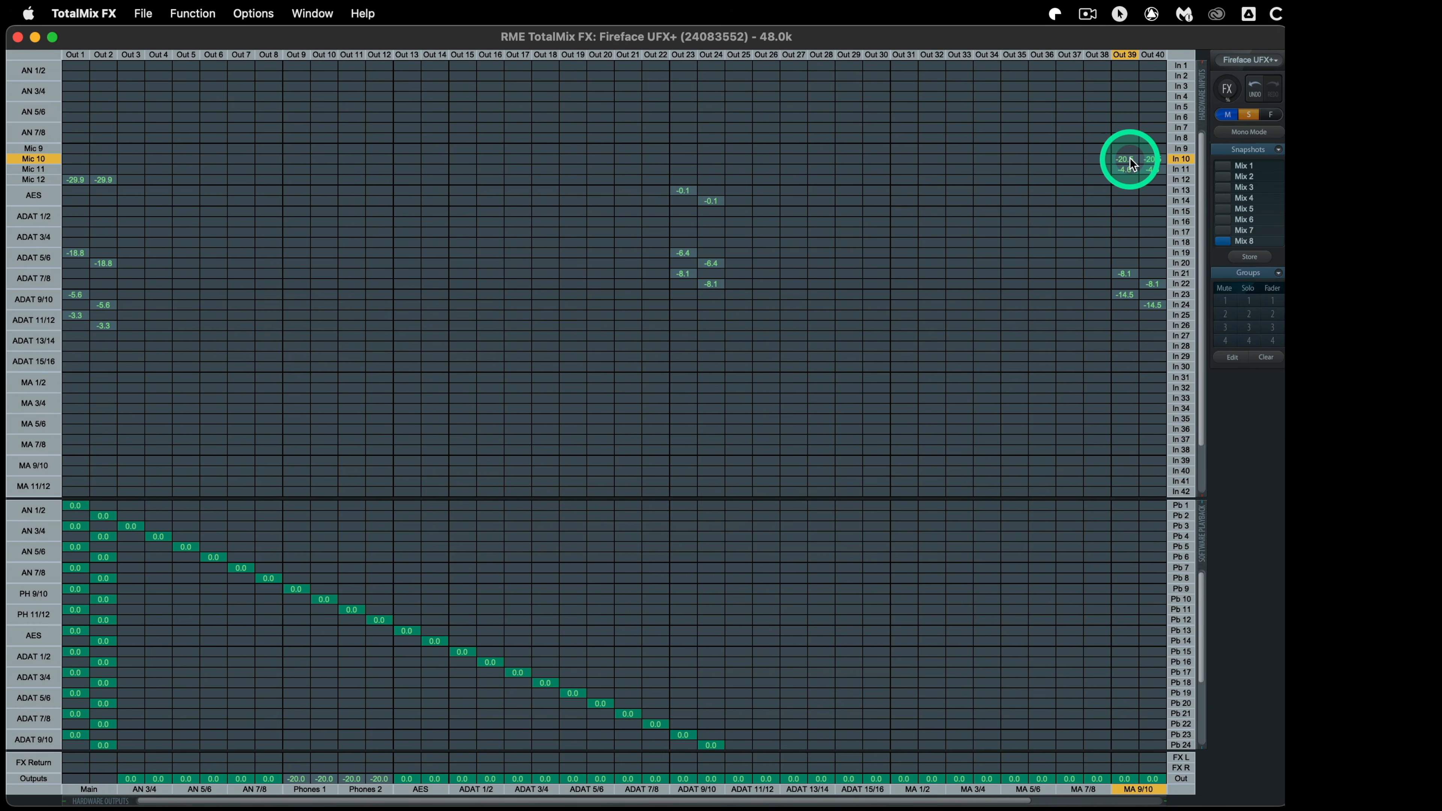
{"action": "left_click_drag", "start_coordinate": [990, 801], "coordinate": [1081, 798]}
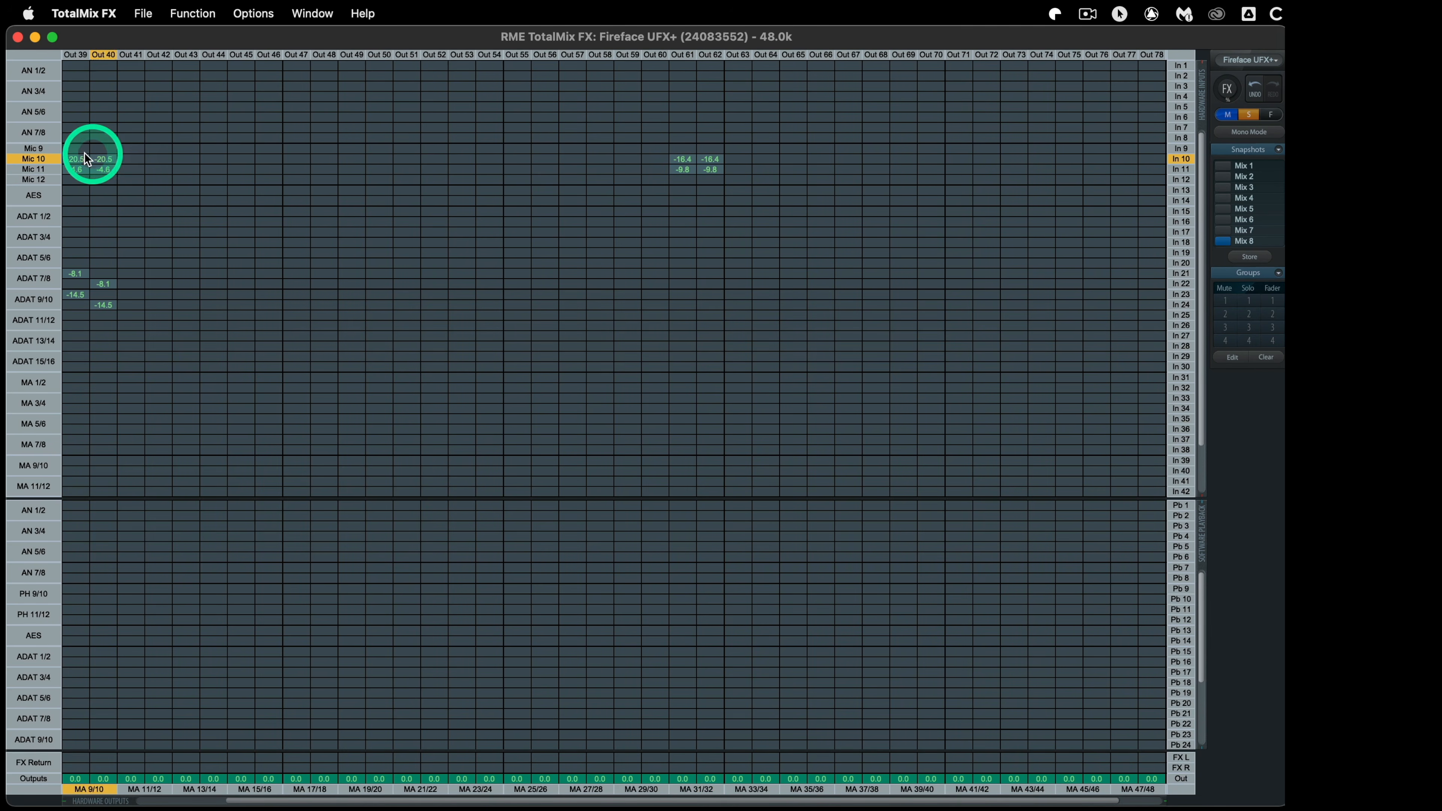
{"action": "left_click_drag", "start_coordinate": [780, 802], "coordinate": [587, 798]}
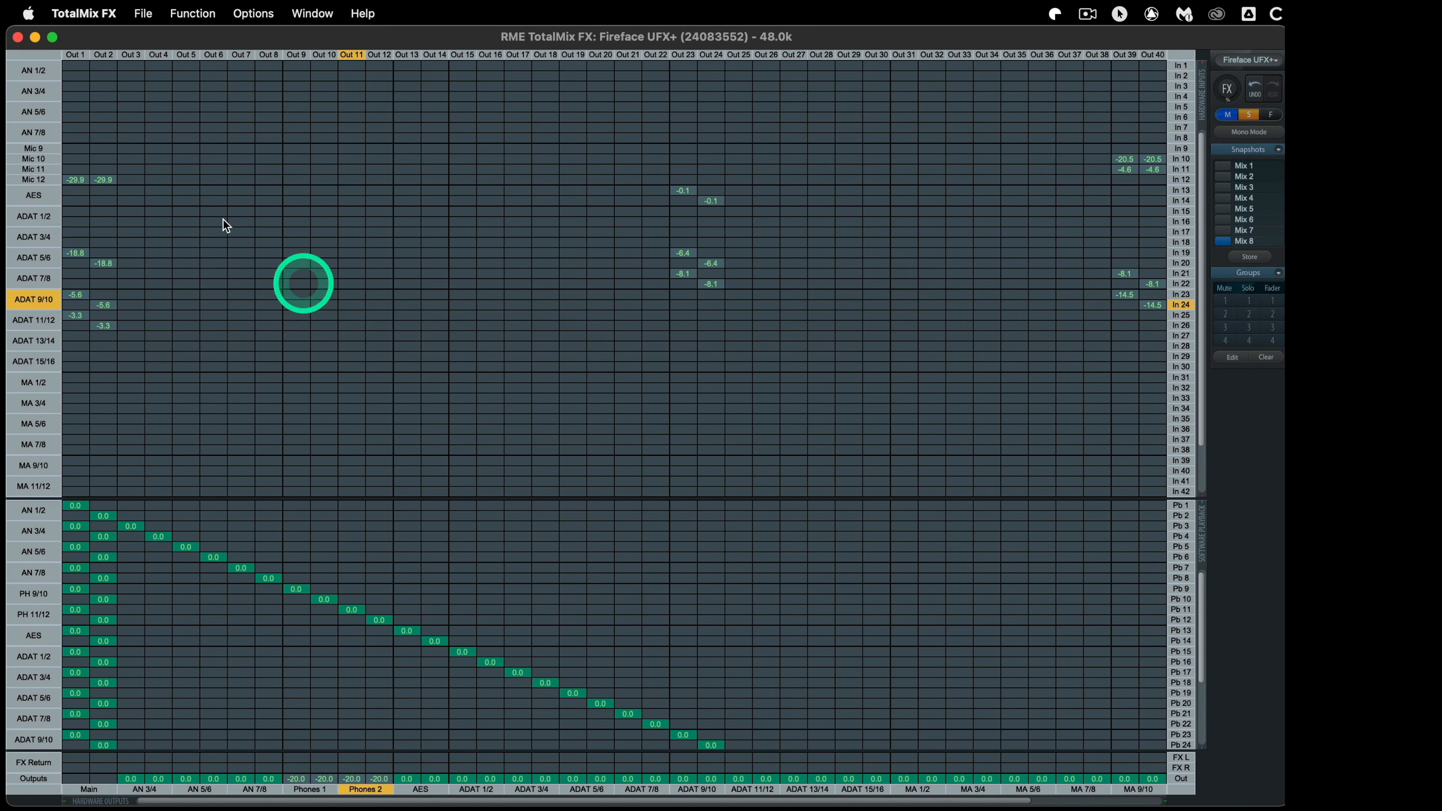
{"action": "left_click", "coordinate": [191, 13]}
{"action": "left_click", "coordinate": [204, 39]}
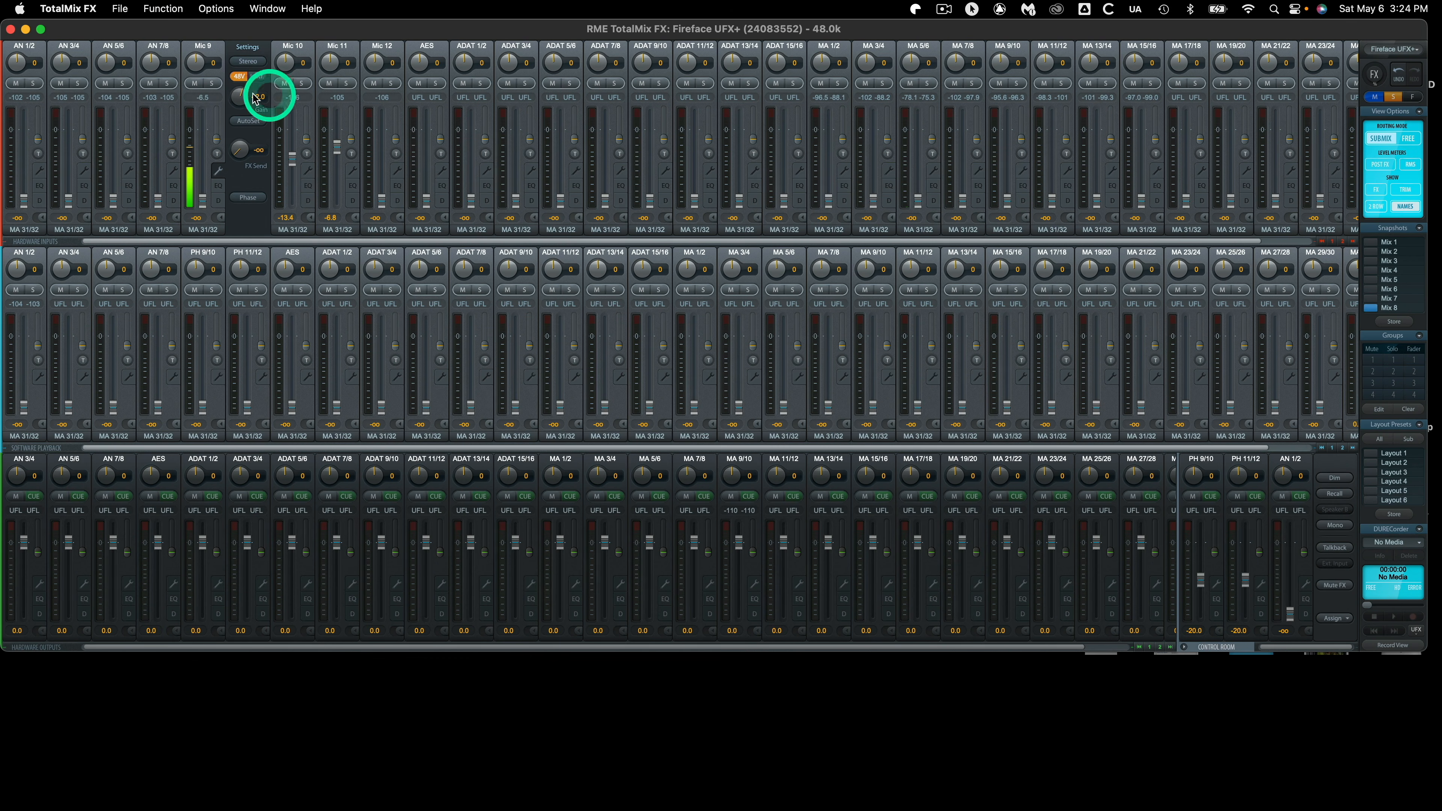
- Look through Mic 10's output destination list for the submixes it is sent to, leaving its routing unchanged
{"action": "left_click", "coordinate": [299, 233]}
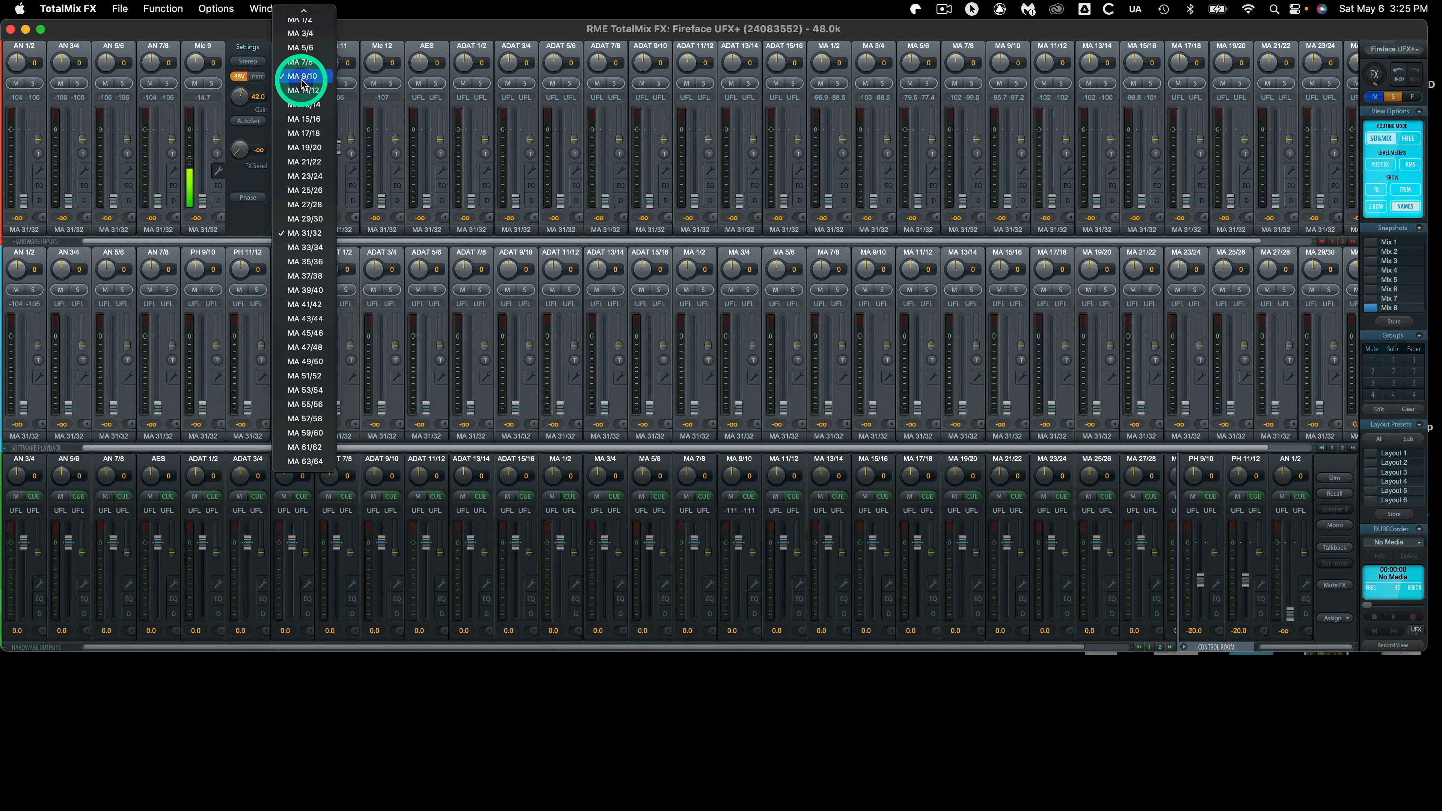
{"action": "scroll", "coordinate": [305, 83], "scroll_direction": "up", "scroll_amount": 5}
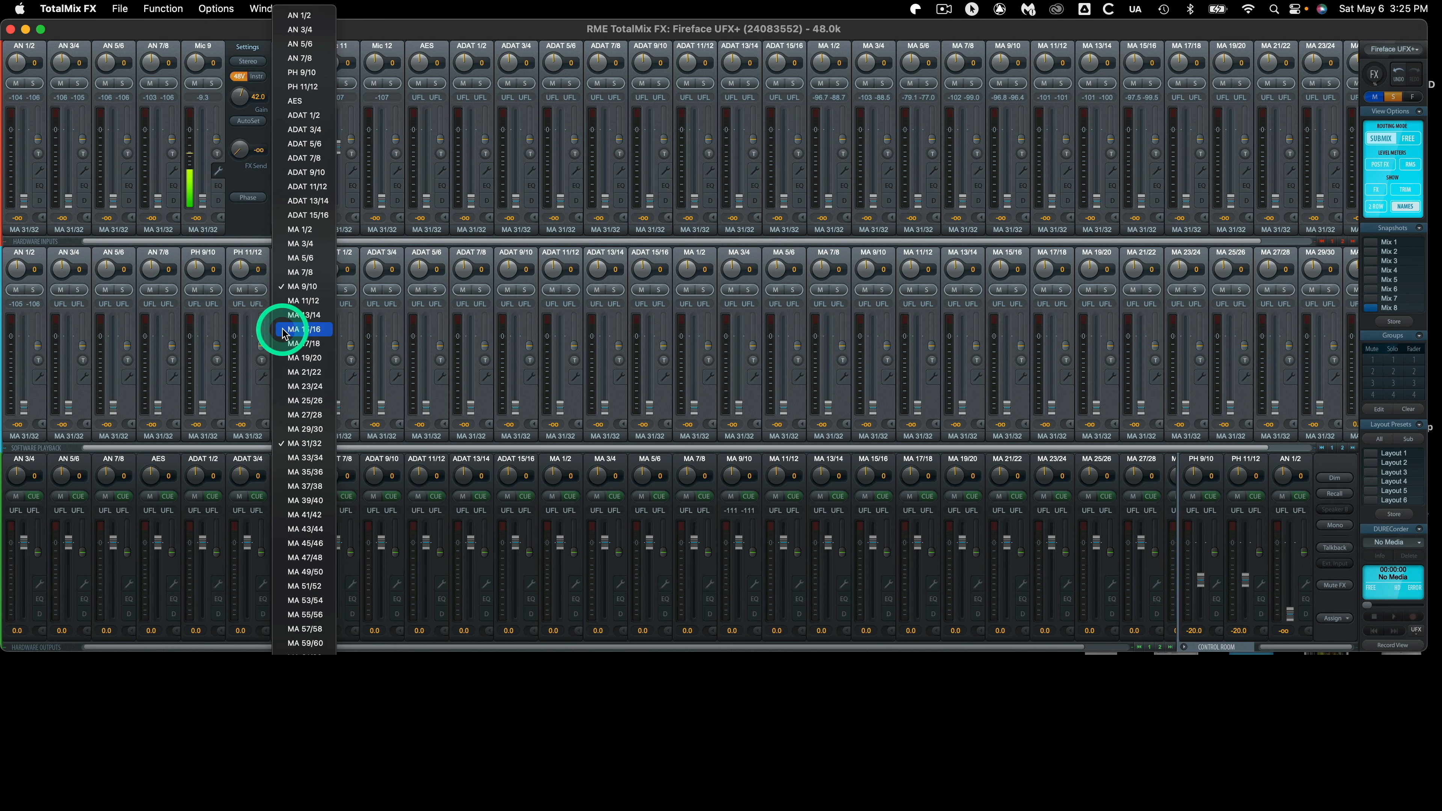
{"action": "left_click", "coordinate": [384, 237]}
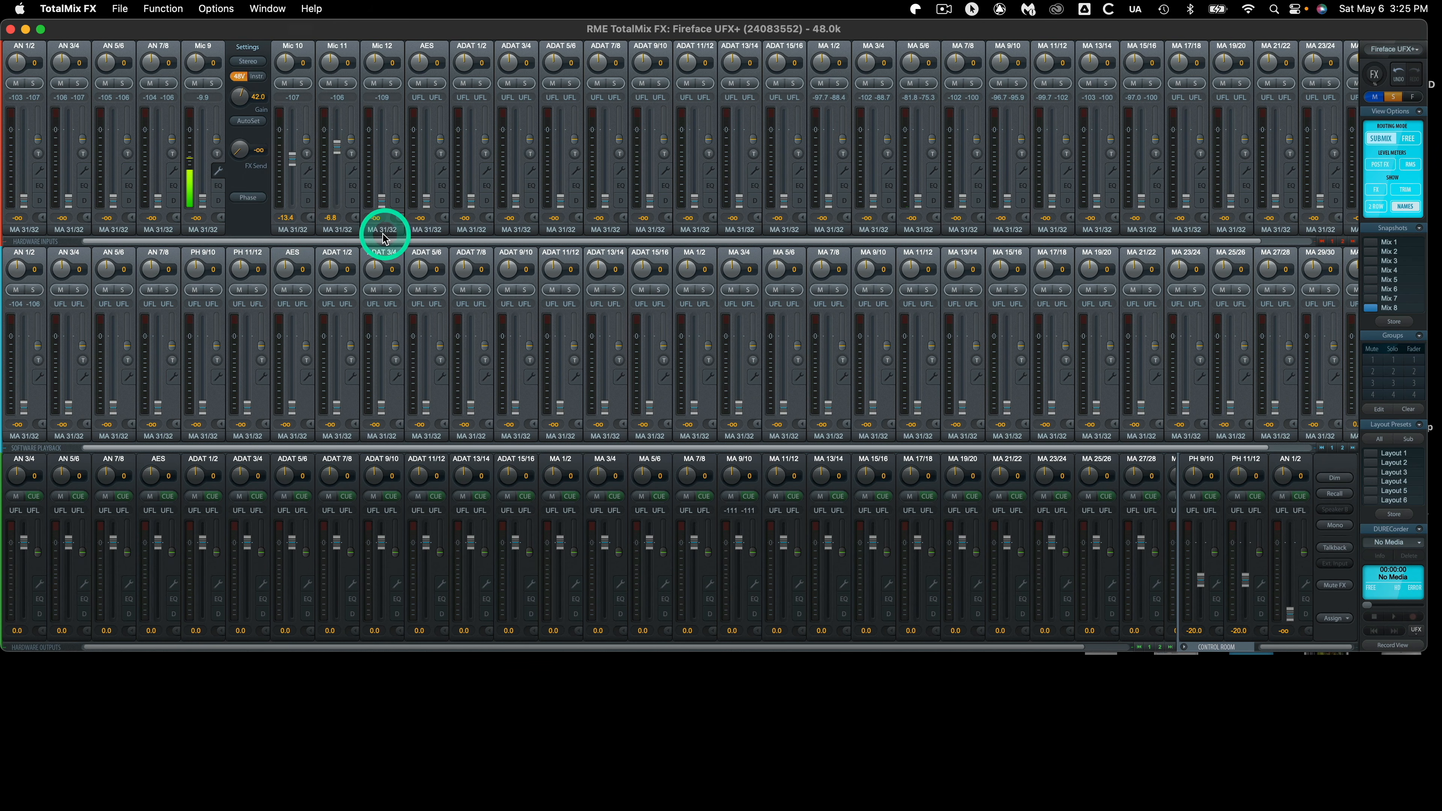
- Clear the input mix of Mic 10 and check its output destination list for remaining assignments
{"action": "right_click", "coordinate": [302, 235]}
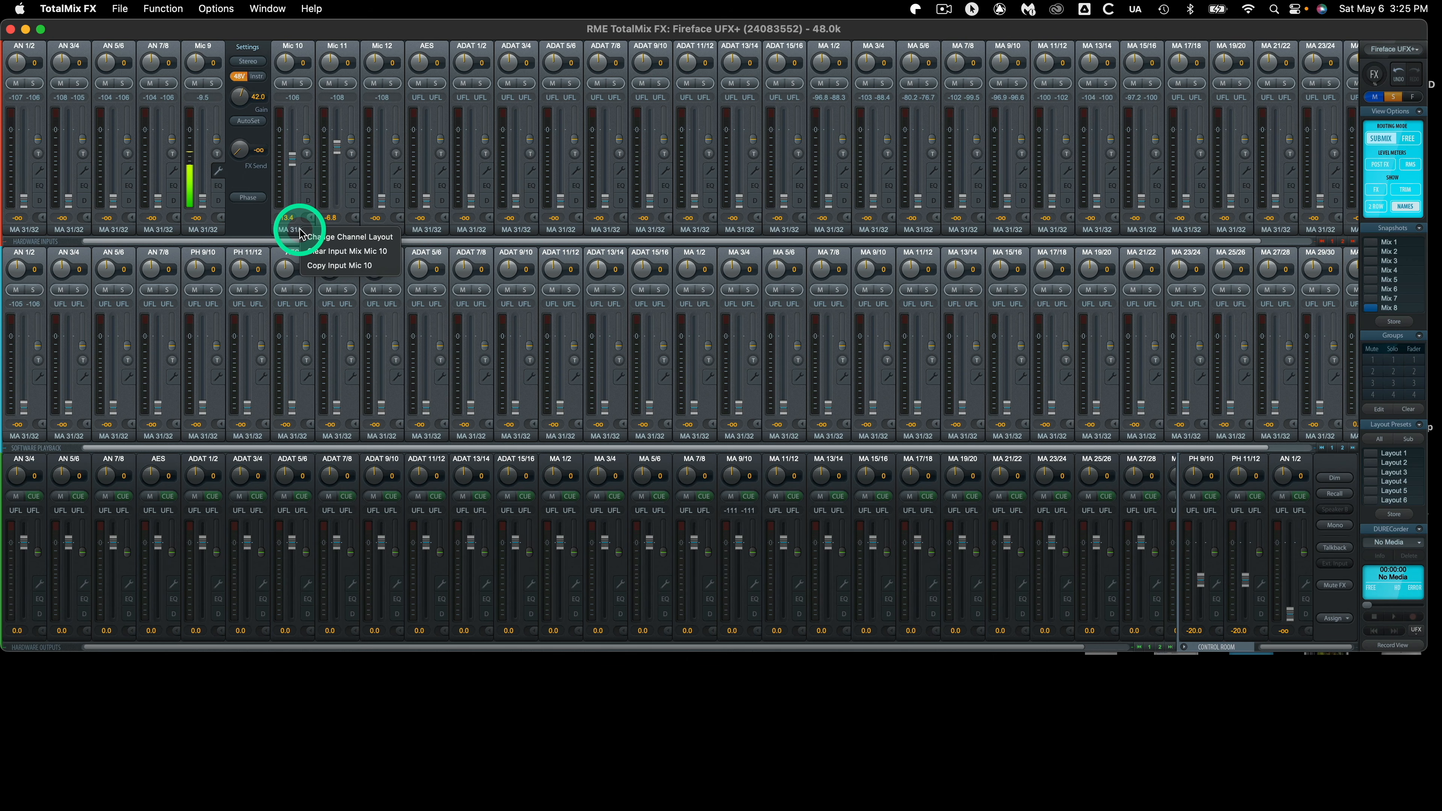
{"action": "left_click", "coordinate": [368, 255]}
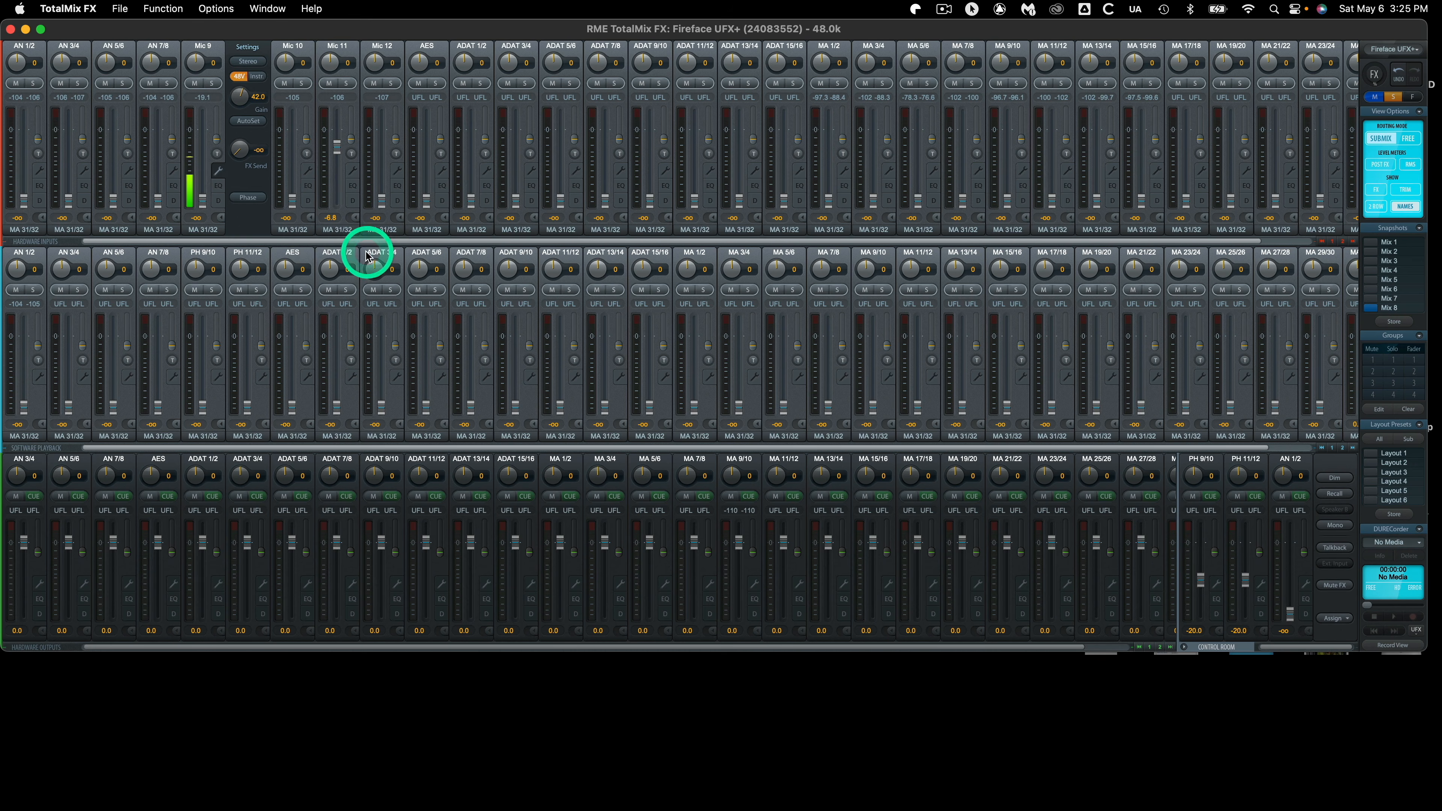
{"action": "left_click", "coordinate": [306, 232]}
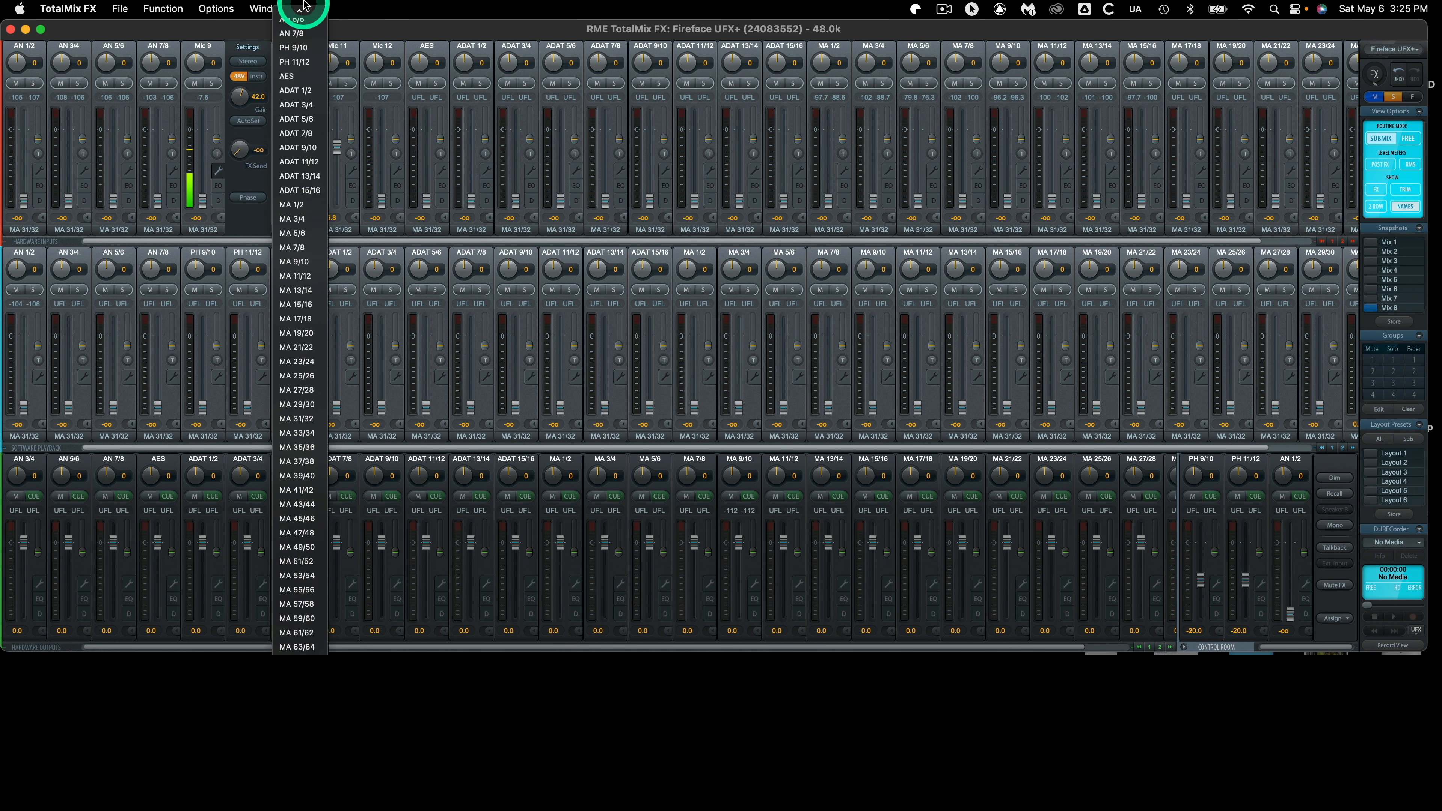
- In Matrix View, remove the ADAT 7/8, ADAT 5/6 and AES input crosspoints from the ADAT 9/10 output
{"action": "left_click", "coordinate": [383, 242]}
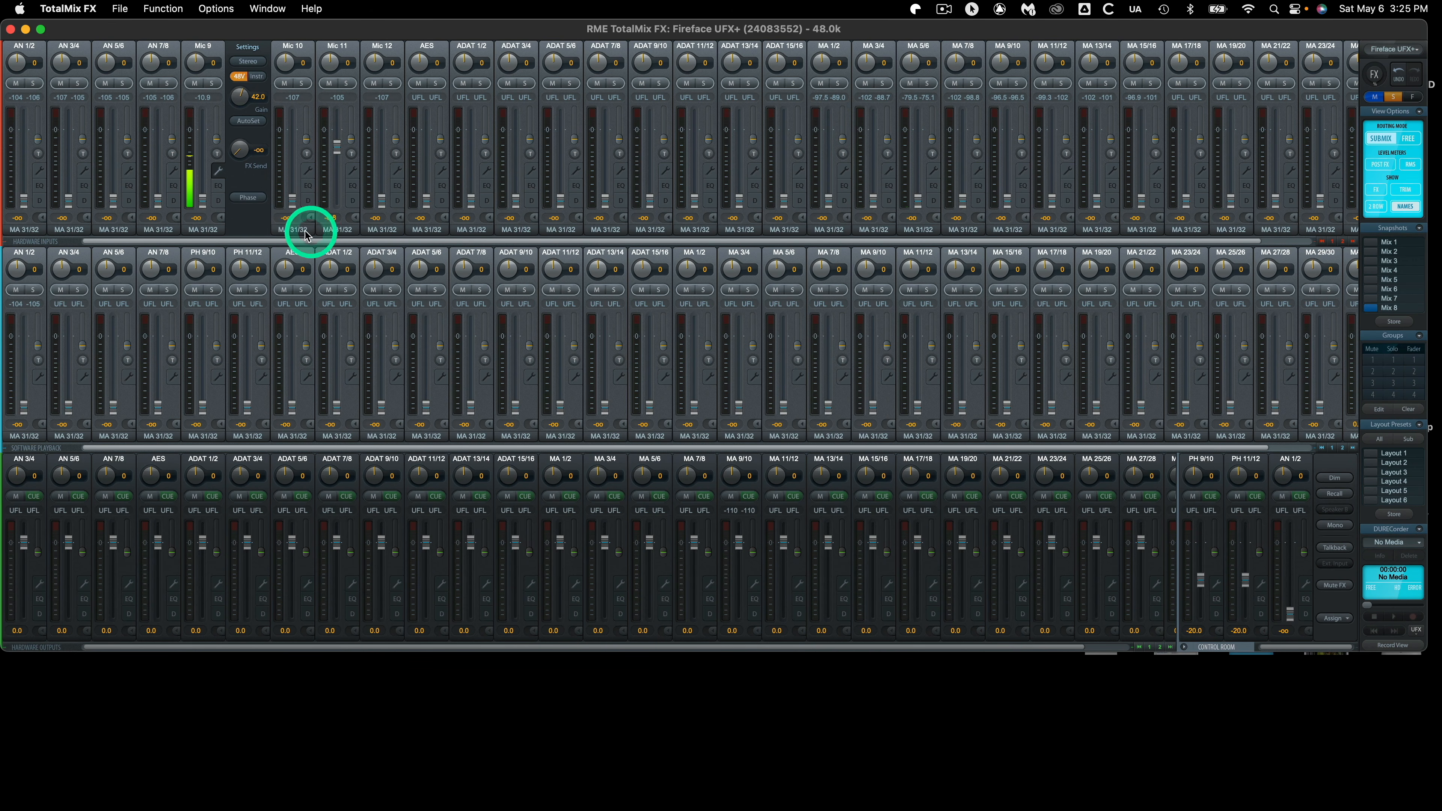
{"action": "left_click", "coordinate": [162, 9]}
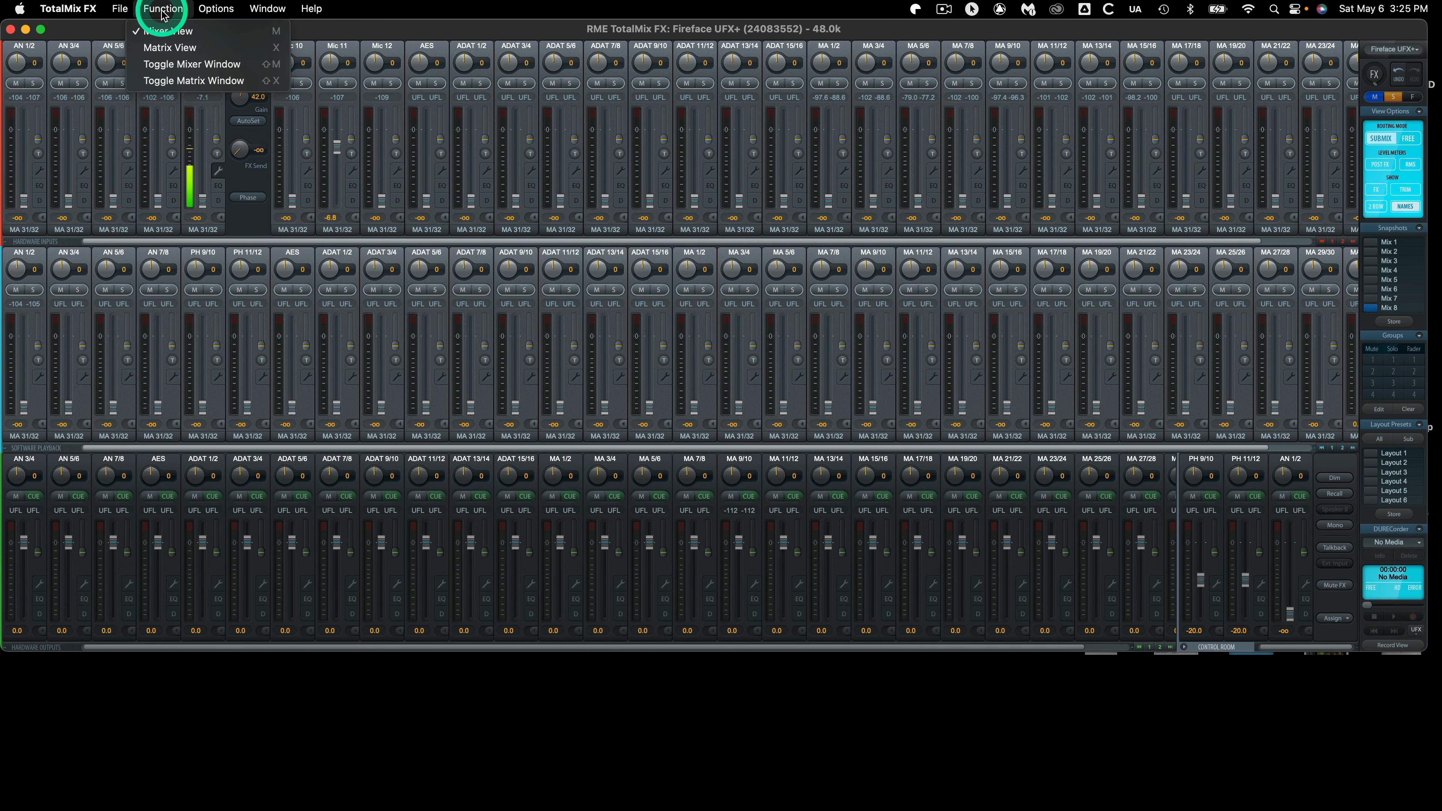
{"action": "left_click", "coordinate": [168, 48]}
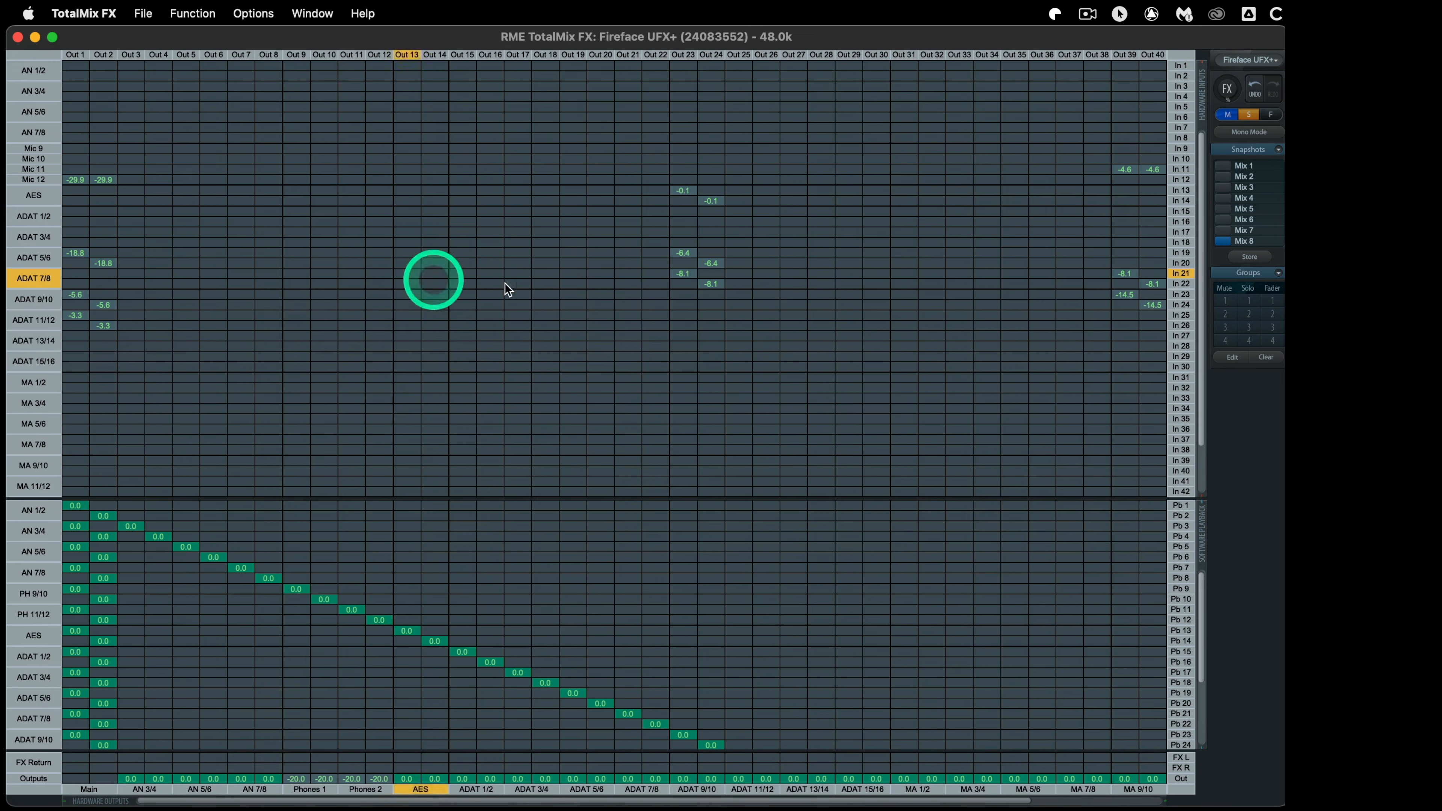
{"action": "left_click", "coordinate": [684, 274]}
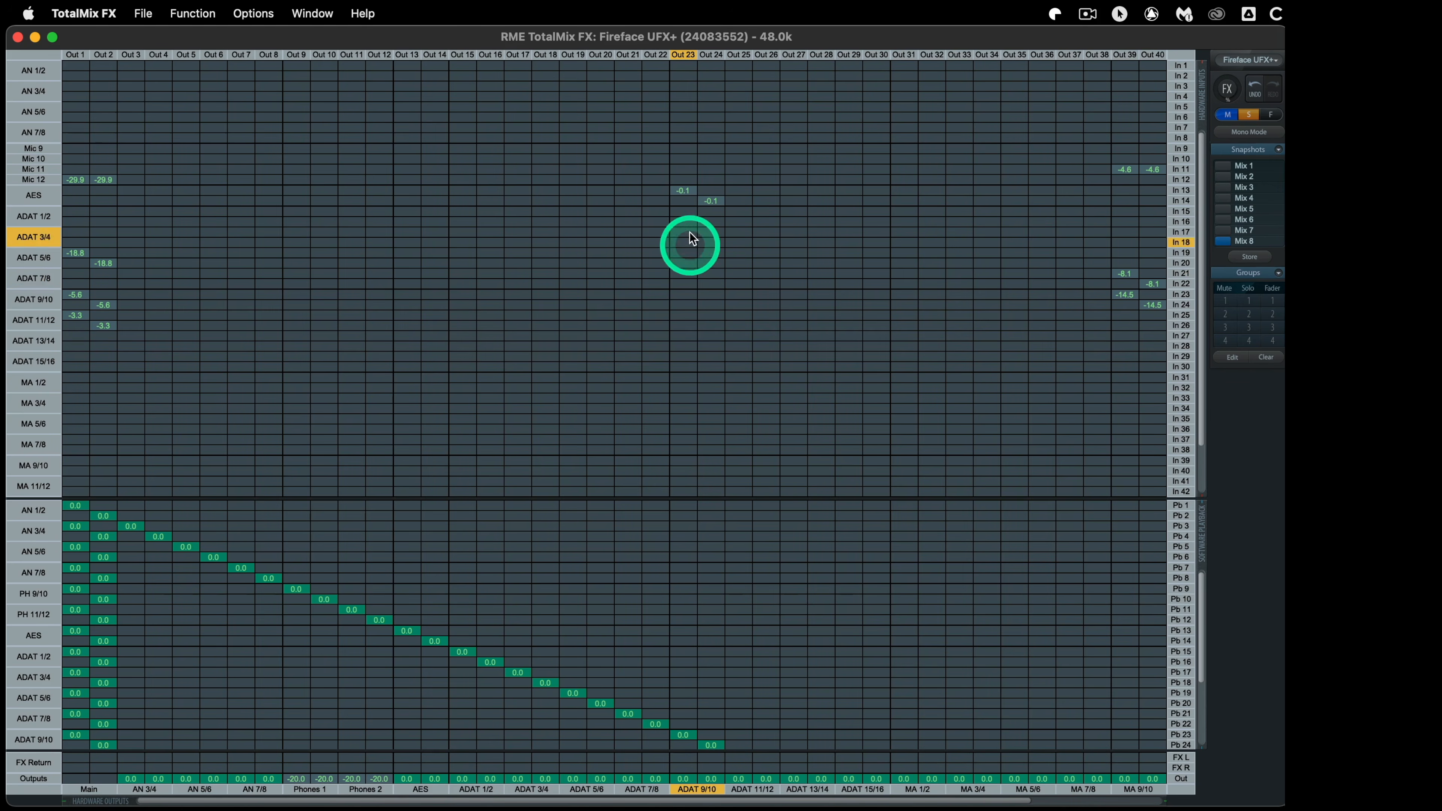
{"action": "left_click", "coordinate": [689, 196]}
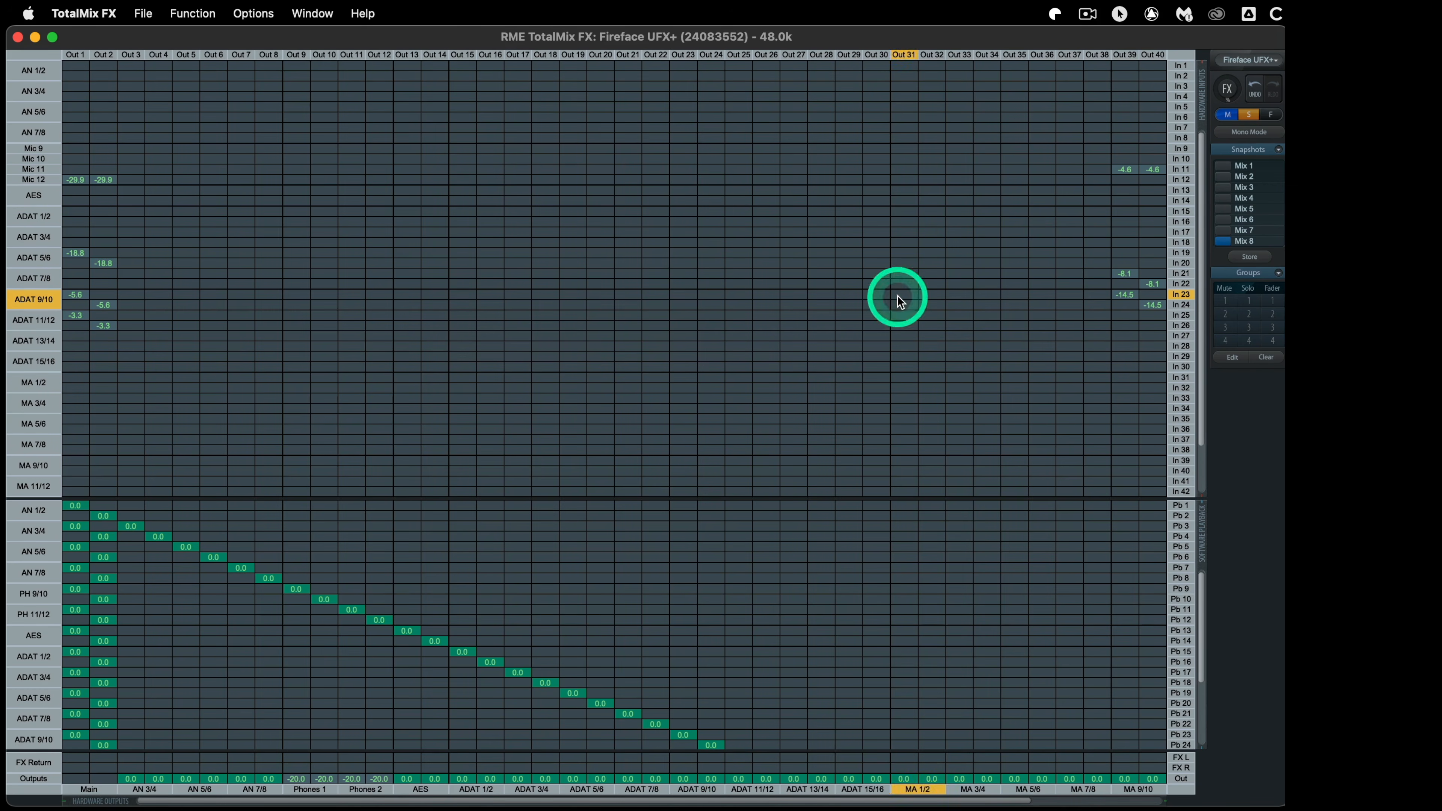
- Remove all remaining input crosspoints from the MA 9/10 and Main outputs, keeping the software playback routing
{"action": "left_click", "coordinate": [1125, 301]}
{"action": "left_click", "coordinate": [1126, 276]}
{"action": "left_click", "coordinate": [1131, 180]}
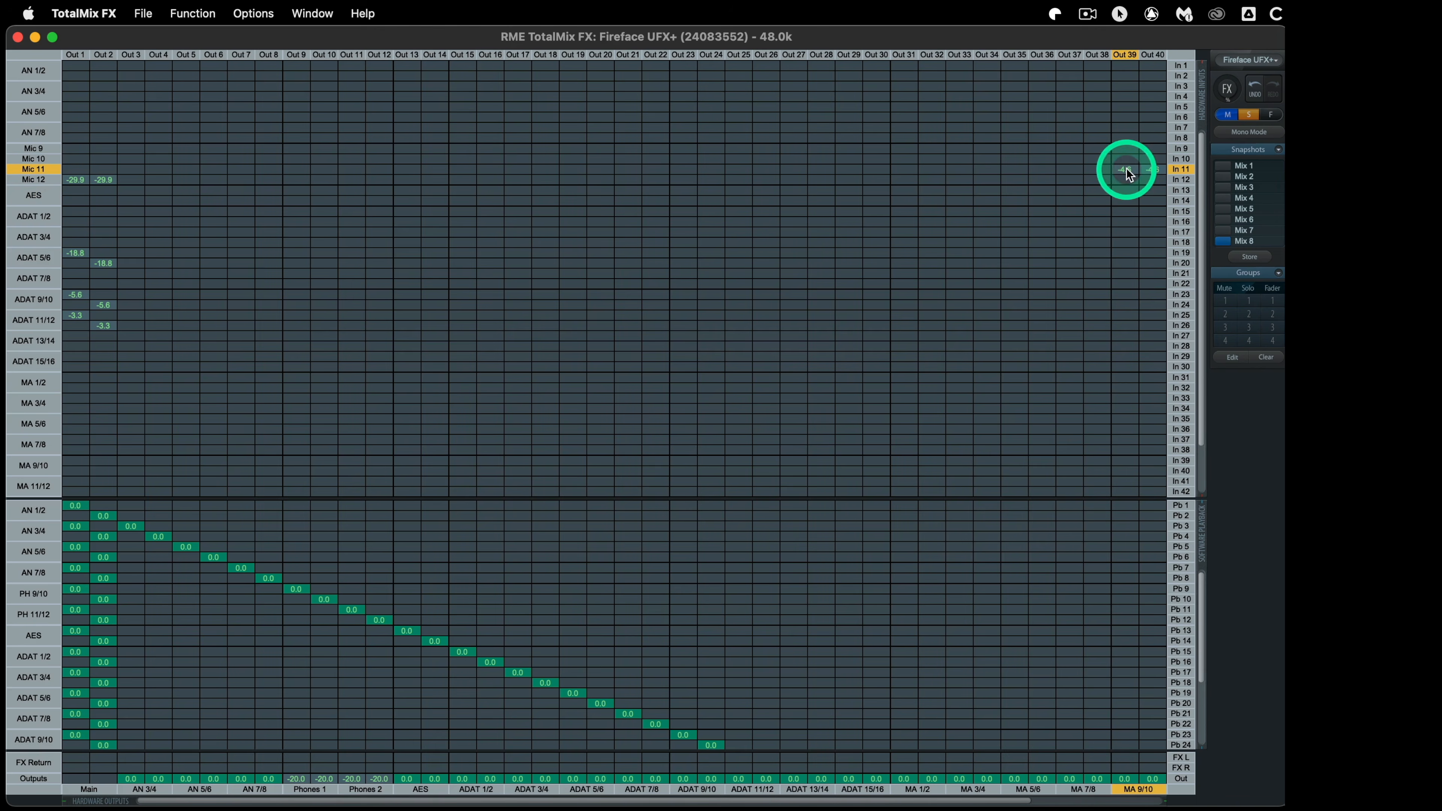
{"action": "left_click", "coordinate": [76, 312]}
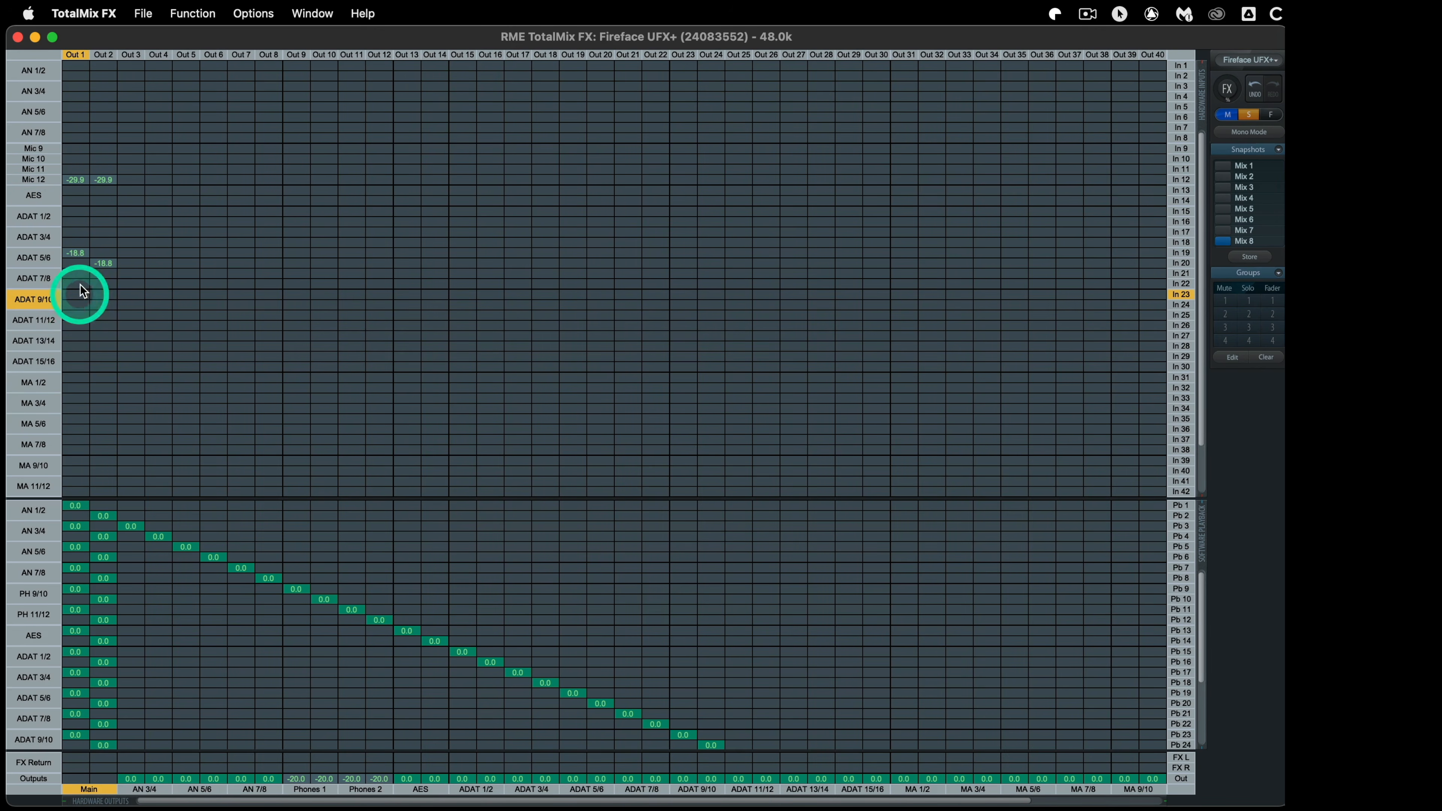
{"action": "left_click", "coordinate": [80, 180]}
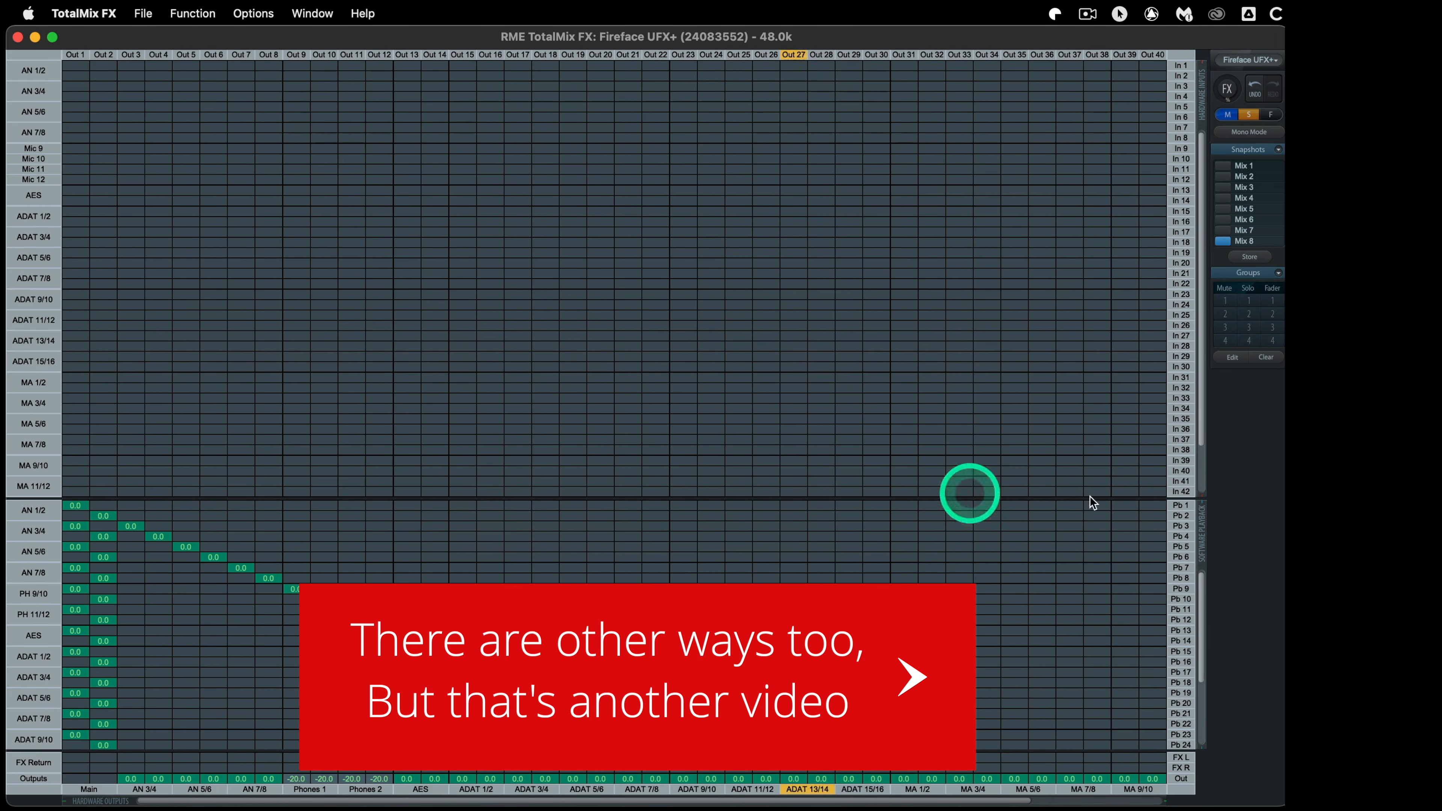
- Examine the rest of the matrix, out to the last outputs and MADI inputs, for leftover routings, and return to Mixer View
{"action": "left_click_drag", "start_coordinate": [925, 800], "coordinate": [1040, 802]}
{"action": "left_click", "coordinate": [463, 166]}
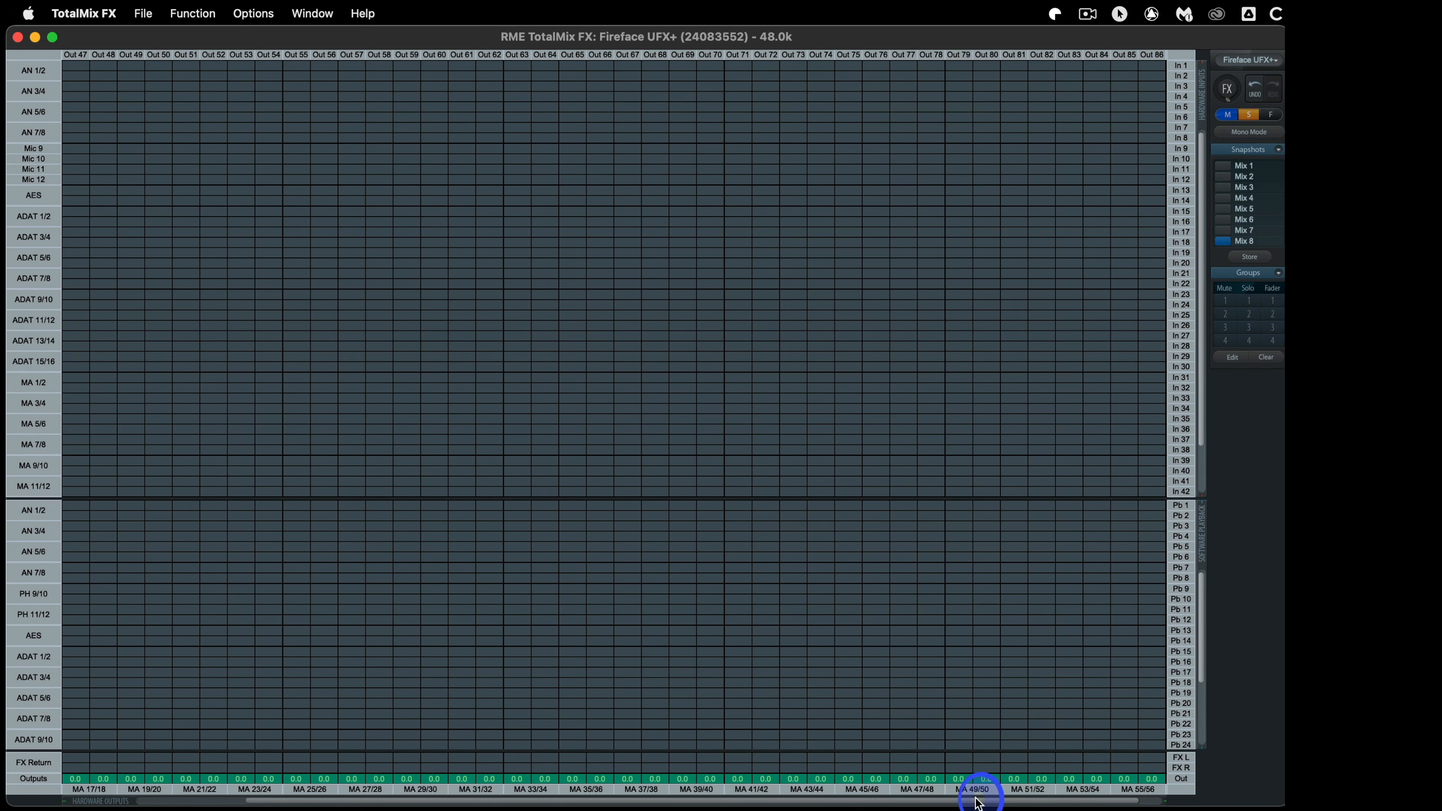
{"action": "left_click_drag", "start_coordinate": [1000, 804], "coordinate": [1083, 806]}
{"action": "left_click_drag", "start_coordinate": [1199, 371], "coordinate": [1196, 422]}
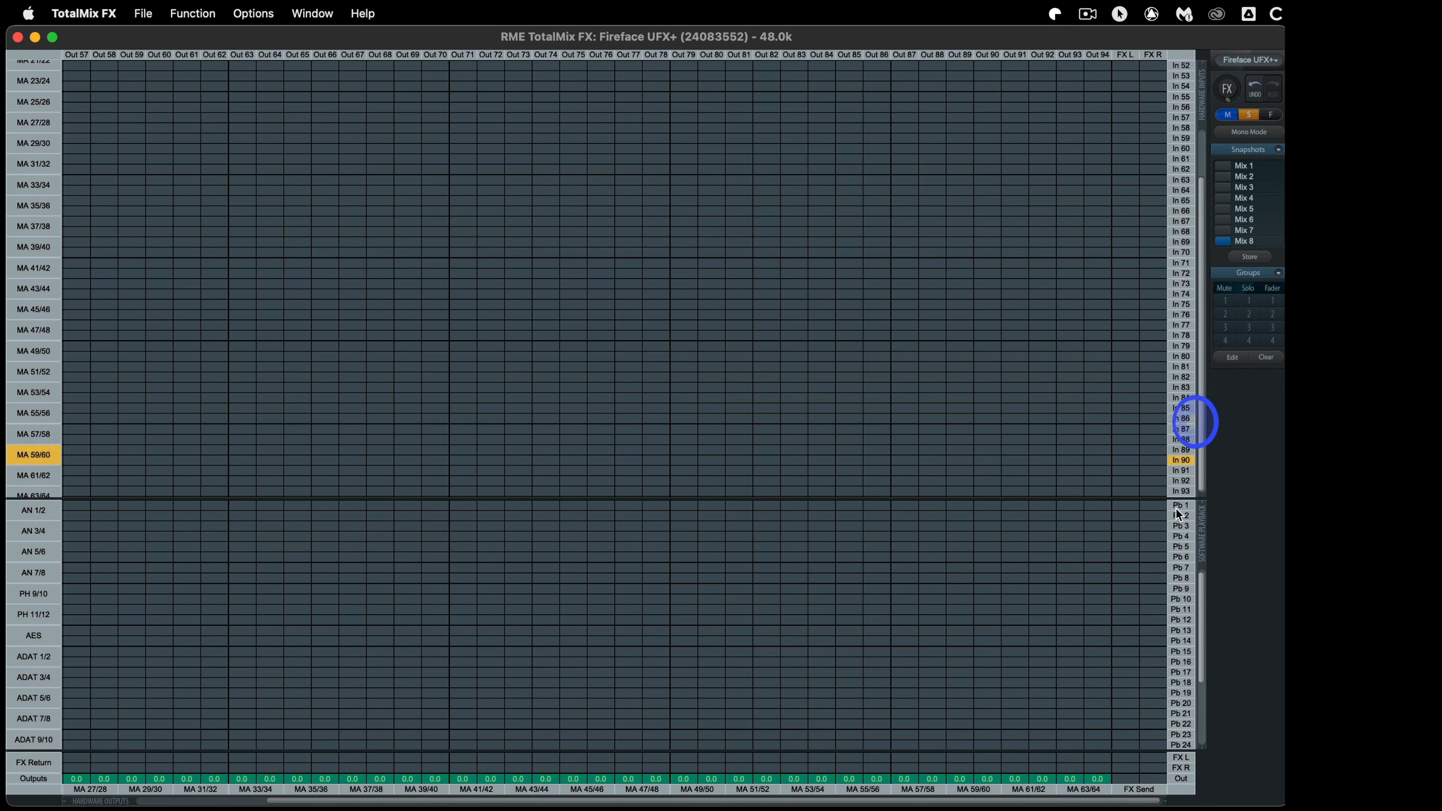
{"action": "left_click_drag", "start_coordinate": [1016, 802], "coordinate": [702, 801]}
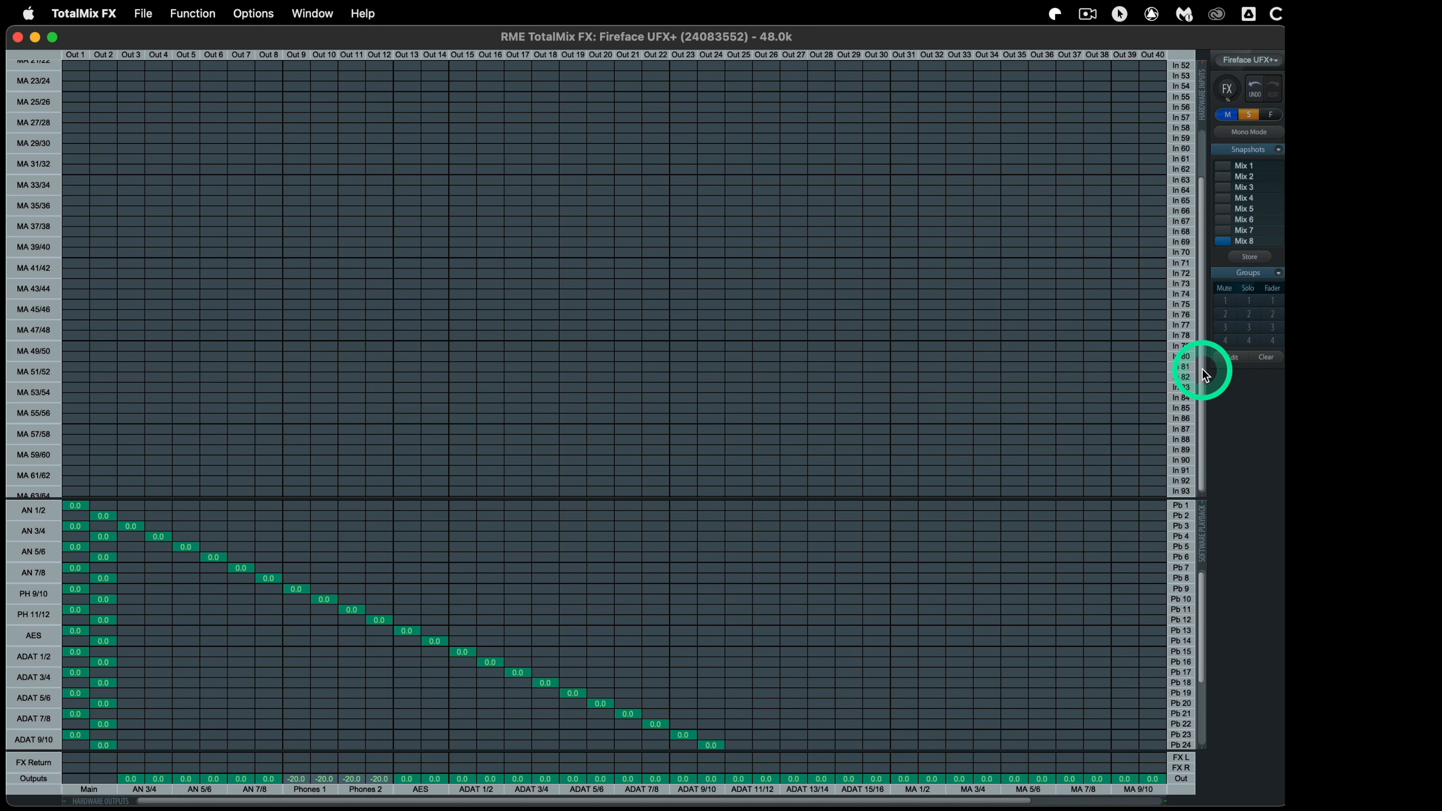
{"action": "left_click_drag", "start_coordinate": [1202, 370], "coordinate": [1213, 270]}
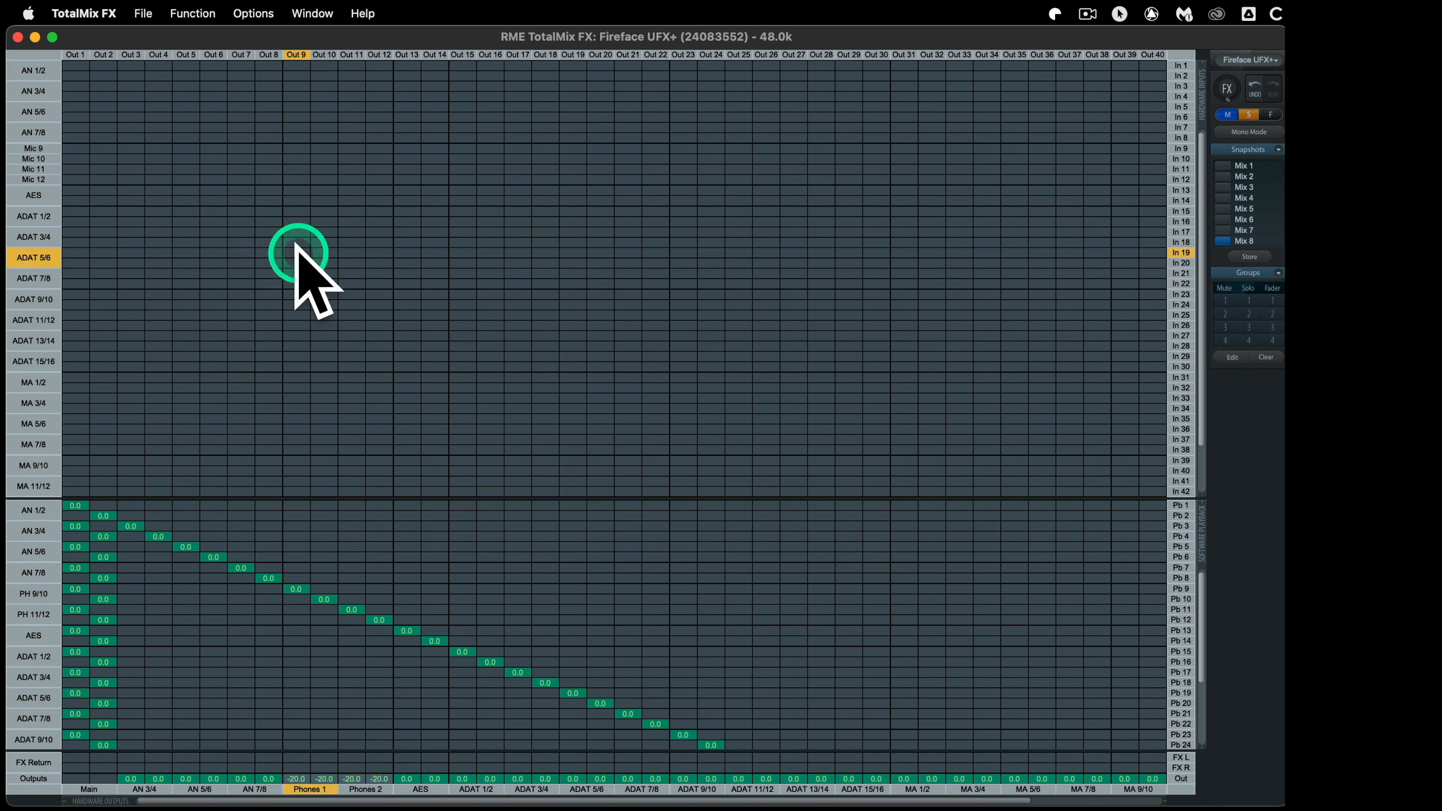
{"action": "left_click", "coordinate": [192, 13]}
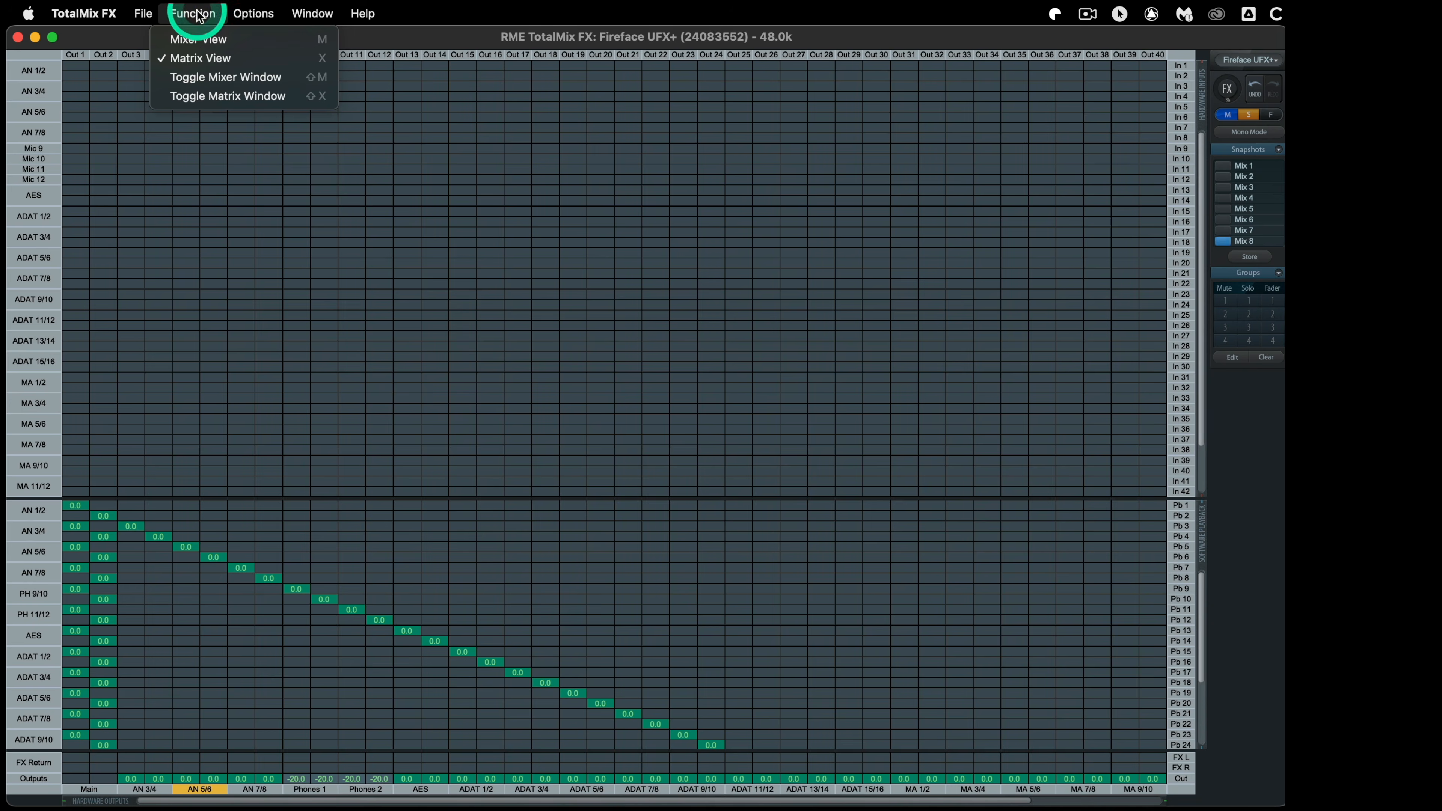
{"action": "left_click", "coordinate": [194, 35]}
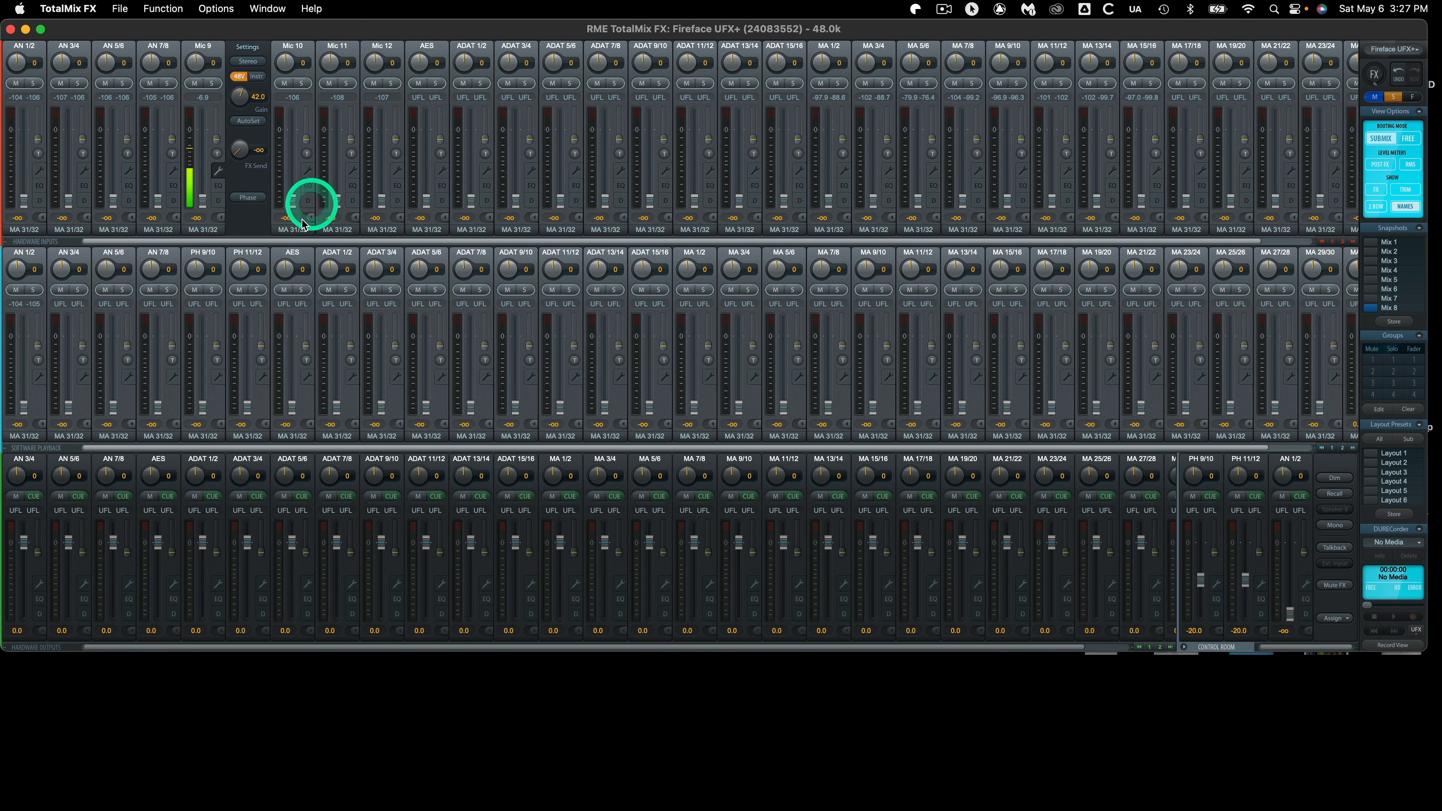
- Choose AN 3/4 as Mic 9's output destination to bring up that submix
{"action": "left_click_drag", "start_coordinate": [399, 241], "coordinate": [386, 240]}
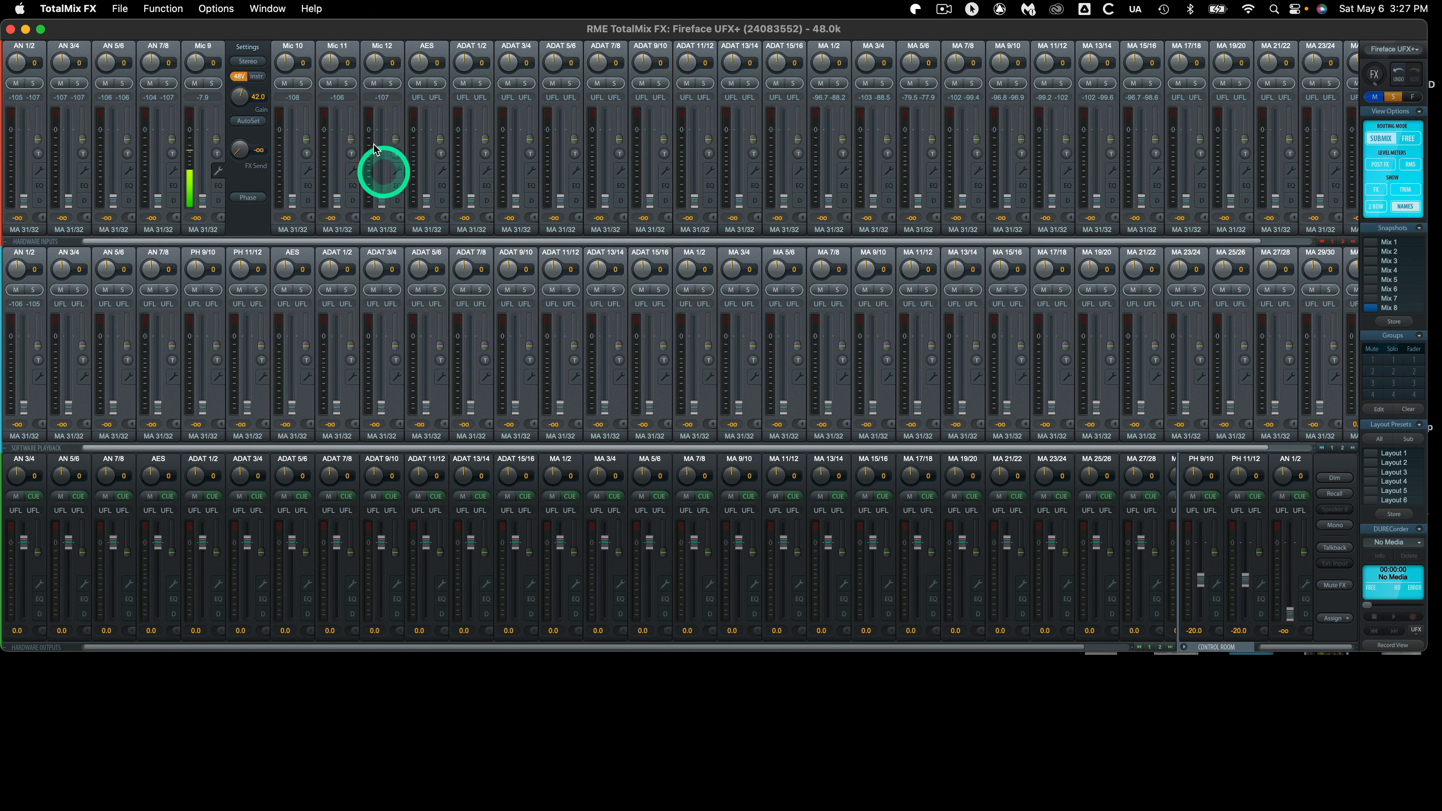
{"action": "left_click", "coordinate": [209, 233]}
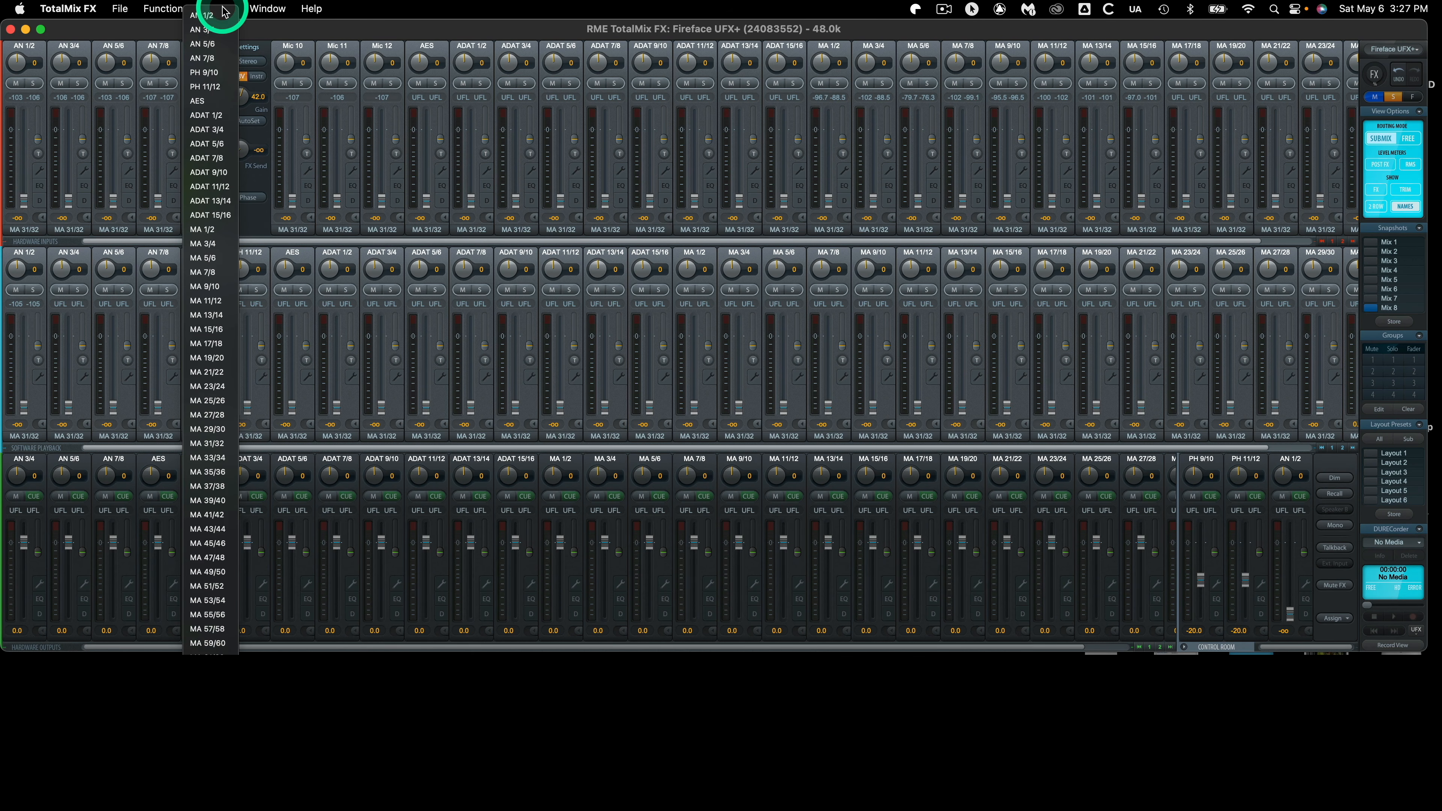
{"action": "left_click", "coordinate": [217, 33]}
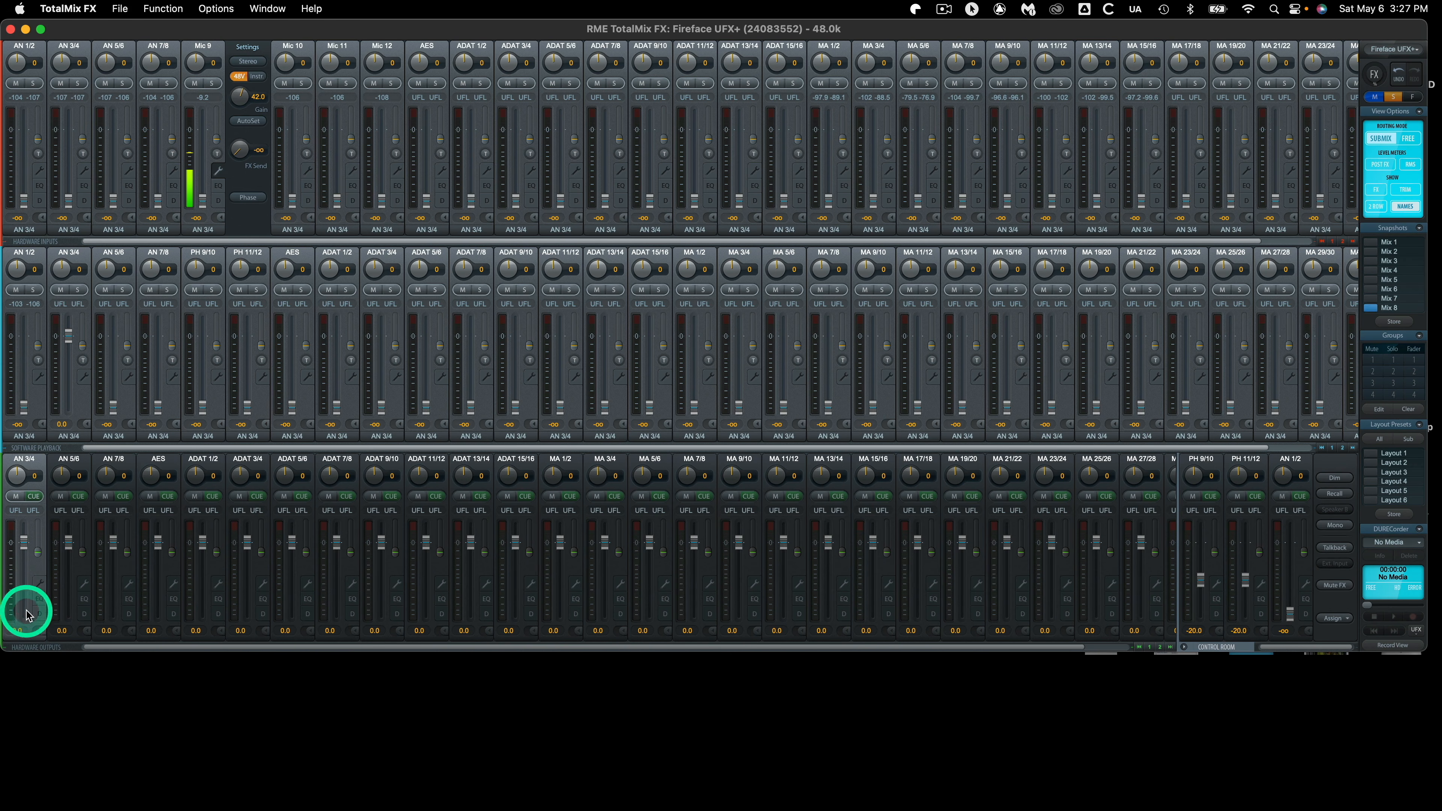
- Split the AN 3/4 hardware output into two mono channels and check Mic 9's destination list for AN 3 and AN 4
{"action": "left_click", "coordinate": [39, 585]}
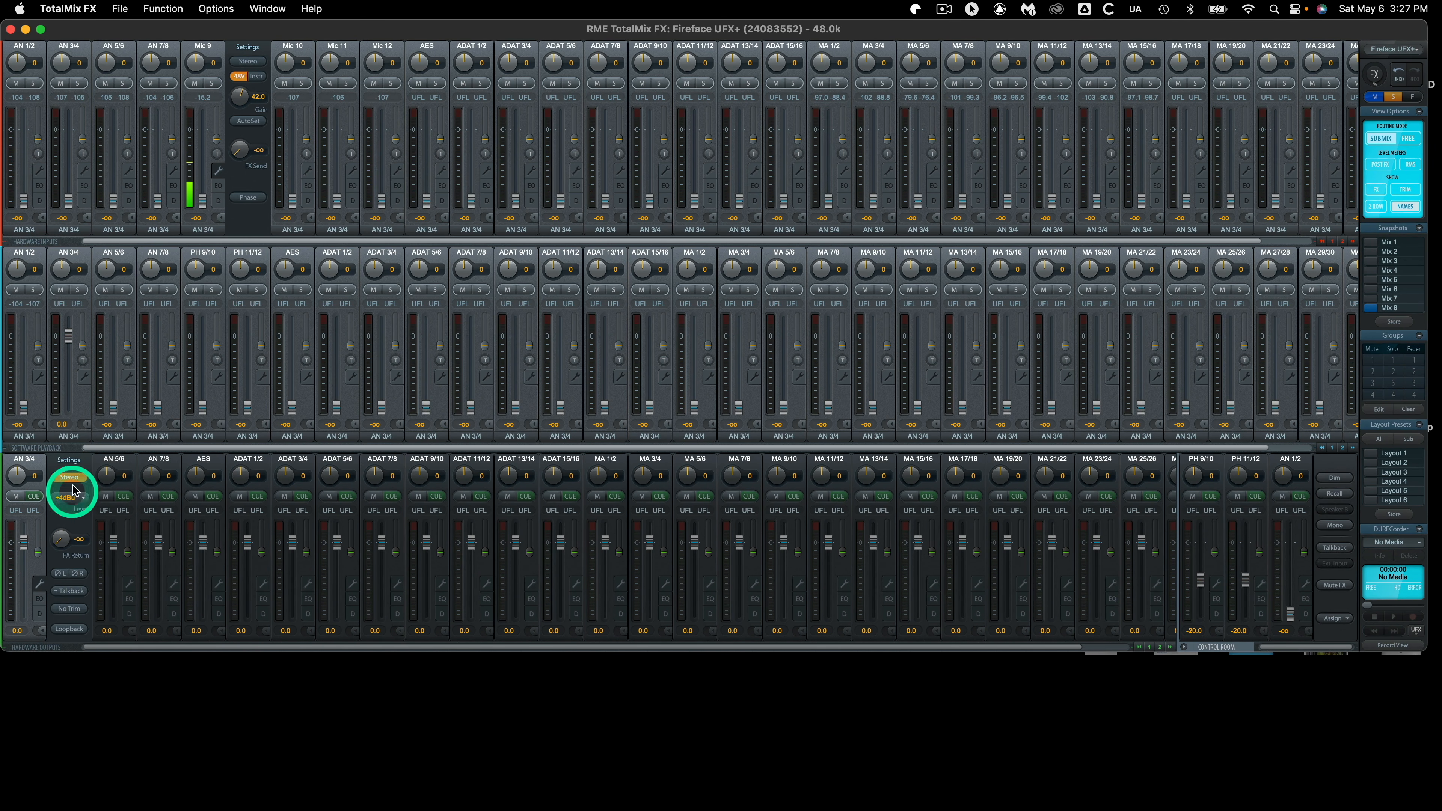
{"action": "left_click", "coordinate": [69, 478]}
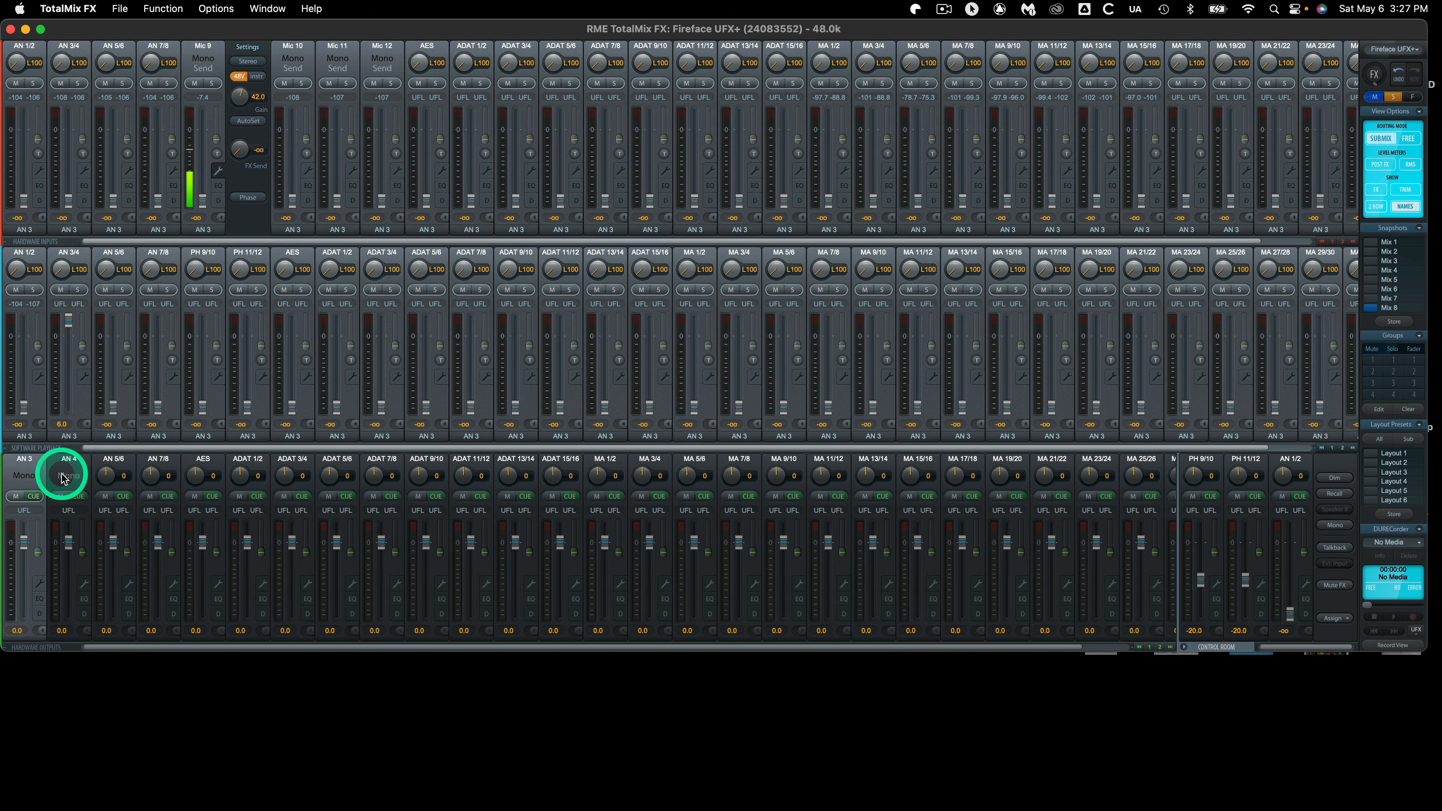
{"action": "left_click", "coordinate": [200, 229]}
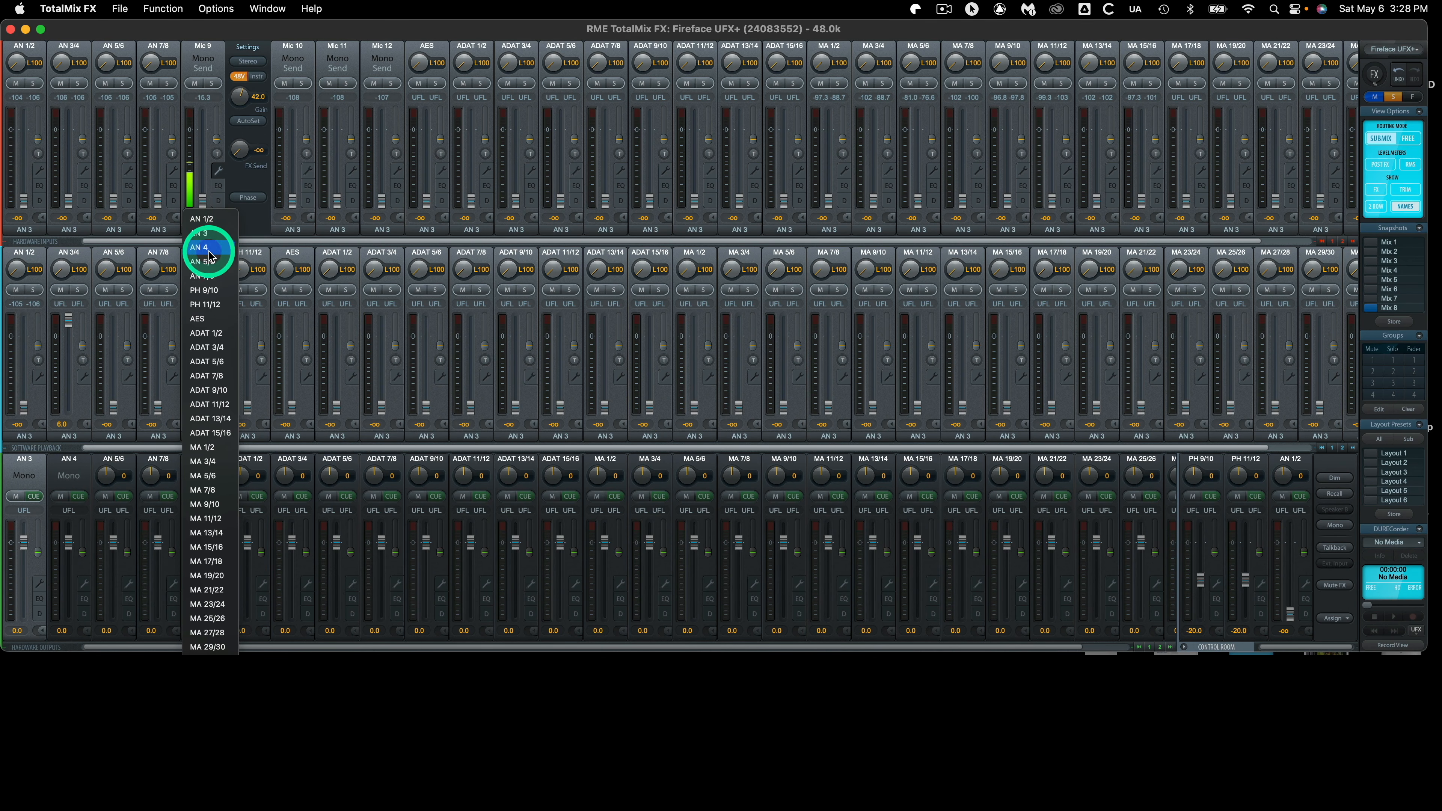
{"action": "left_click", "coordinate": [21, 478]}
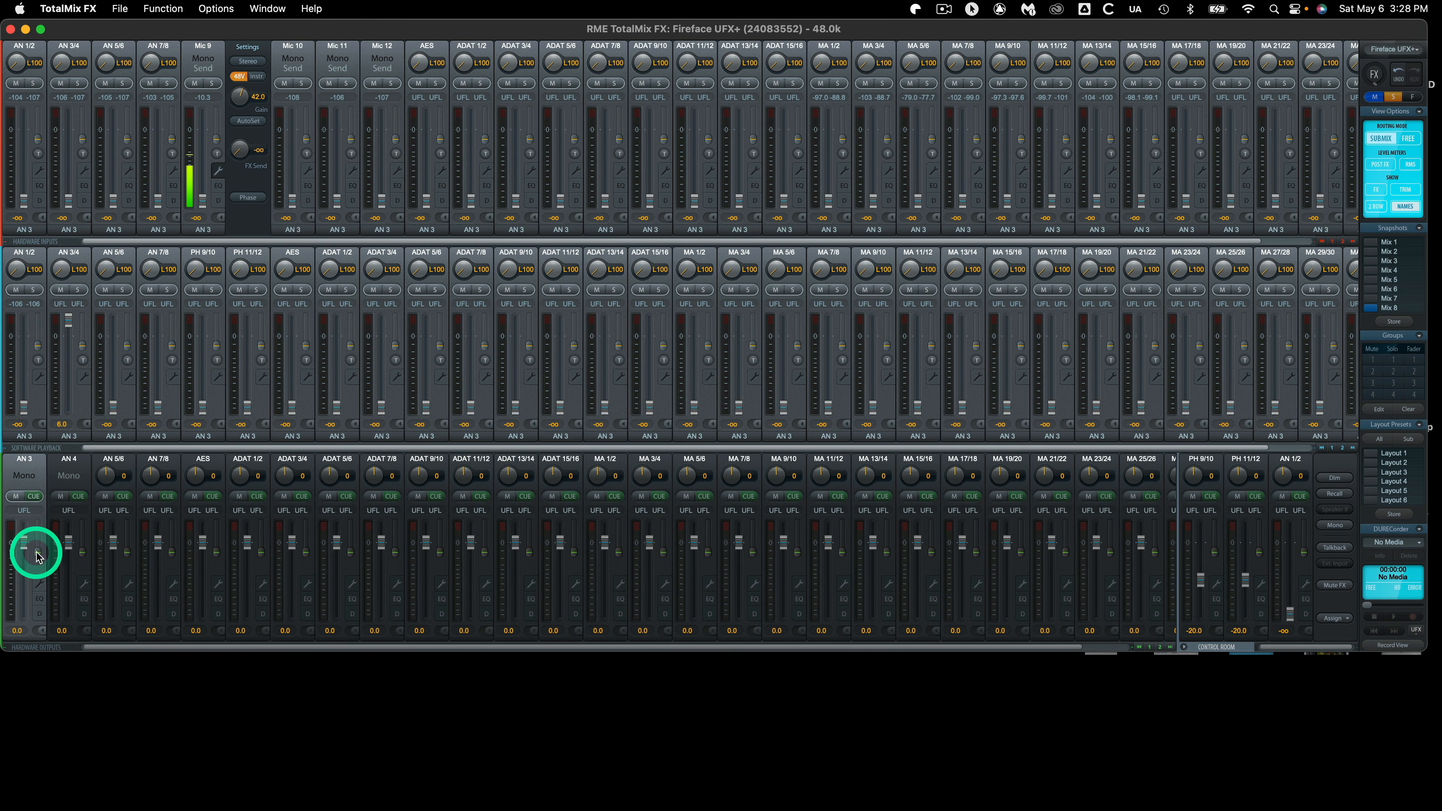
- Rejoin AN 3 and AN 4 as a stereo hardware output, and split the pair into mono channels again
{"action": "left_click", "coordinate": [41, 587]}
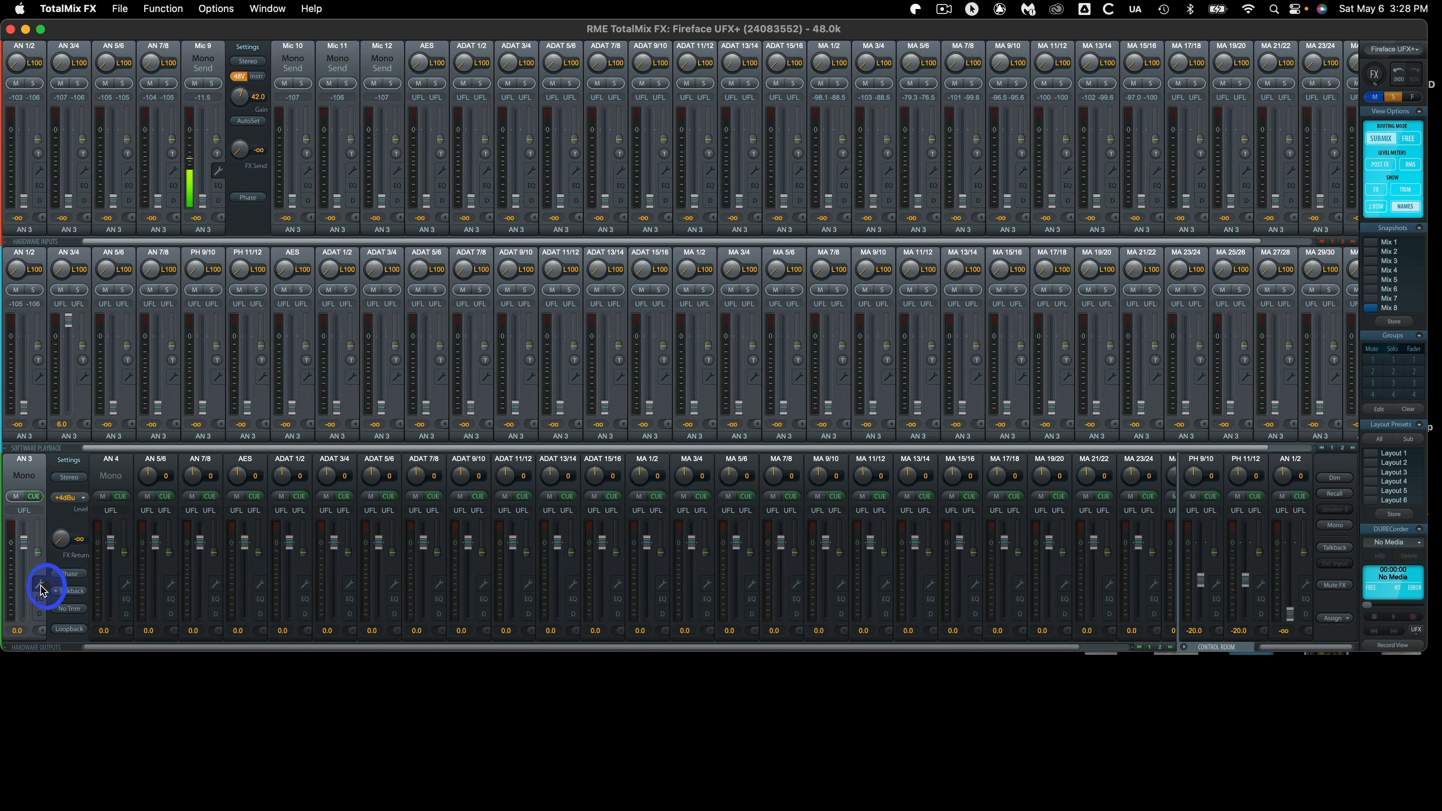
{"action": "left_click", "coordinate": [71, 479]}
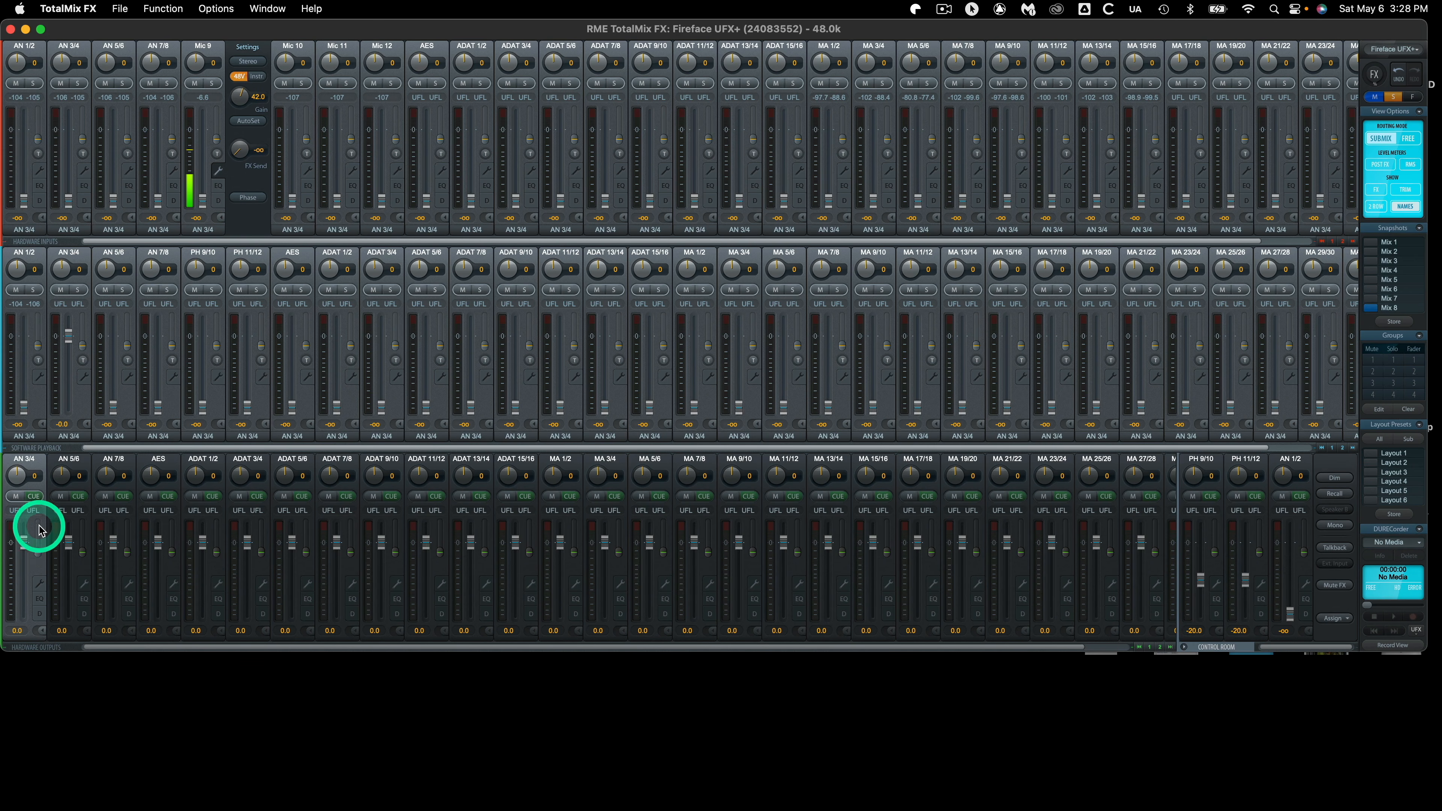
{"action": "left_click", "coordinate": [41, 585]}
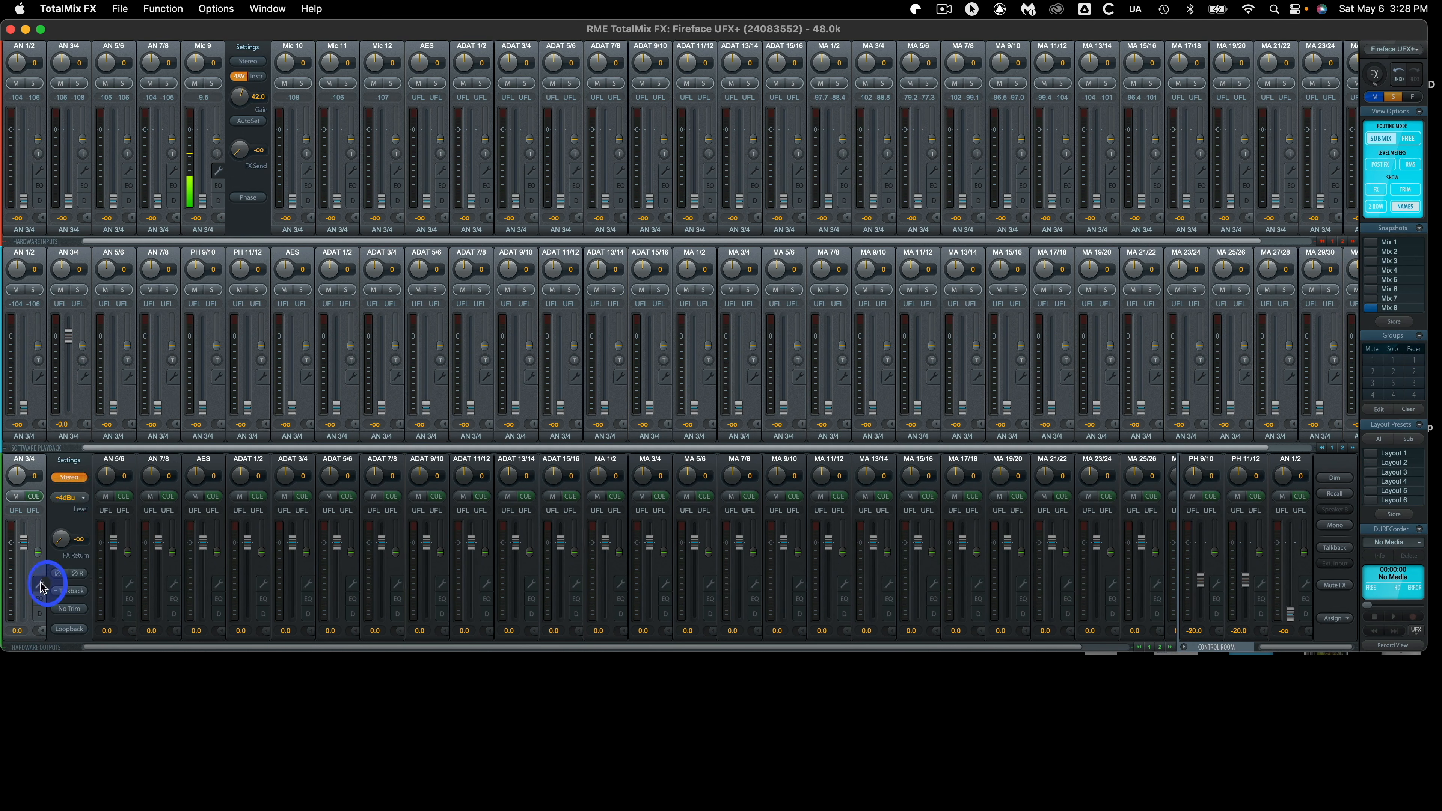
{"action": "left_click", "coordinate": [64, 476]}
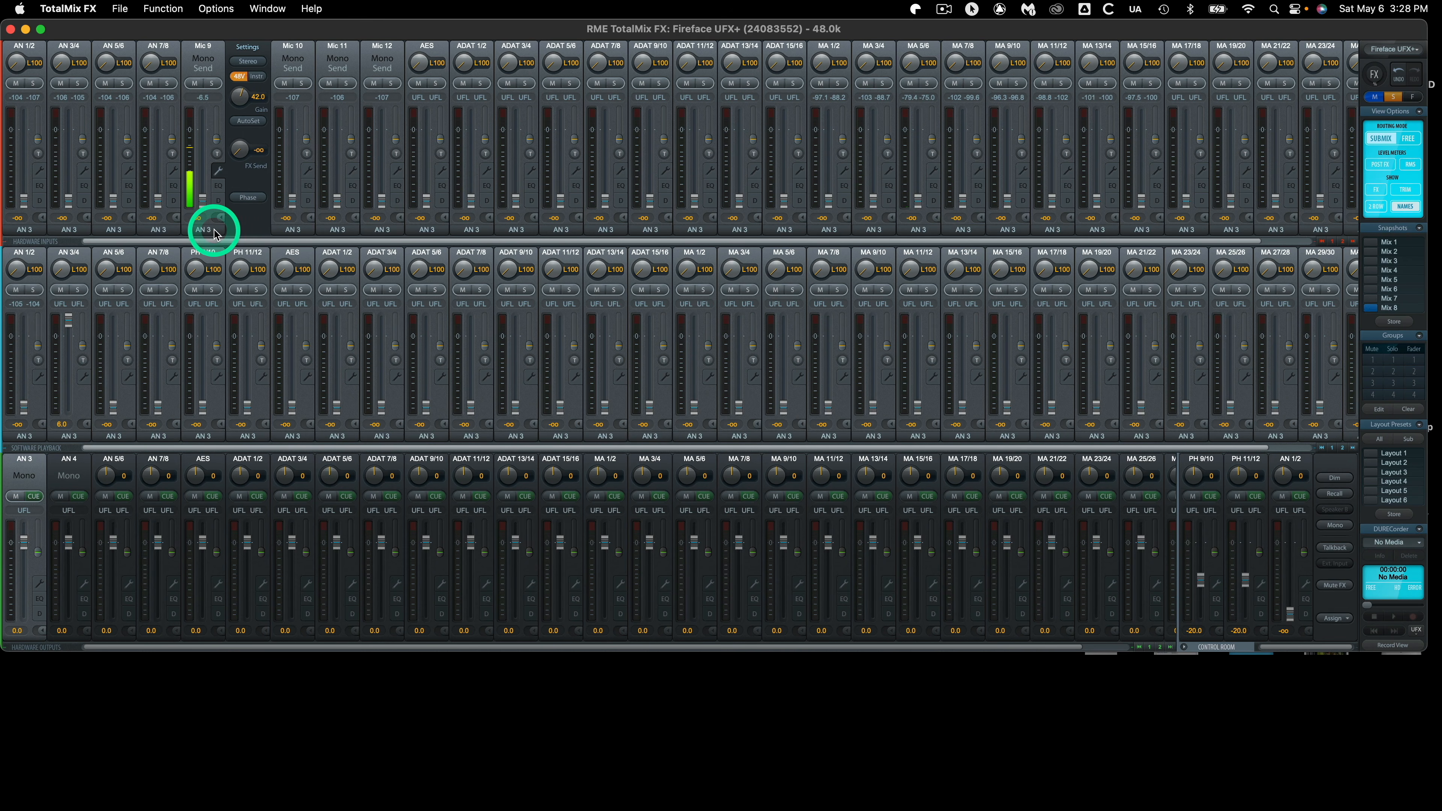
- Send Mic 9 to AN 3 and to AN 4 at about -6.1 dB, and check both assignments in its destination list
{"action": "left_click_drag", "start_coordinate": [205, 206], "coordinate": [204, 142]}
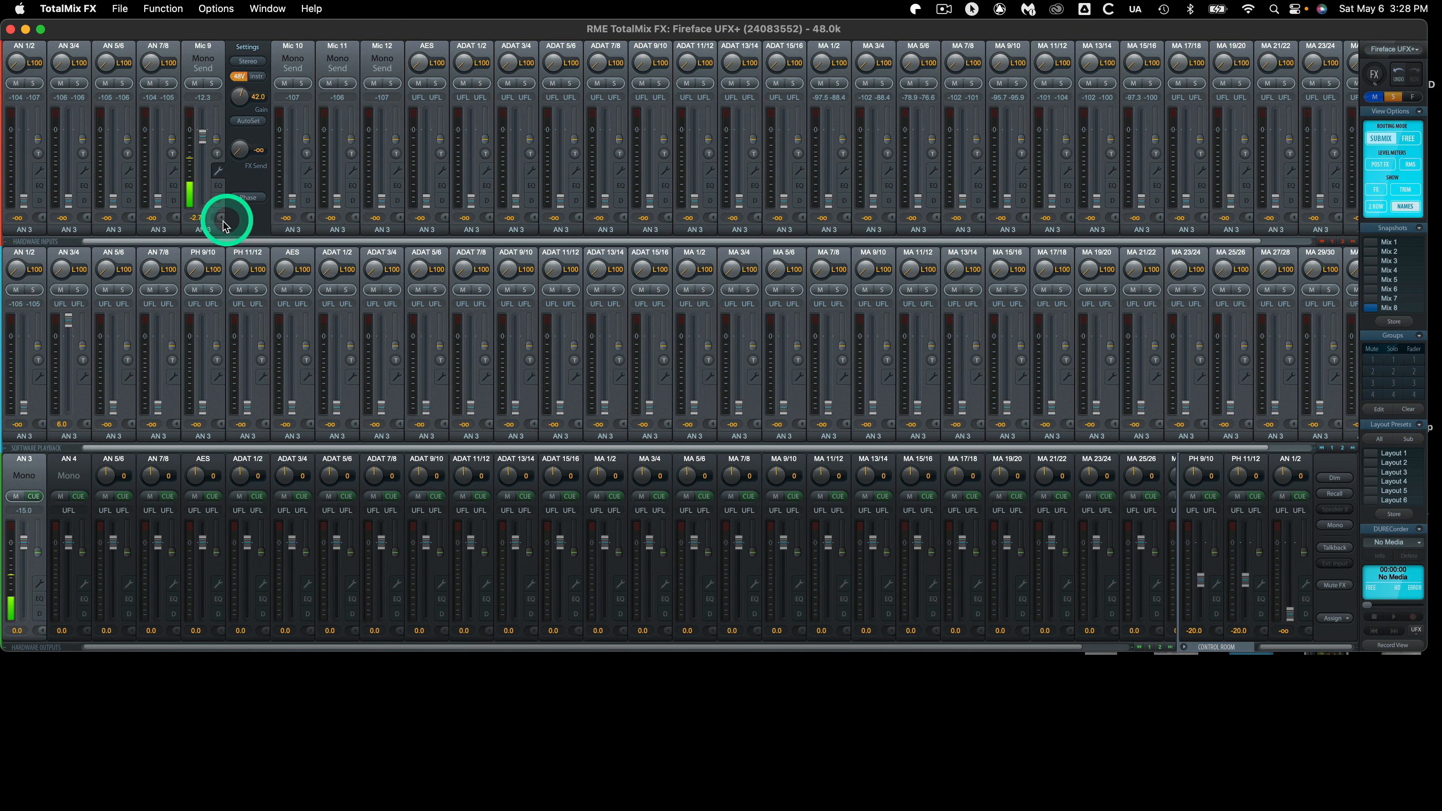
{"action": "left_click", "coordinate": [203, 229]}
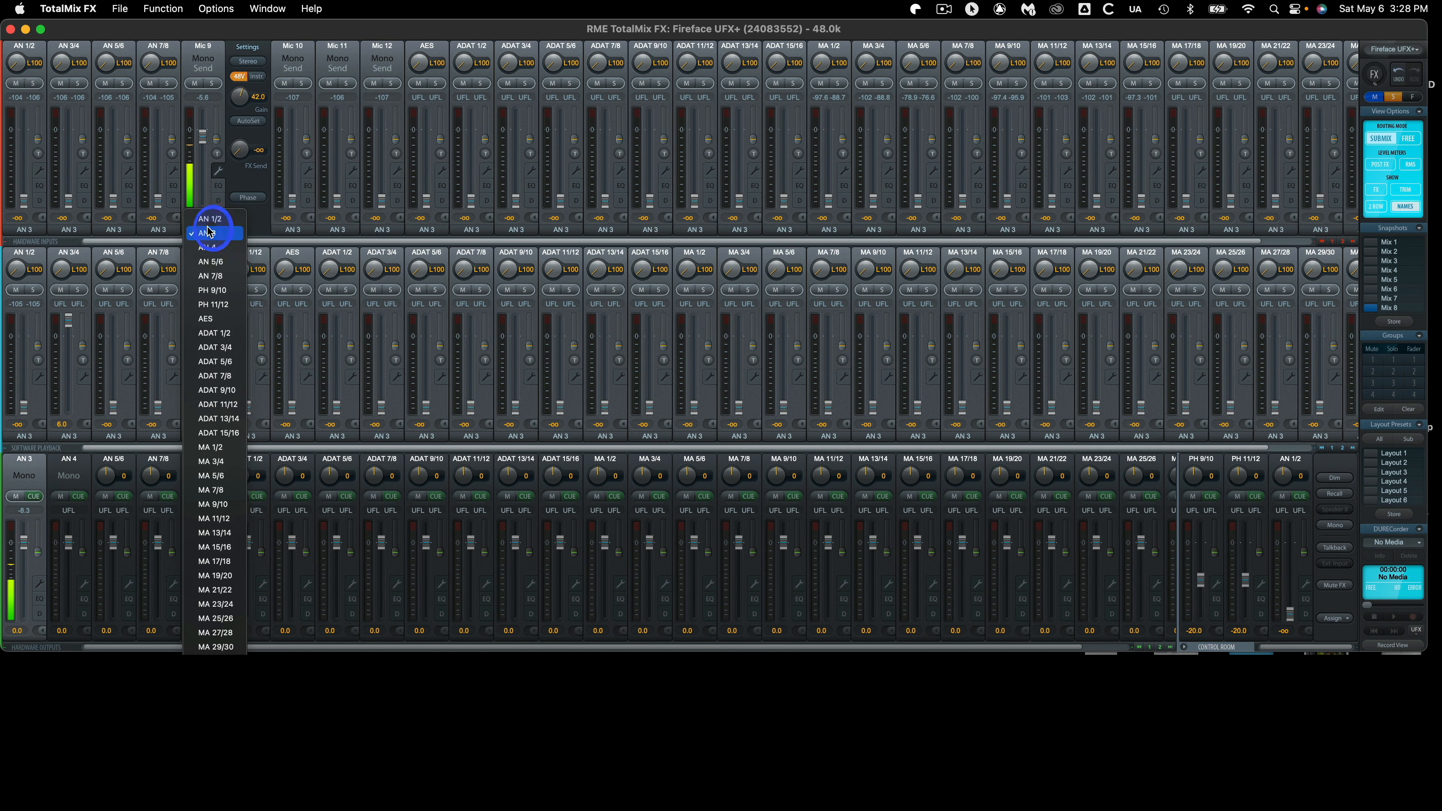
{"action": "left_click", "coordinate": [207, 248]}
{"action": "left_click_drag", "start_coordinate": [204, 201], "coordinate": [206, 147]}
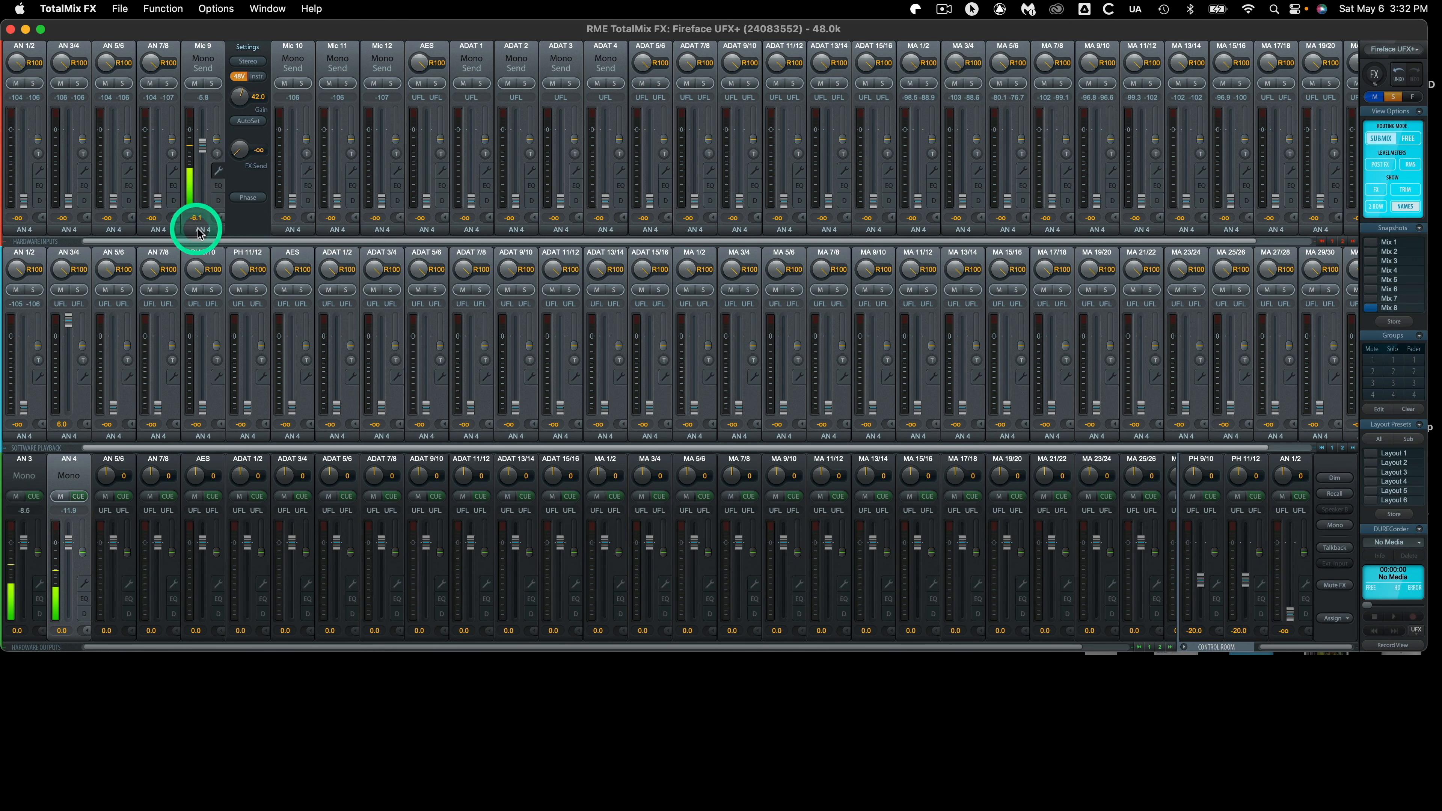
{"action": "left_click", "coordinate": [201, 227]}
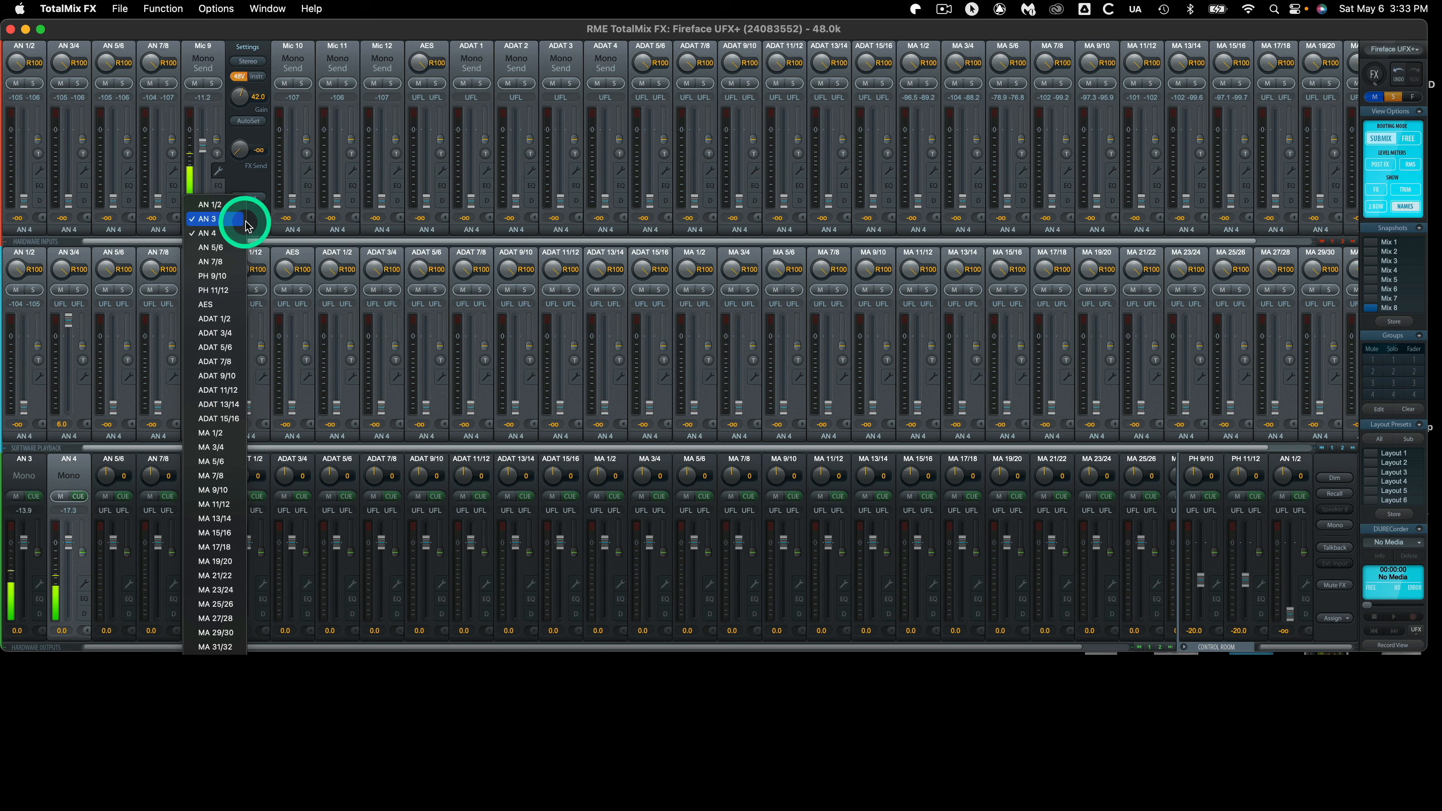
{"action": "left_click", "coordinate": [261, 225]}
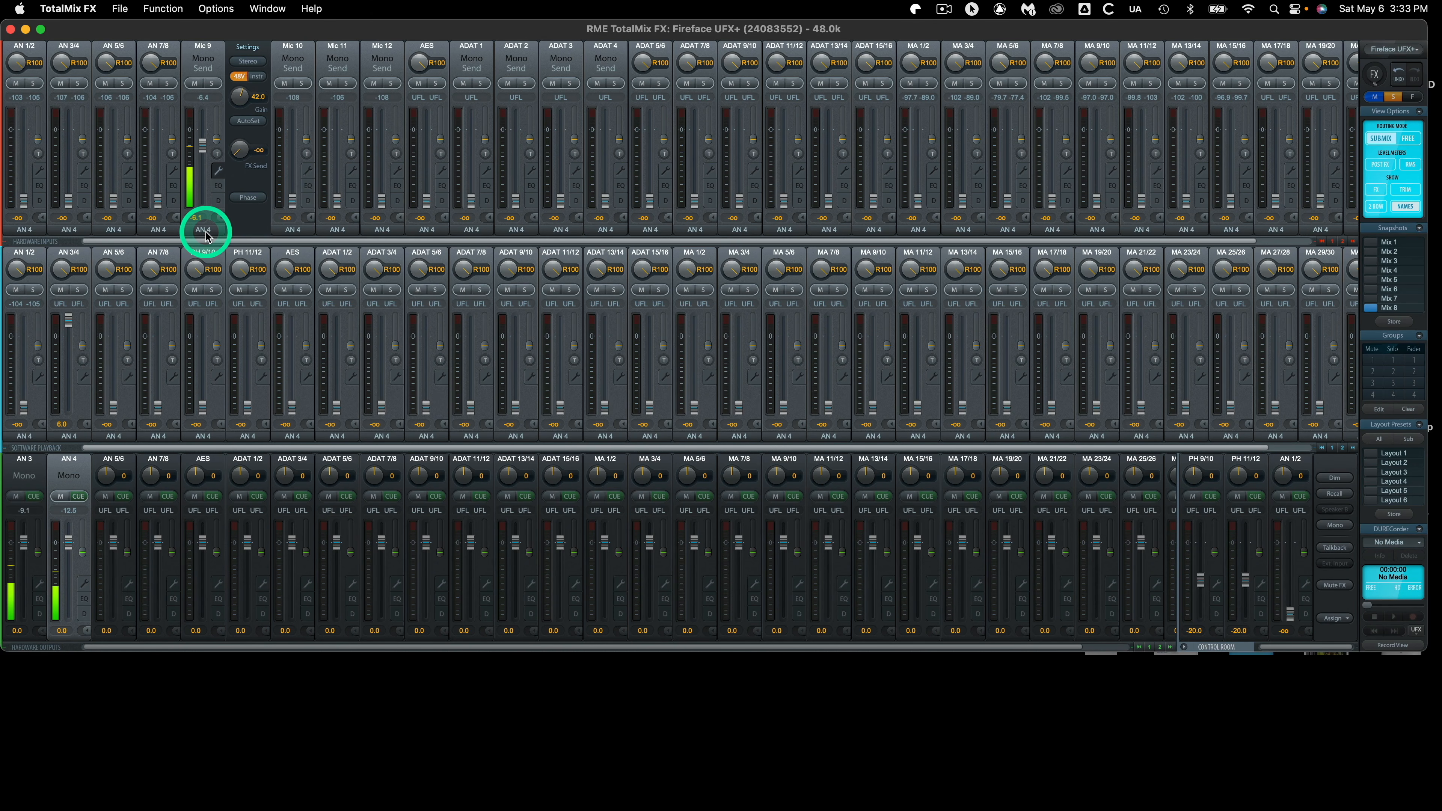
- Copy the Mic 9 input, paste its input mix onto ADAT 3, and check ADAT 3's destination list
{"action": "right_click", "coordinate": [206, 234]}
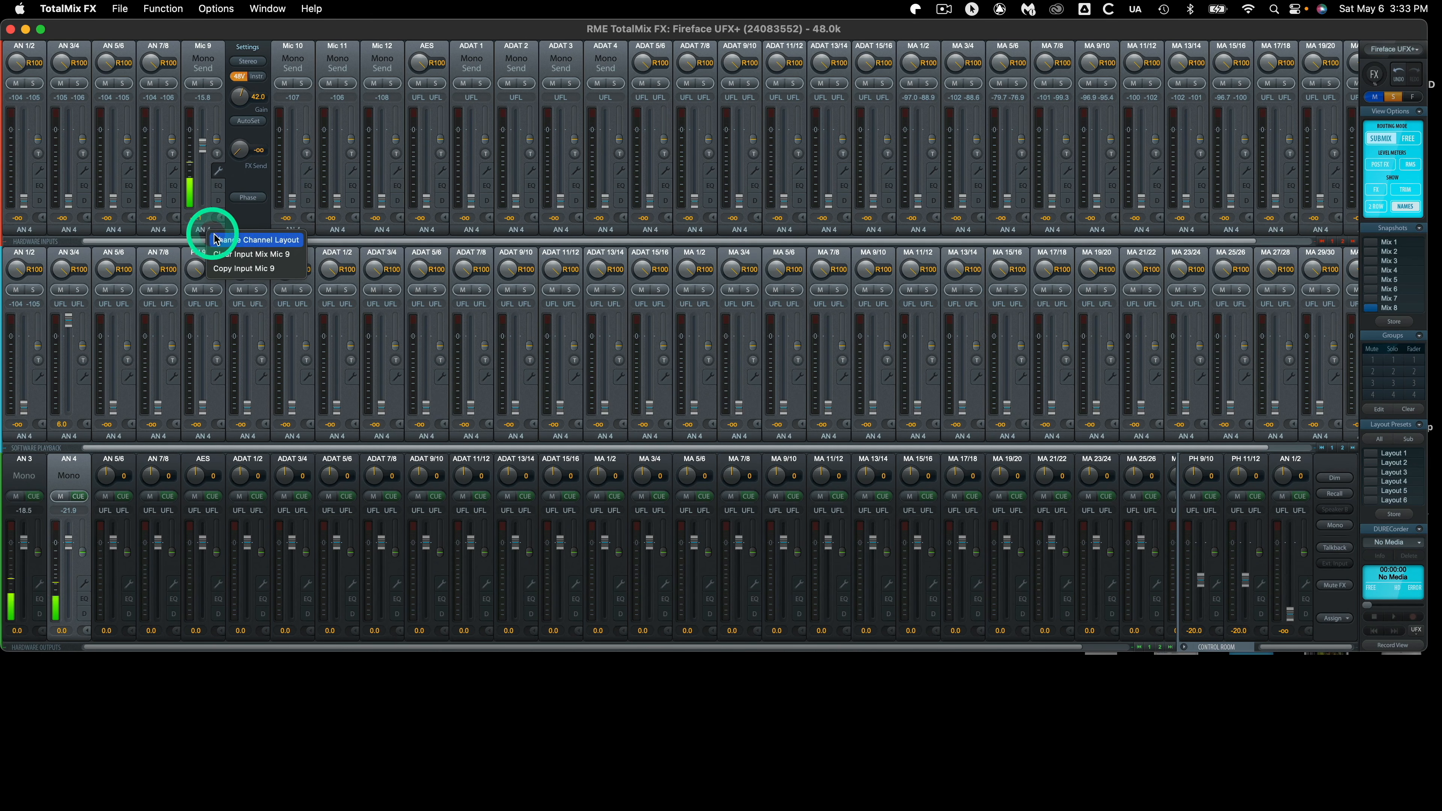
{"action": "left_click", "coordinate": [232, 269]}
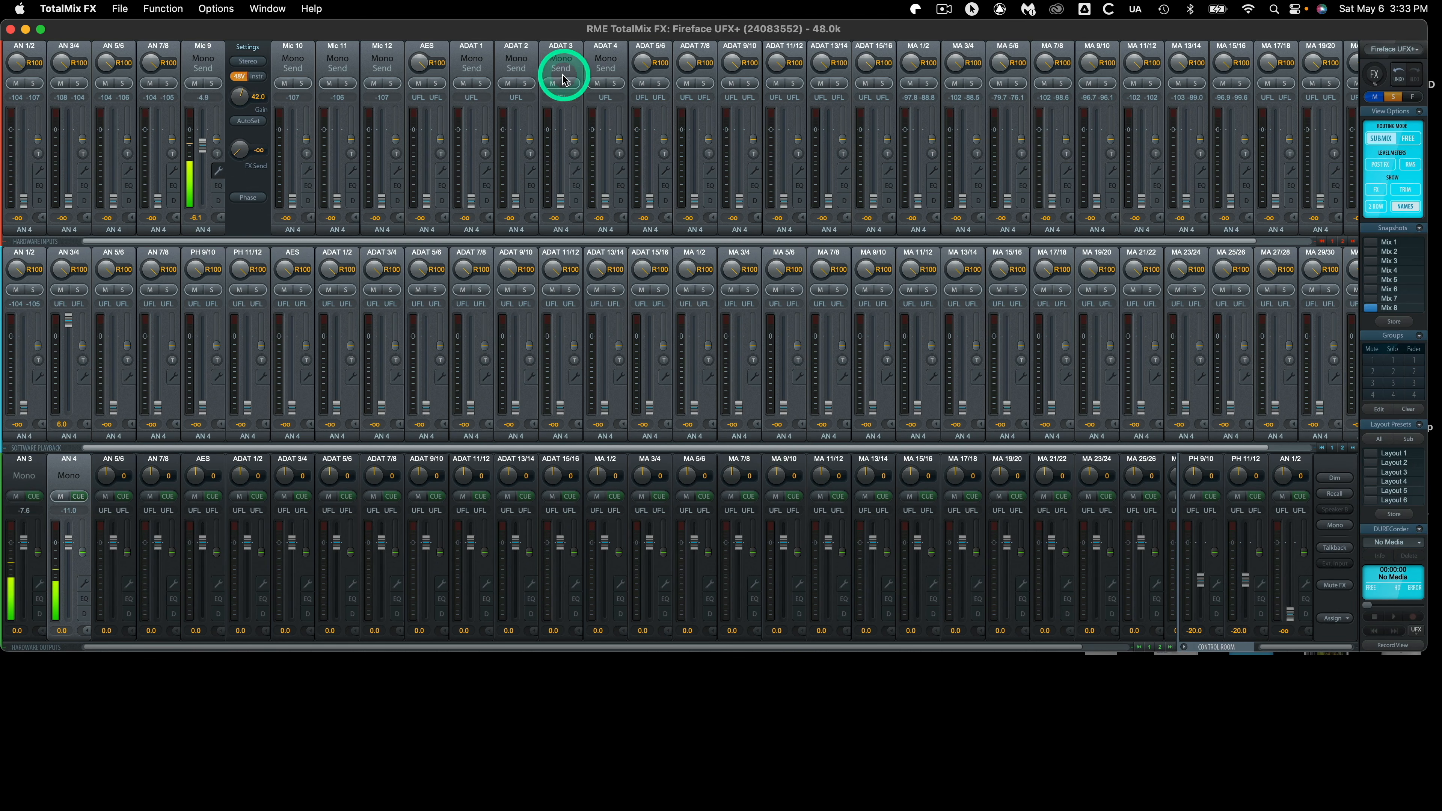
{"action": "right_click", "coordinate": [563, 233]}
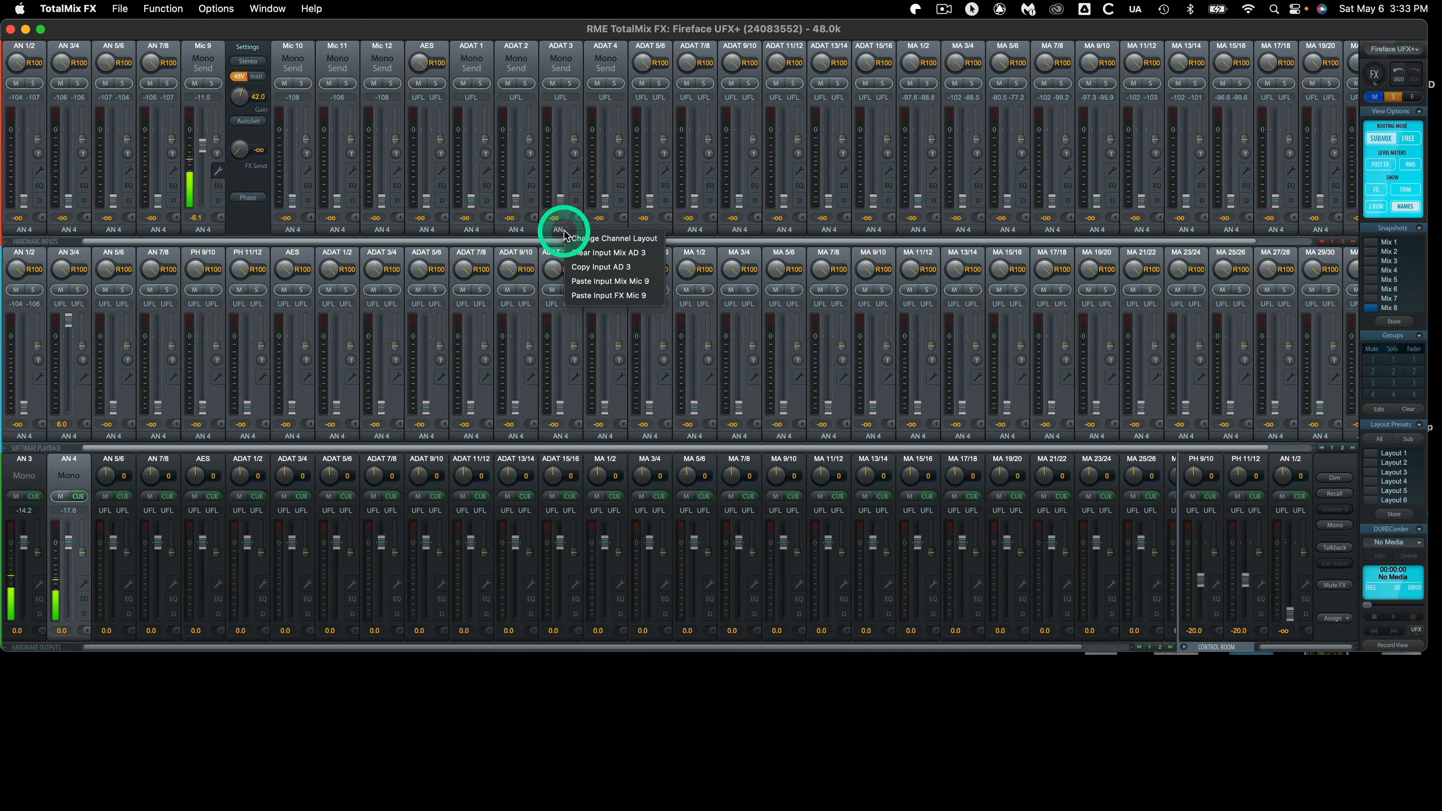
{"action": "left_click", "coordinate": [583, 281]}
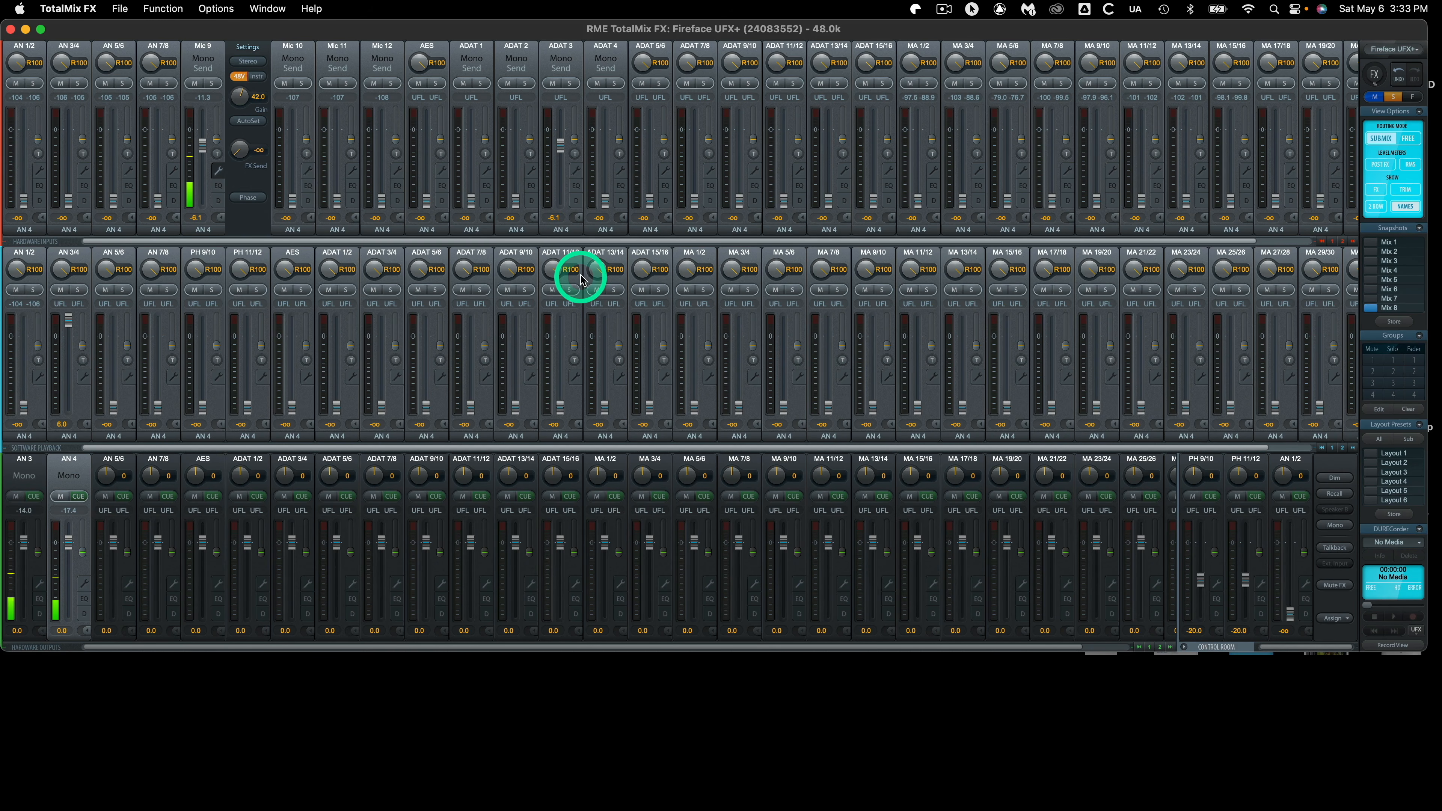
{"action": "left_click", "coordinate": [566, 231]}
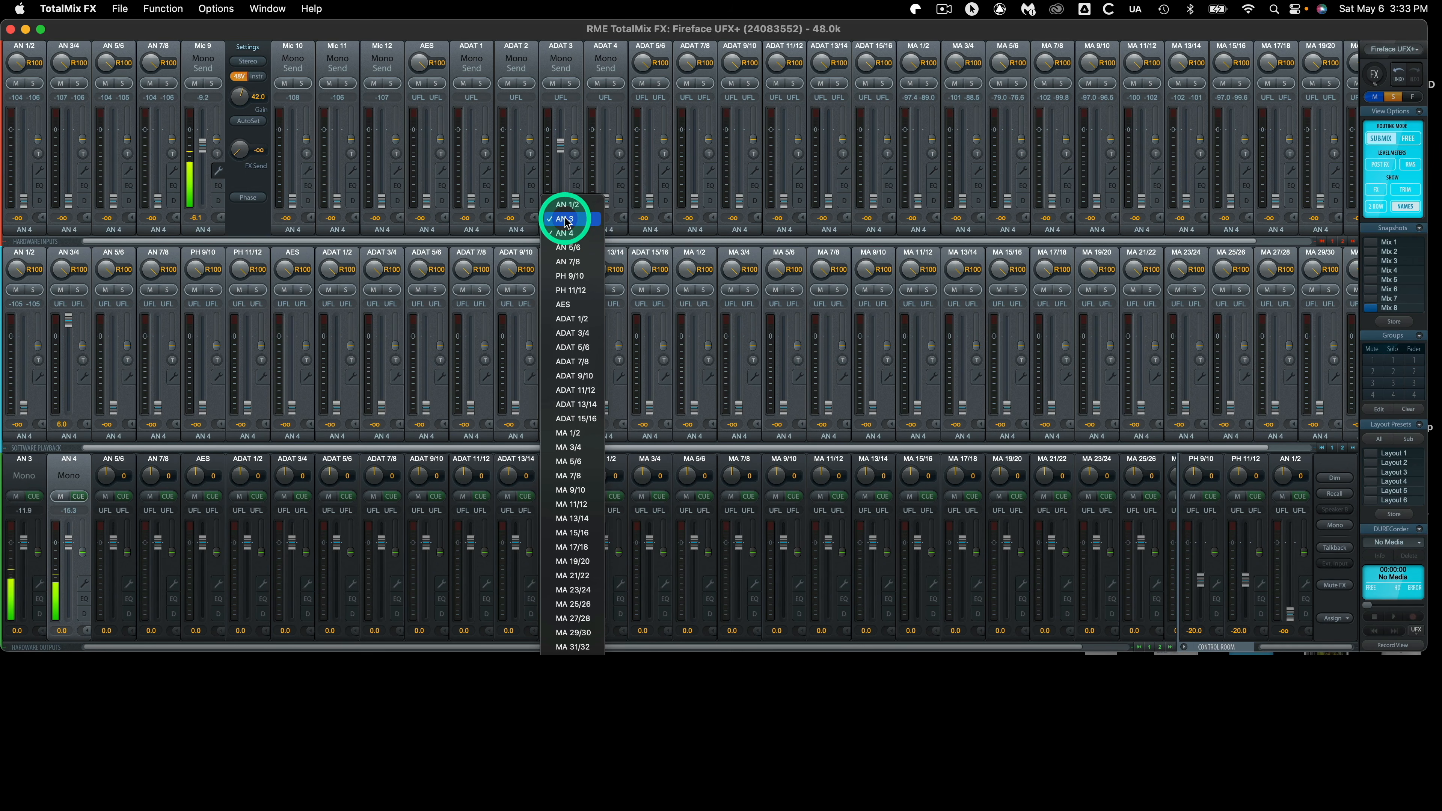
- Switch the submix from ADAT 3's destination list to AN 3 and back to AN 4, checking its send level on each
{"action": "left_click", "coordinate": [563, 219]}
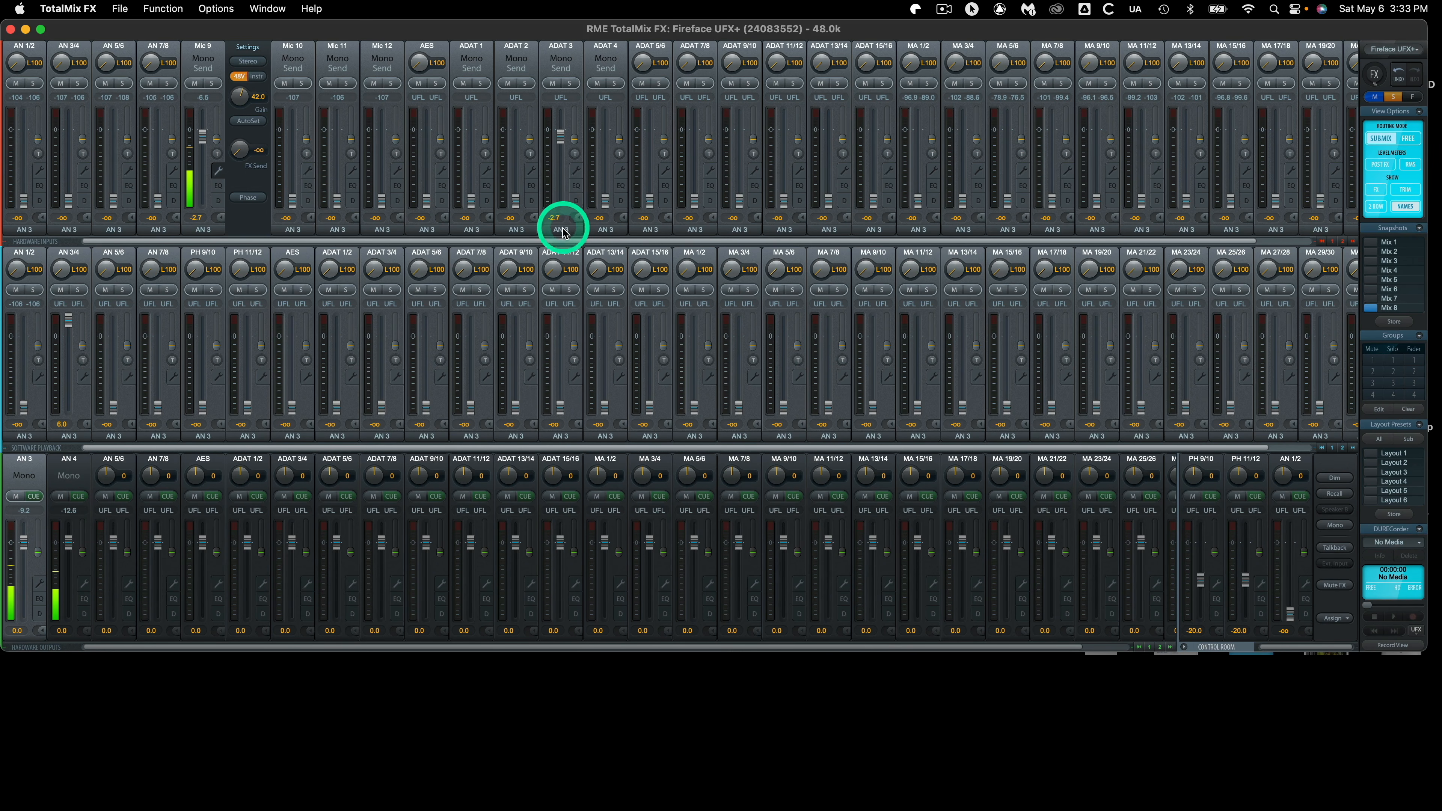
{"action": "left_click", "coordinate": [562, 230]}
{"action": "left_click", "coordinate": [568, 248]}
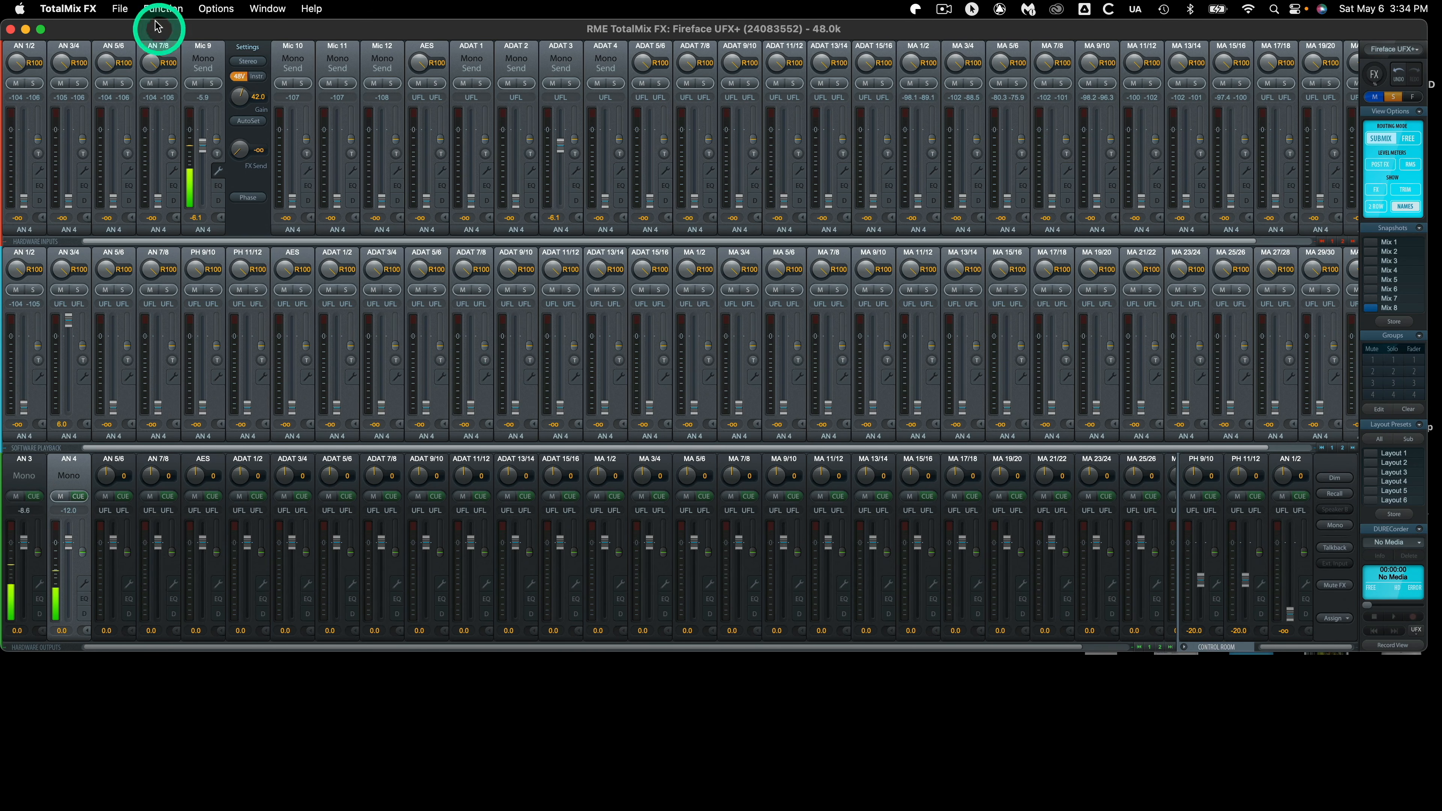
- Show the routing in Matrix View and examine the AD 3 row's crosspoints at Out 3 and Out 4
{"action": "left_click", "coordinate": [162, 8]}
{"action": "left_click", "coordinate": [162, 48]}
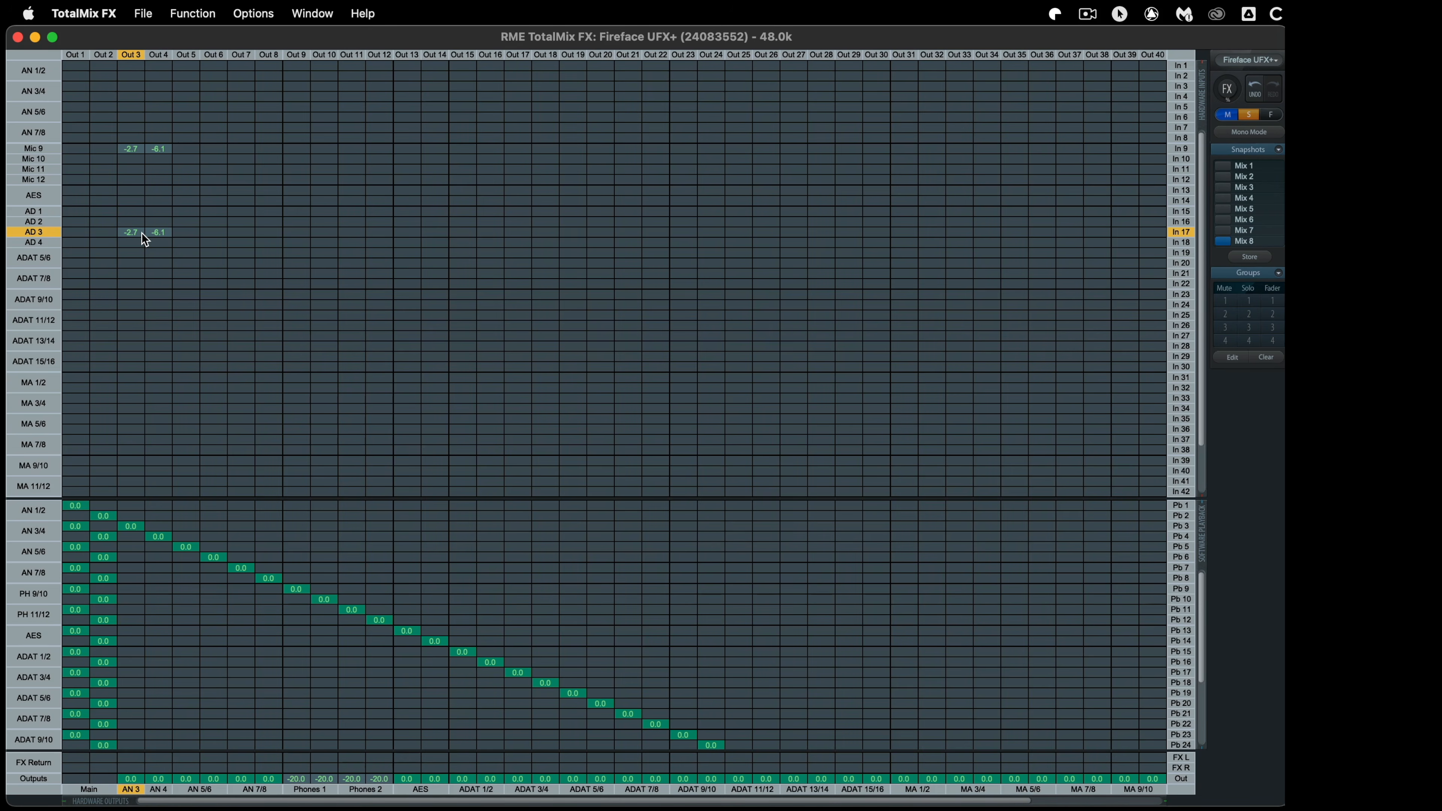
{"action": "left_click", "coordinate": [148, 239]}
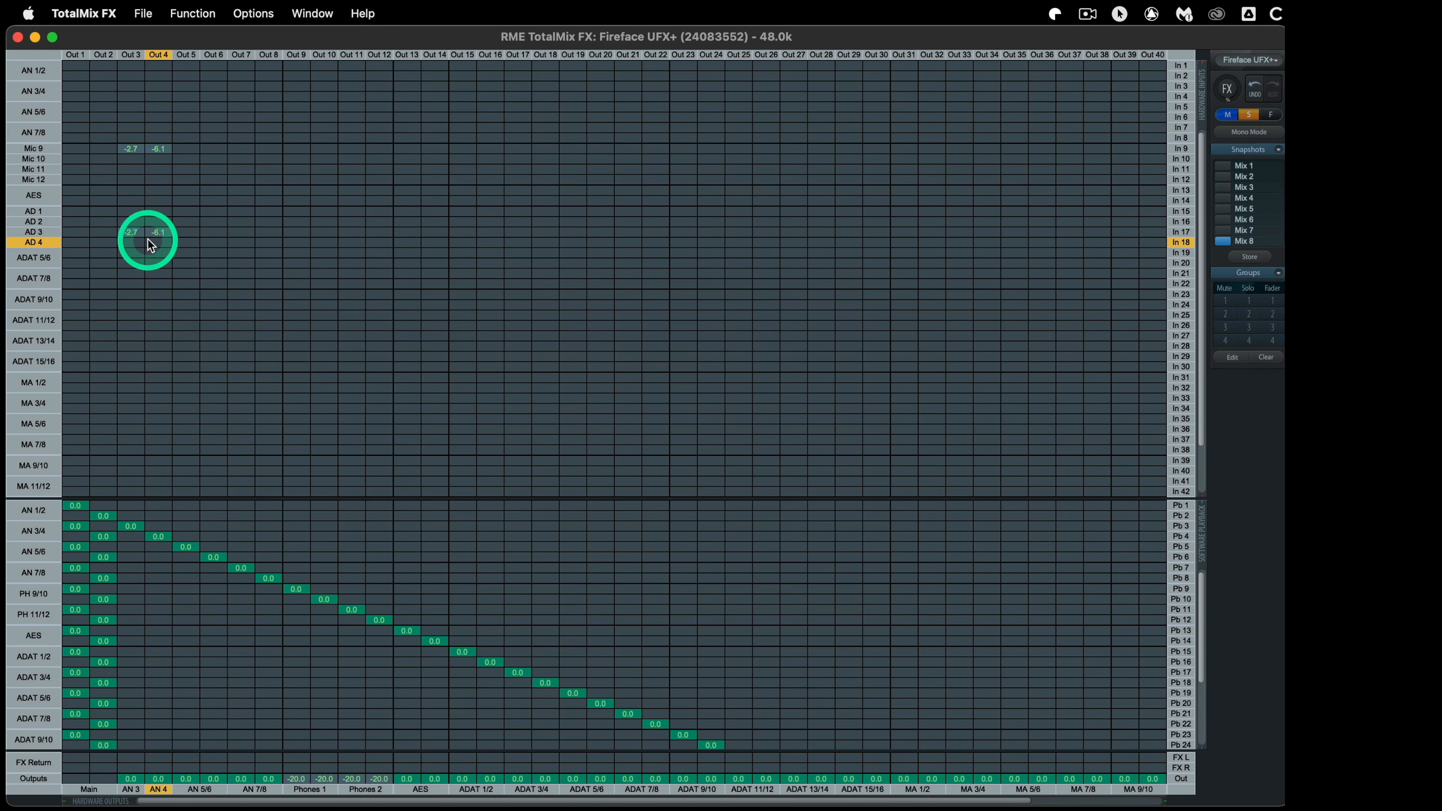
{"action": "left_click", "coordinate": [156, 230]}
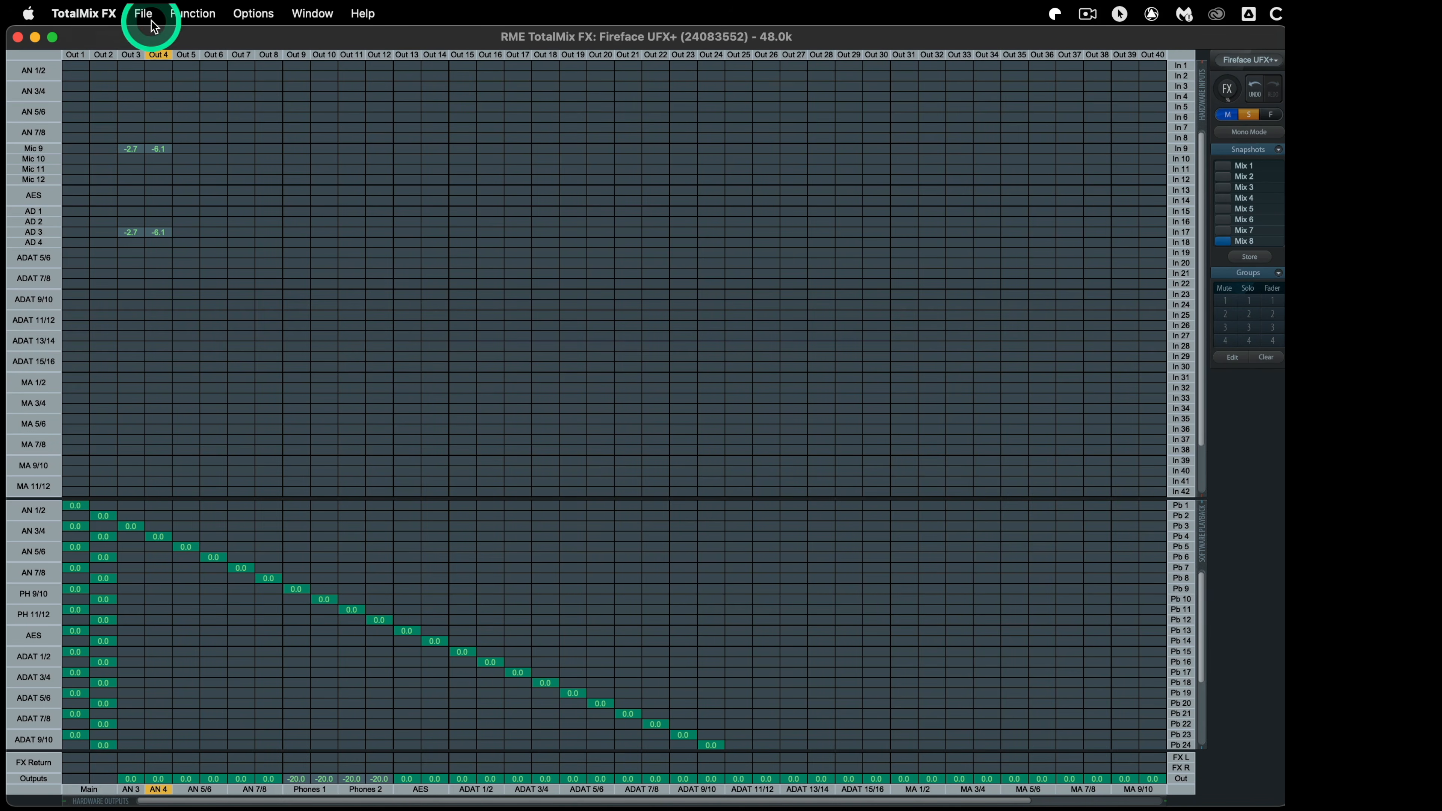
- Switch to Mixer View and return to Matrix View to compare how the two show the input routing
{"action": "left_click", "coordinate": [194, 15]}
{"action": "left_click", "coordinate": [201, 40]}
{"action": "left_click", "coordinate": [193, 14]}
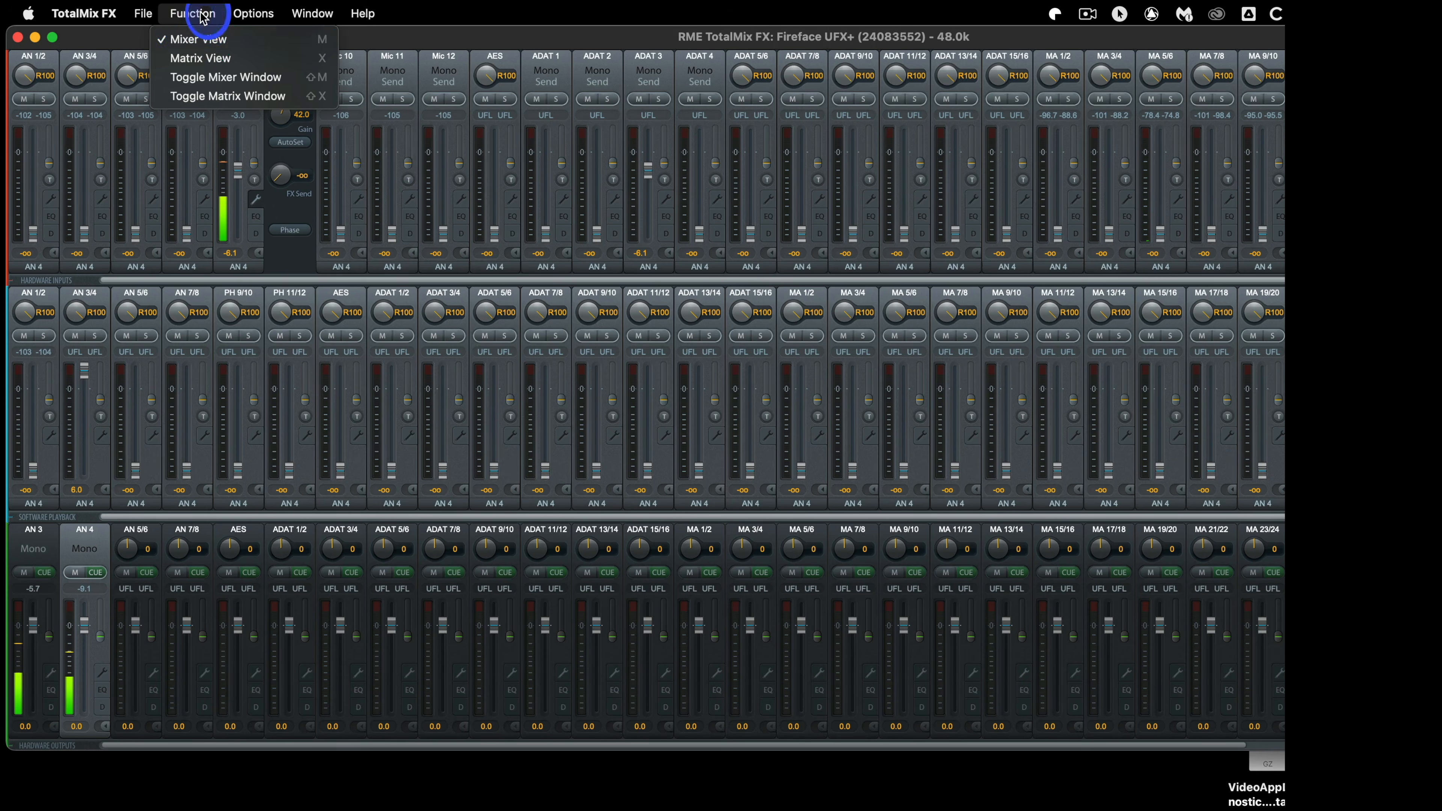
{"action": "left_click", "coordinate": [203, 55]}
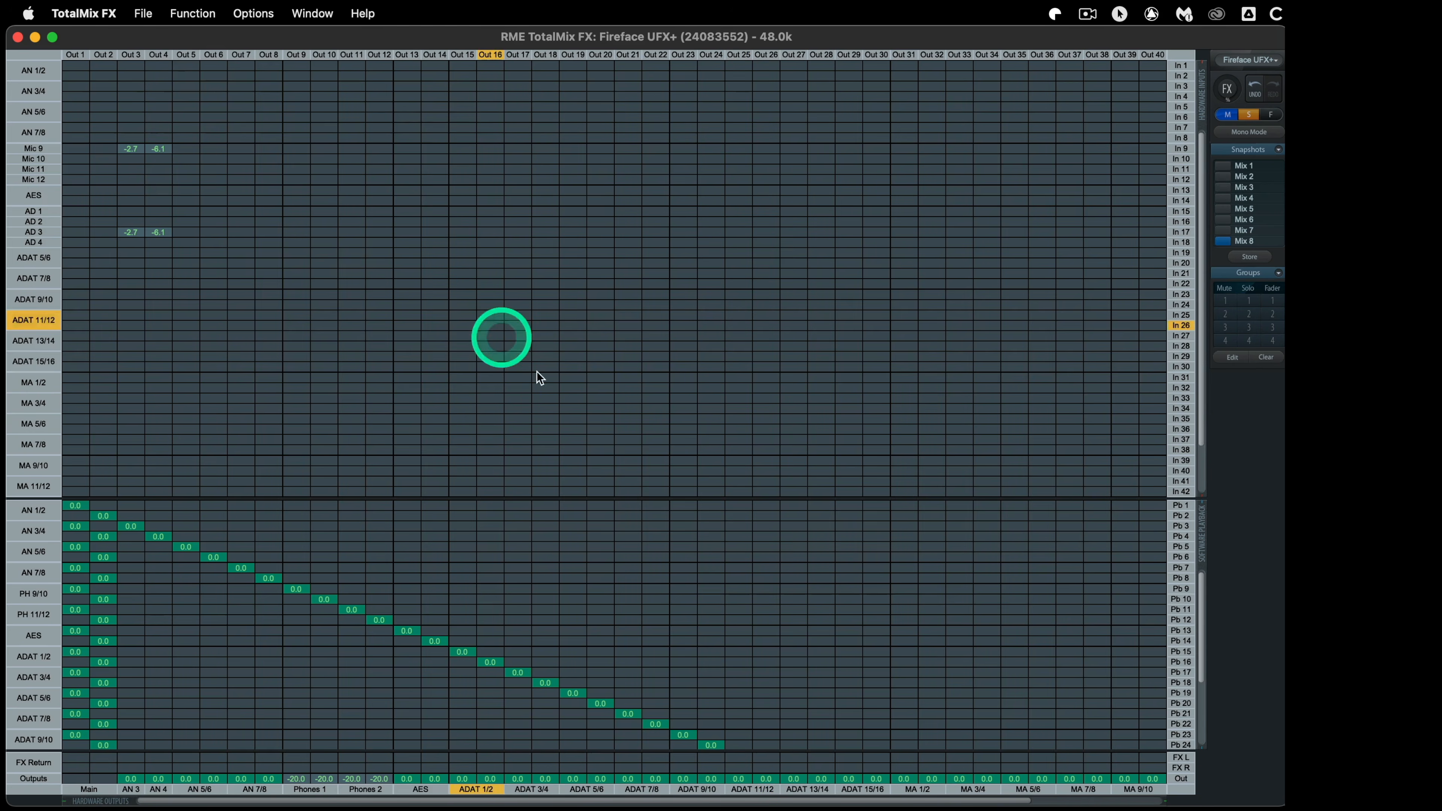